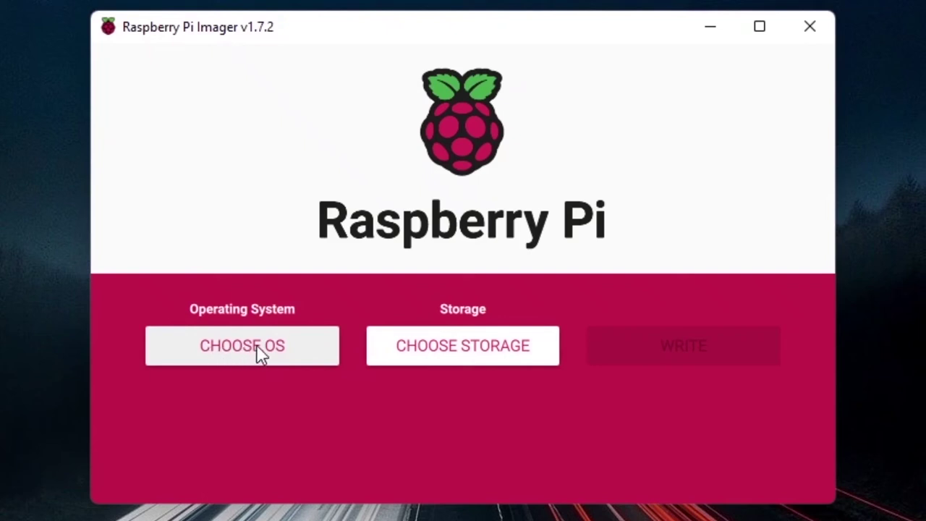
Preview the setup: choose Raspberry Pi OS (32-bit) and tick Enable SSH in advanced options.
click(262, 353)
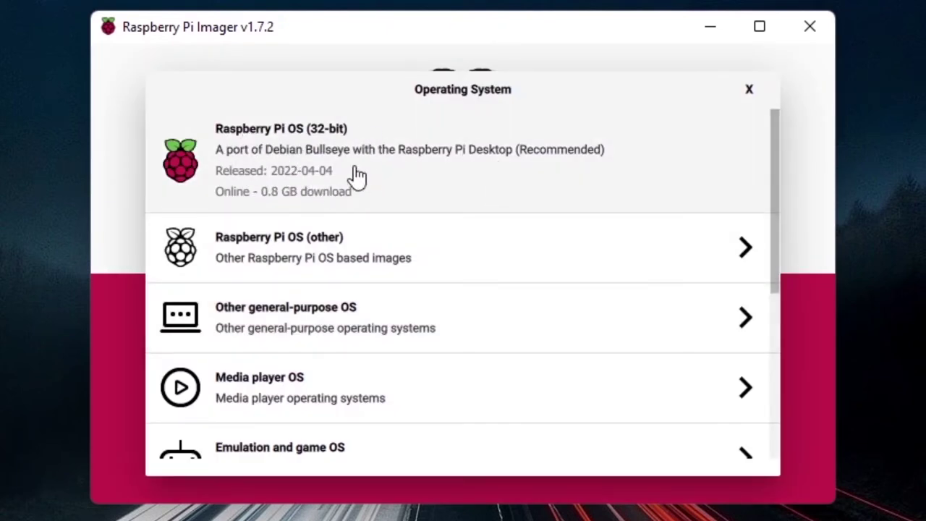
click(338, 186)
key(ctrl+shift+x)
click(239, 247)
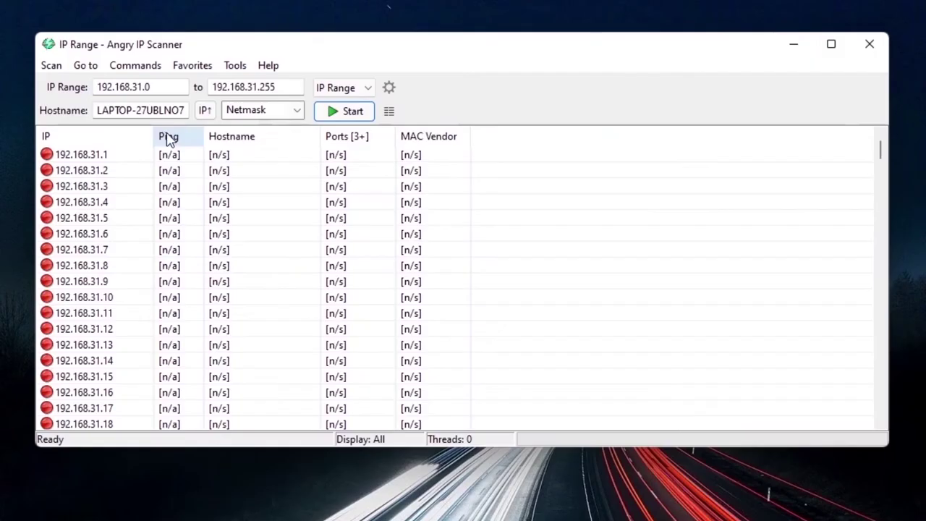
Sort scanned hosts by Ping, widen MAC Vendor, and start ssh to the Pi at 192.168.31.76.
click(167, 140)
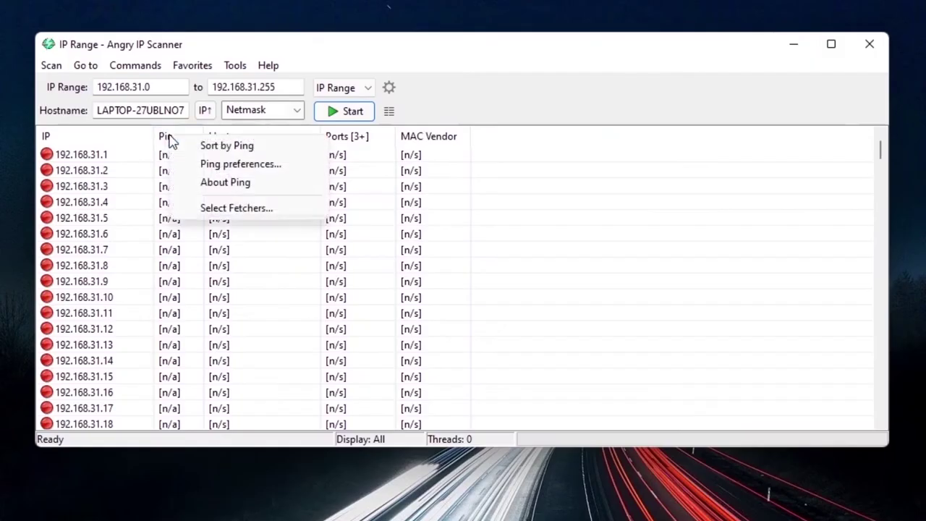
click(201, 145)
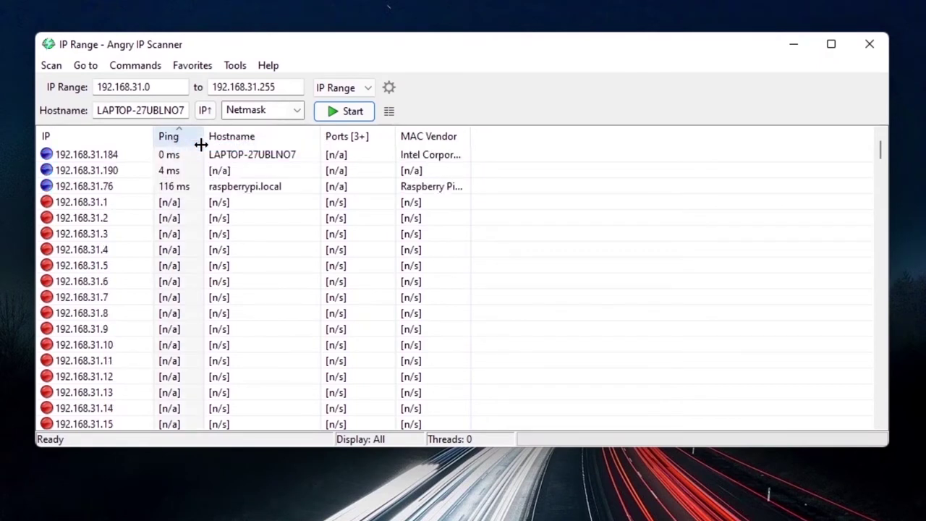
drag(471, 131, 533, 132)
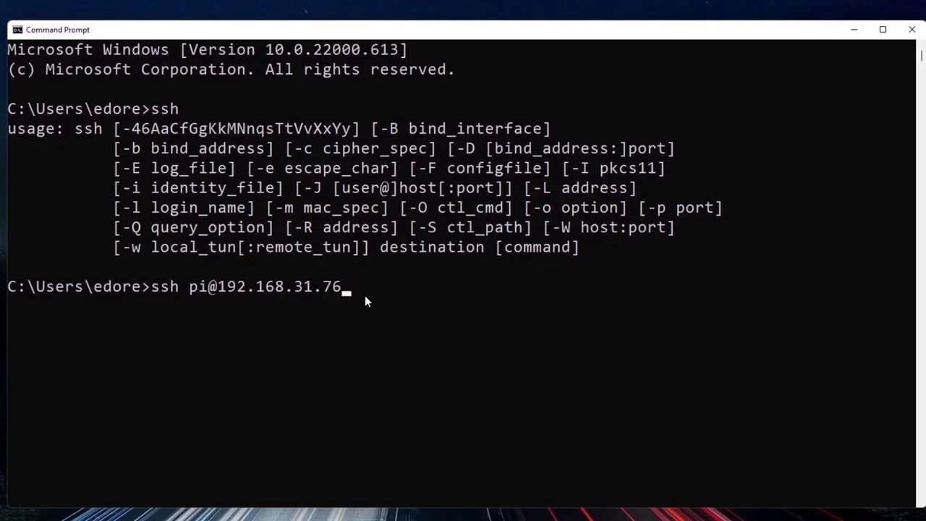
key(Return)
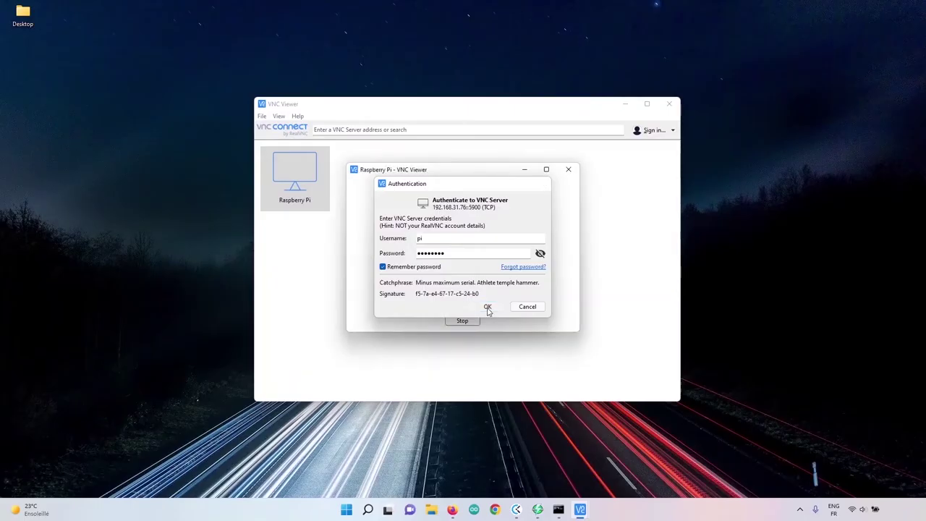
Confirm the VNC Viewer authentication with OK to open the Pi's remote desktop.
click(488, 310)
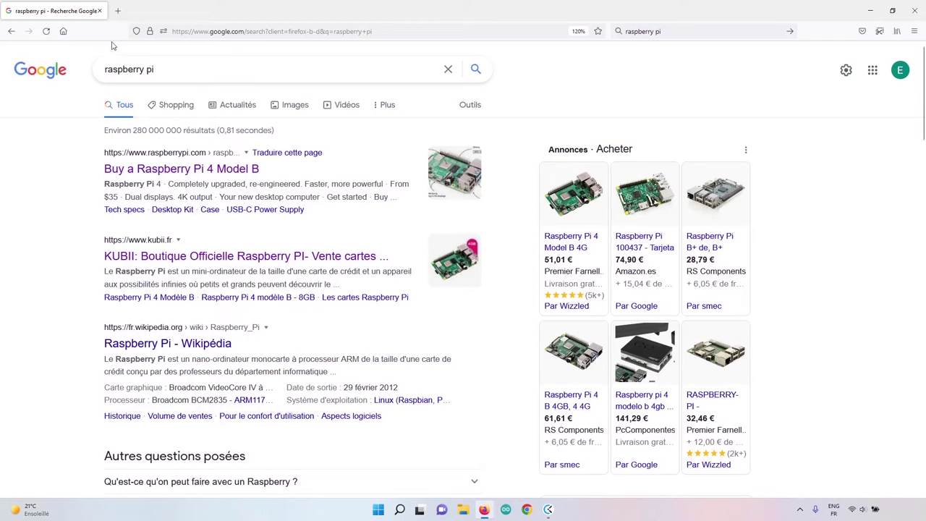
Open the raspberrypi.com Raspberry Pi 4 result, then its Software page.
click(155, 174)
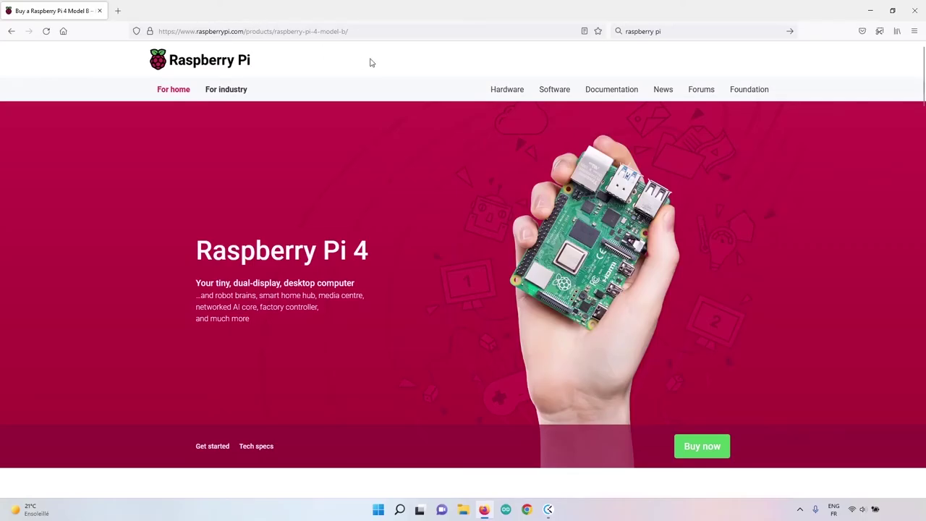
click(554, 93)
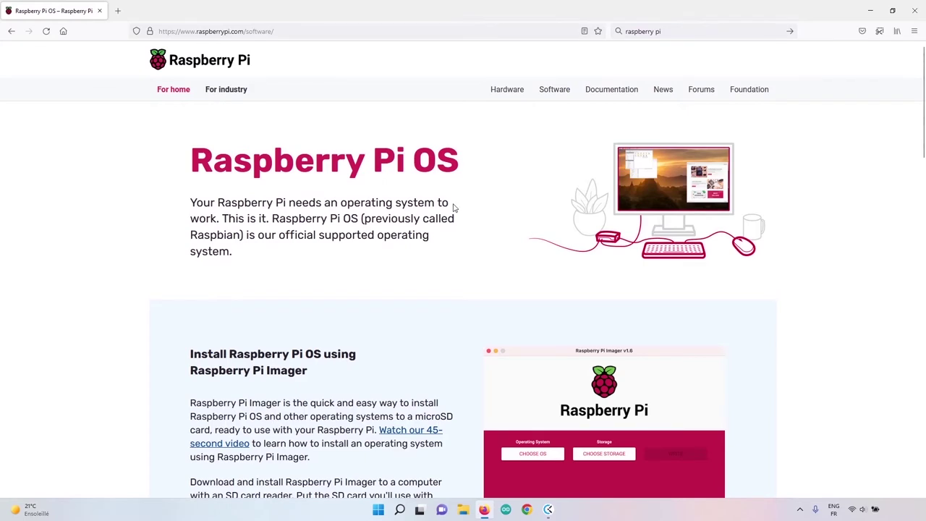
Scroll to the Raspberry Pi Imager install section and download the Windows installer, imager_1.7.2.
scroll(454, 207, down, 3)
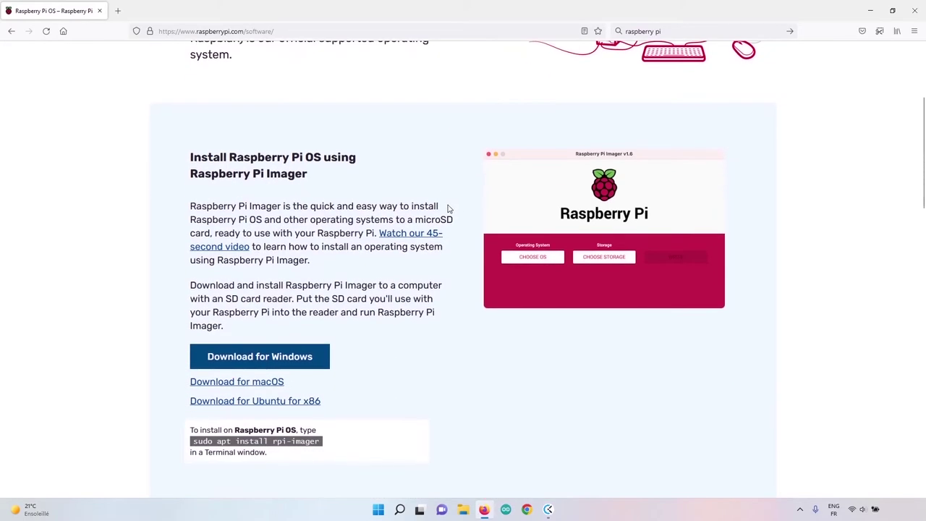
drag(230, 157, 317, 176)
drag(187, 180, 330, 184)
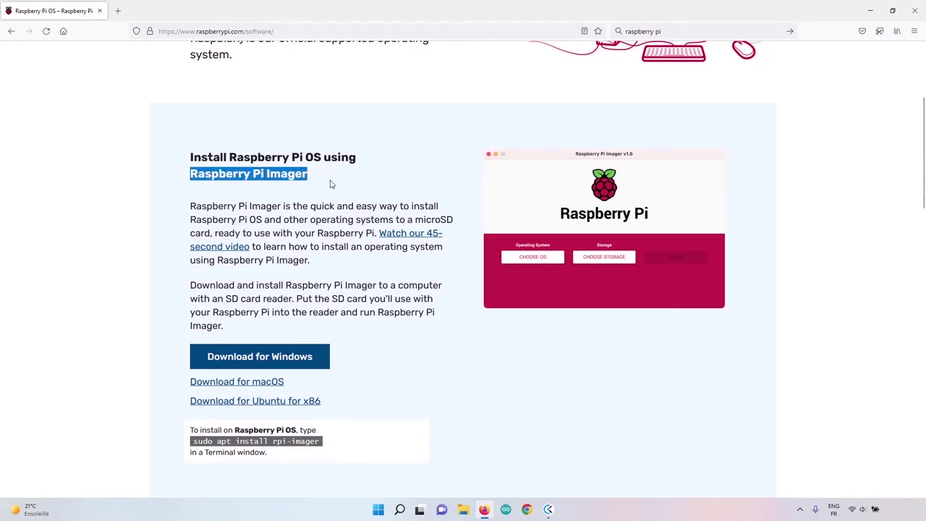
click(323, 183)
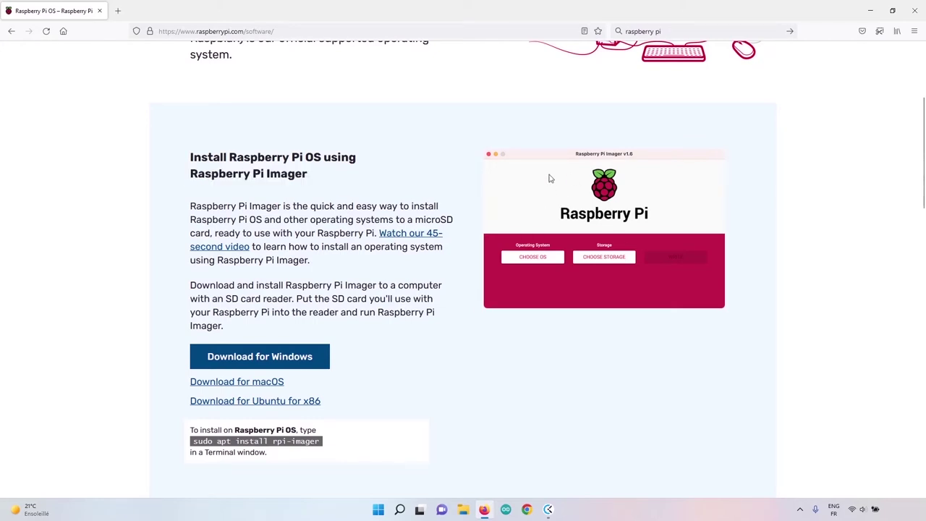
scroll(510, 266, down, 1)
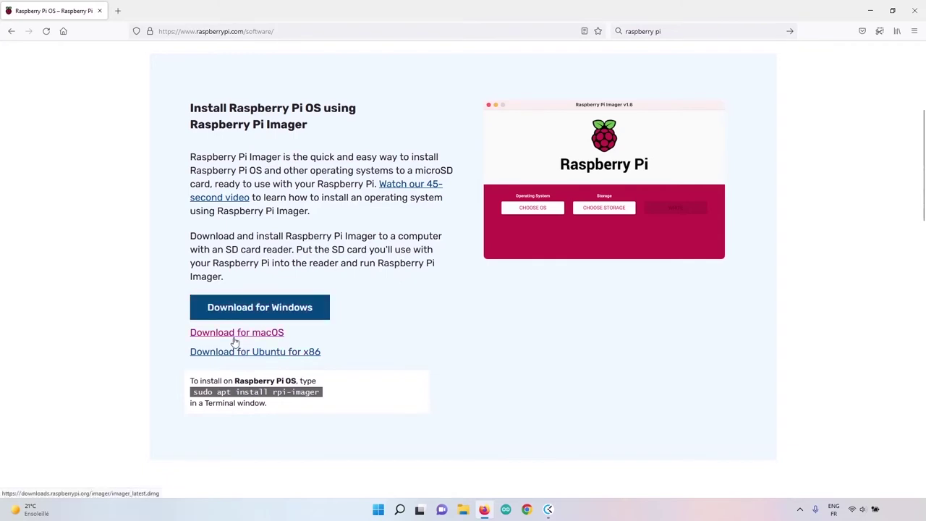
click(262, 309)
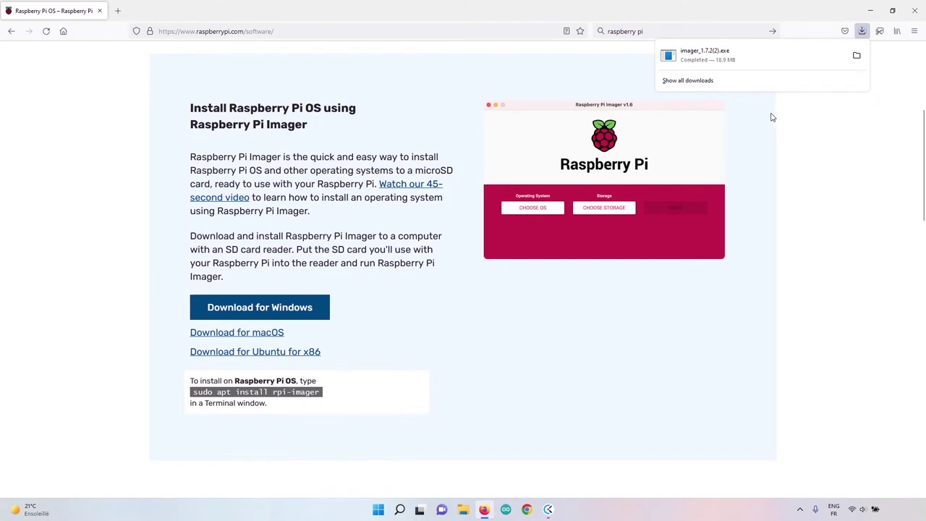
Run the downloaded imager .exe, Install and Finish, then minimize Firefox to the desktop.
click(722, 56)
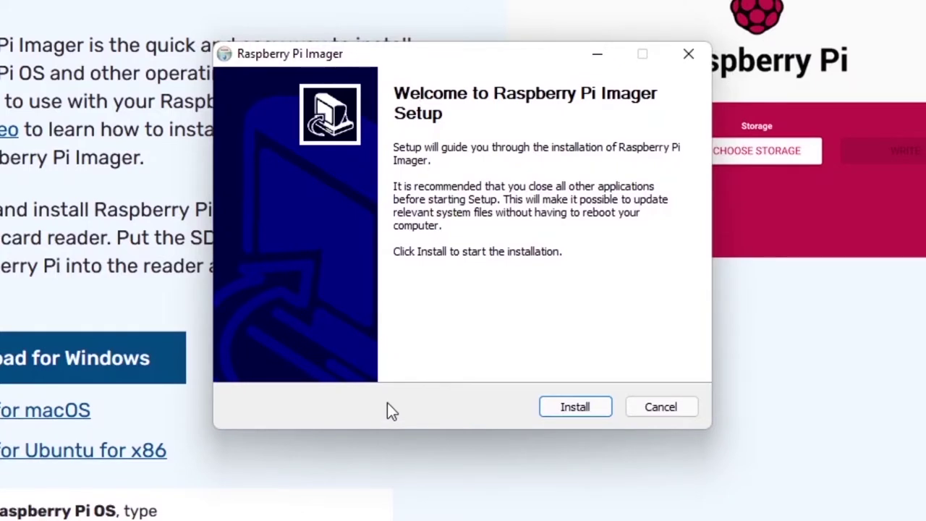
click(558, 410)
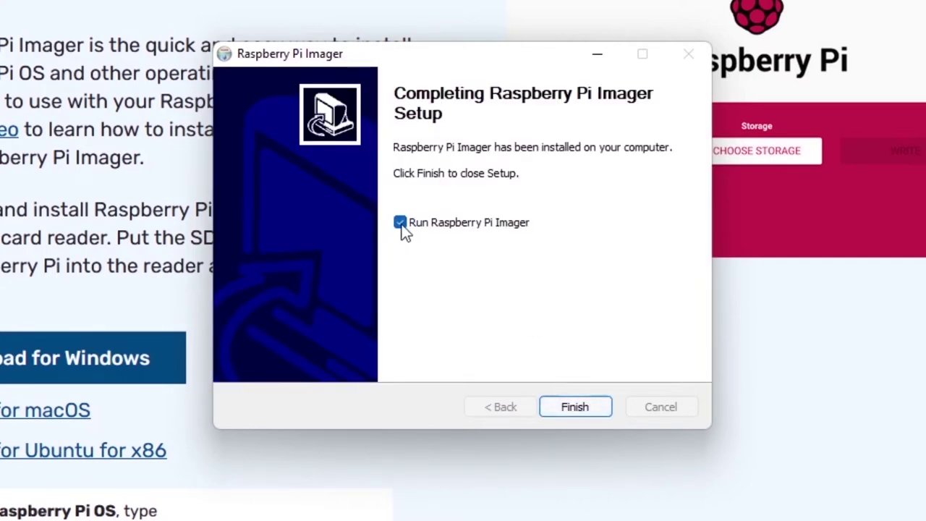
click(575, 406)
click(871, 16)
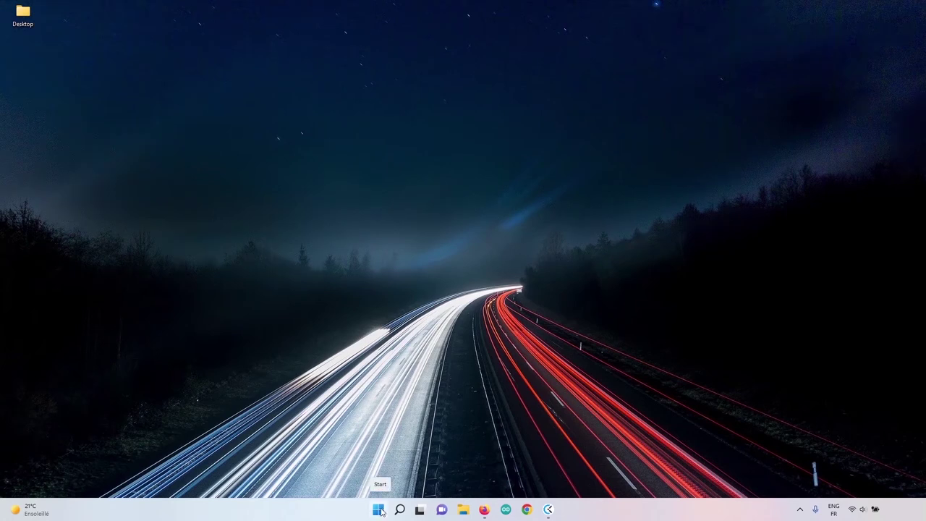
Search the Start menu for 'ra' and launch the Raspberry Pi Imager best match.
click(379, 510)
text(ra)
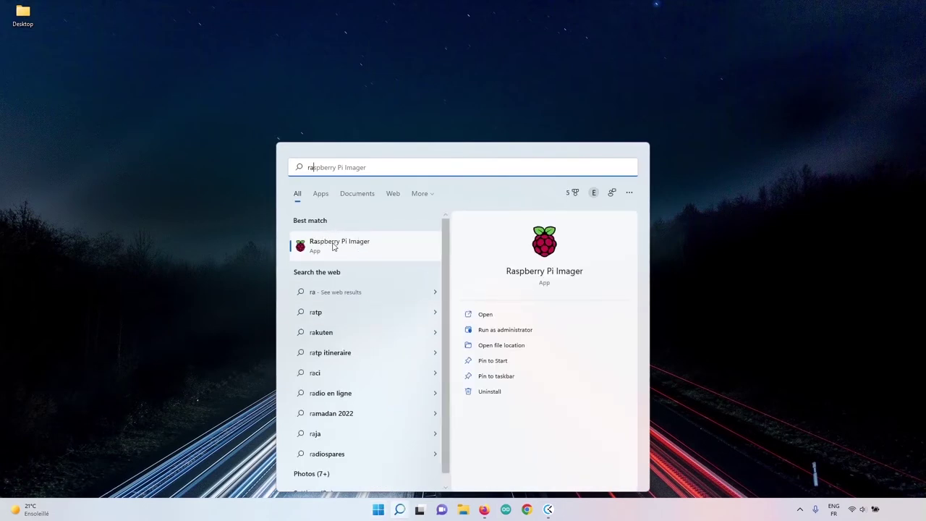
click(337, 247)
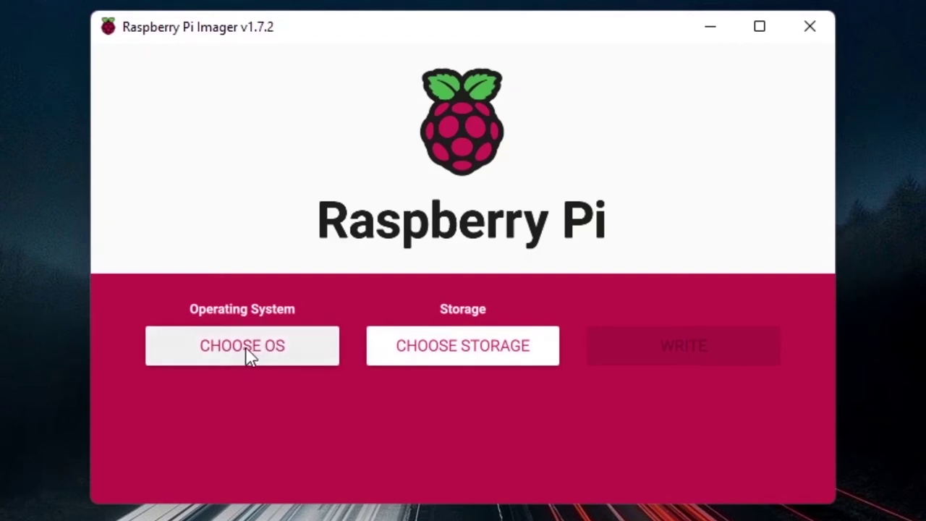
Pick Raspberry Pi OS (32-bit) as the OS and the 15.9 GB SDHC Card as storage.
click(274, 350)
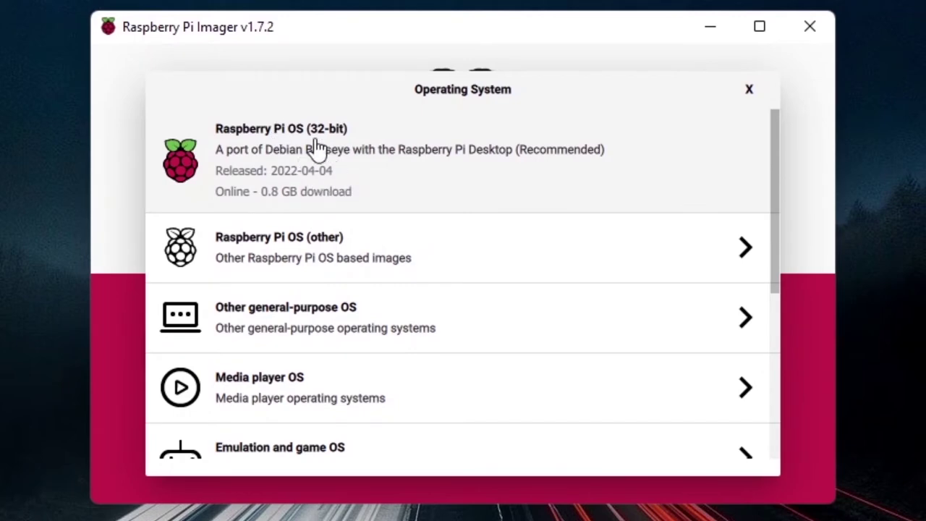
click(361, 169)
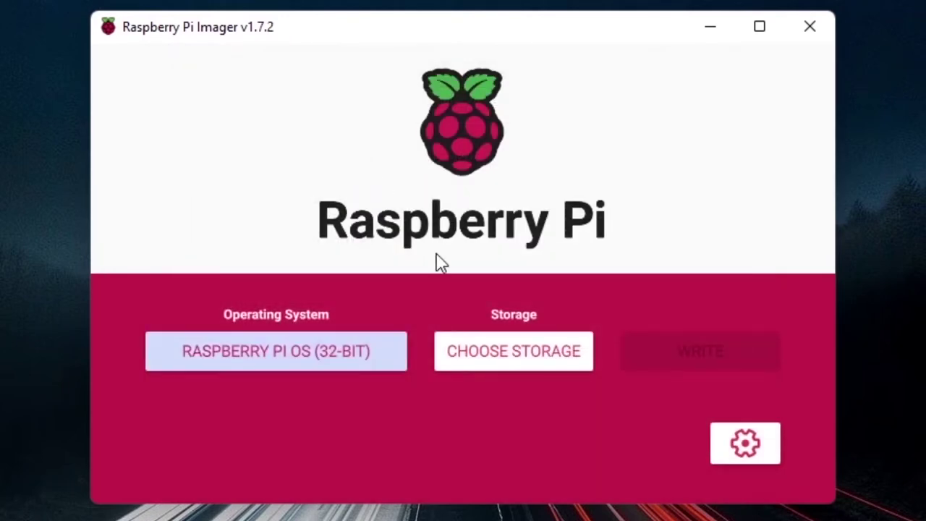
click(526, 365)
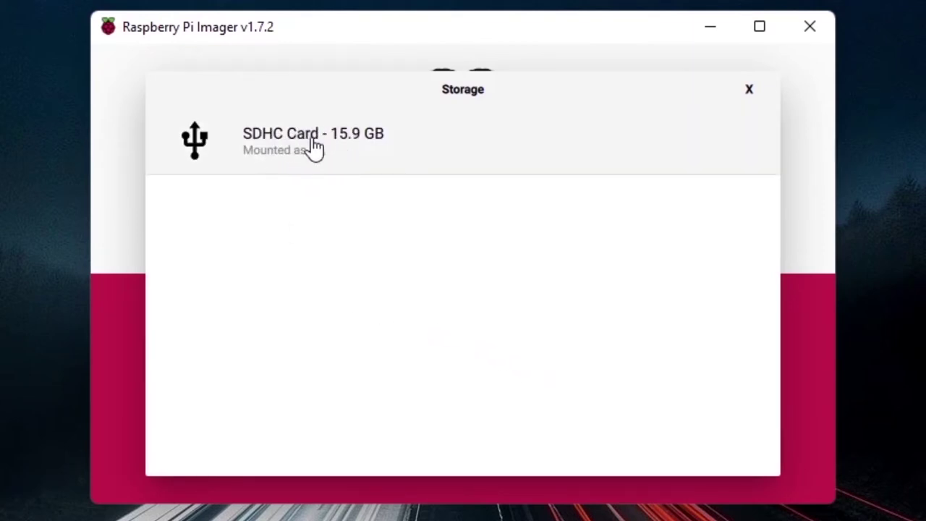
click(368, 157)
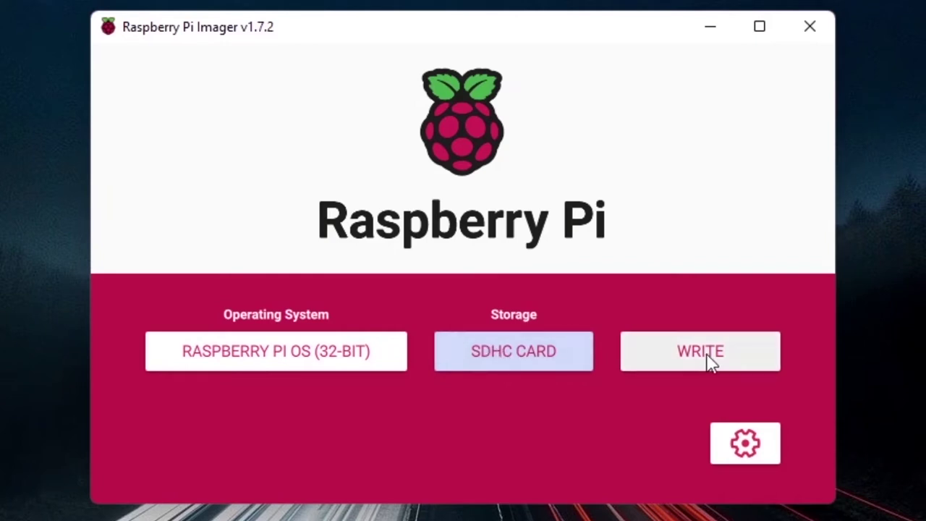
Open Advanced options and tick Enable SSH for the image.
click(752, 452)
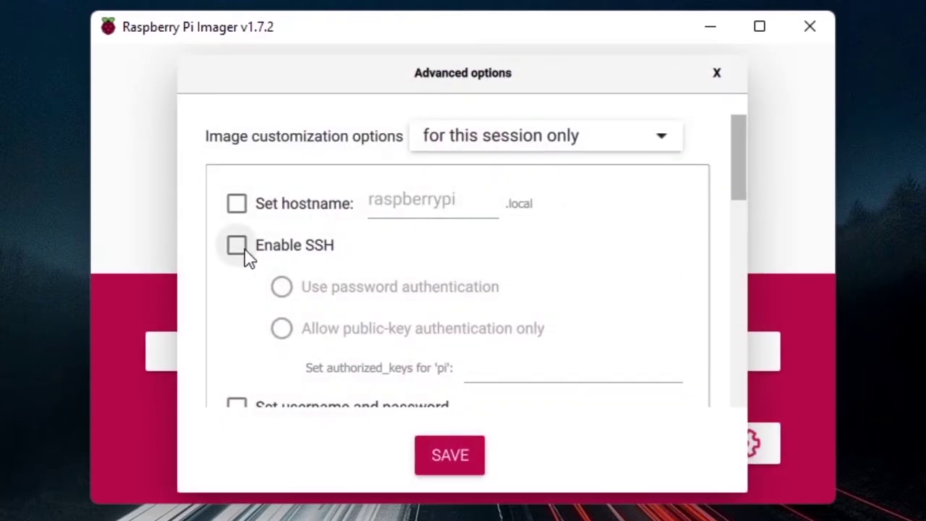
scroll(502, 269, down, 3)
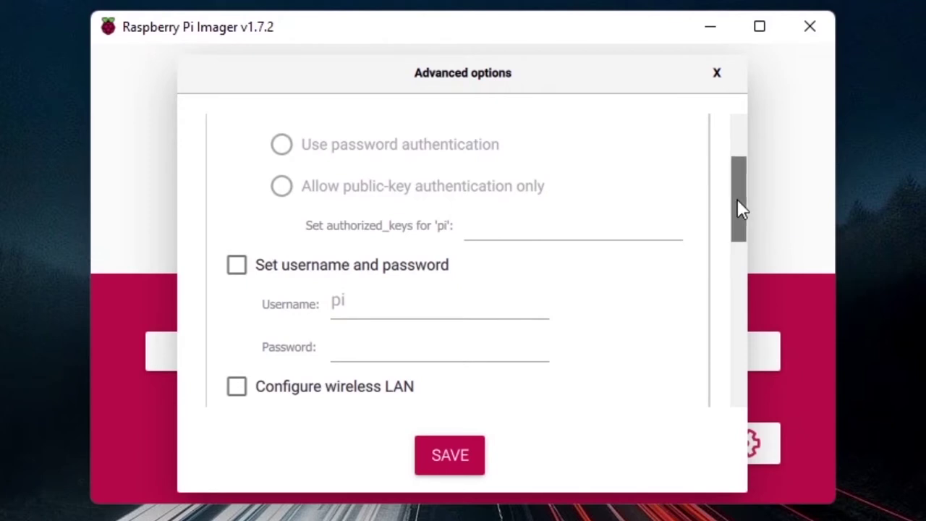
drag(740, 208, 721, 164)
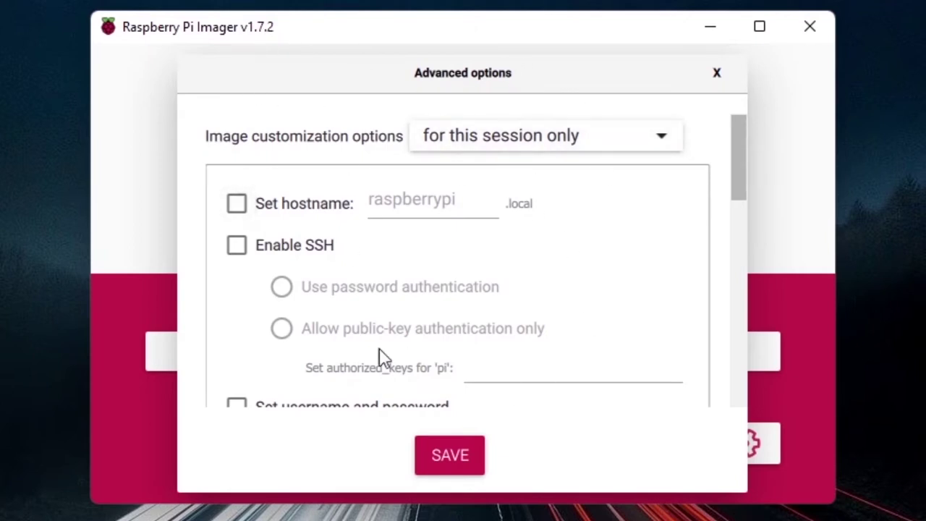
drag(746, 144, 744, 162)
scroll(672, 217, up, 2)
click(243, 246)
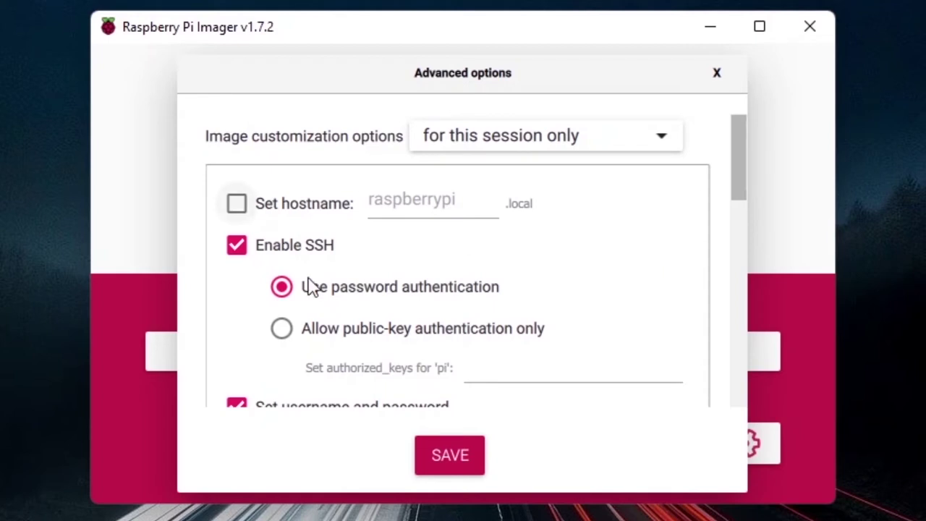
Turn on Set username and password, fill in the login username, and type the account password.
scroll(688, 304, down, 1)
scroll(692, 304, down, 2)
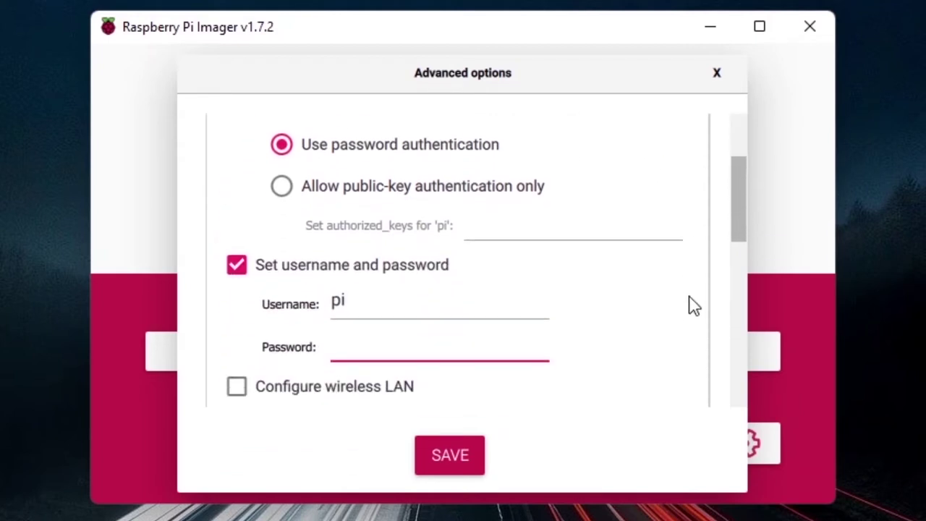
scroll(743, 217, down, 1)
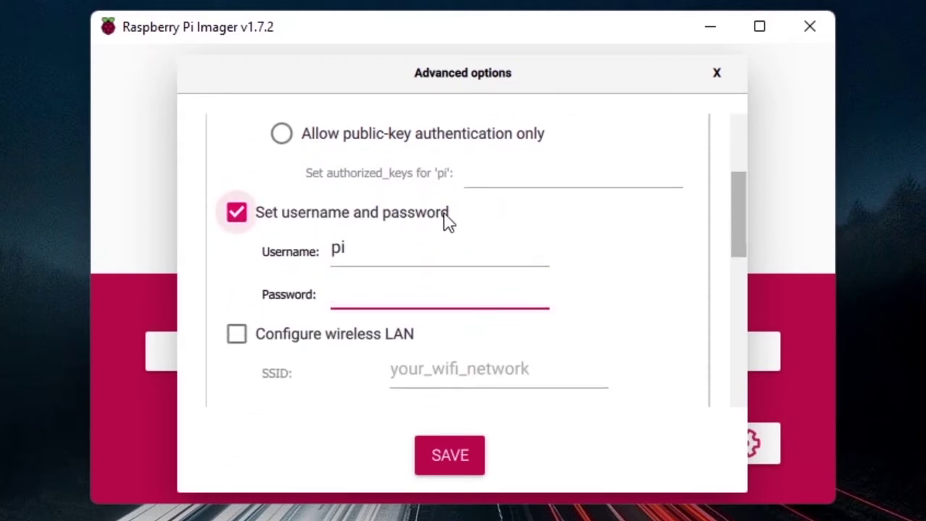
click(335, 250)
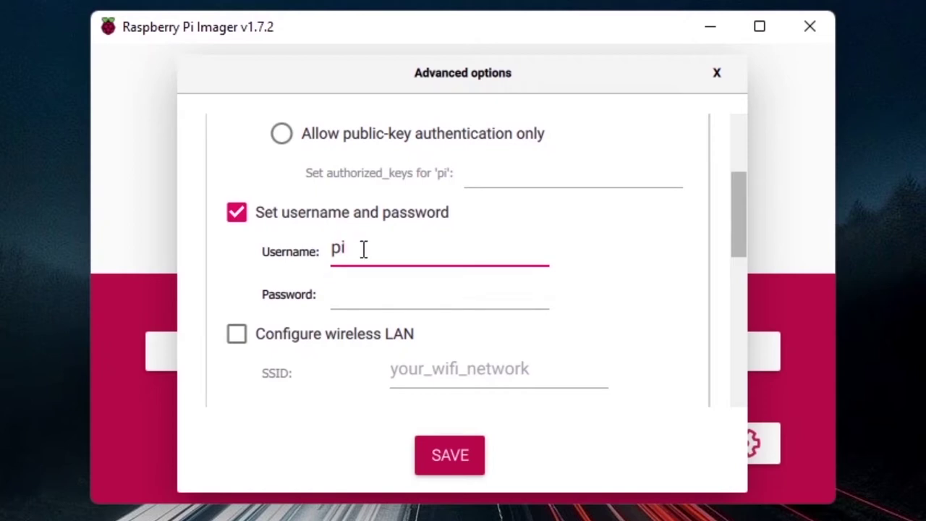
click(368, 289)
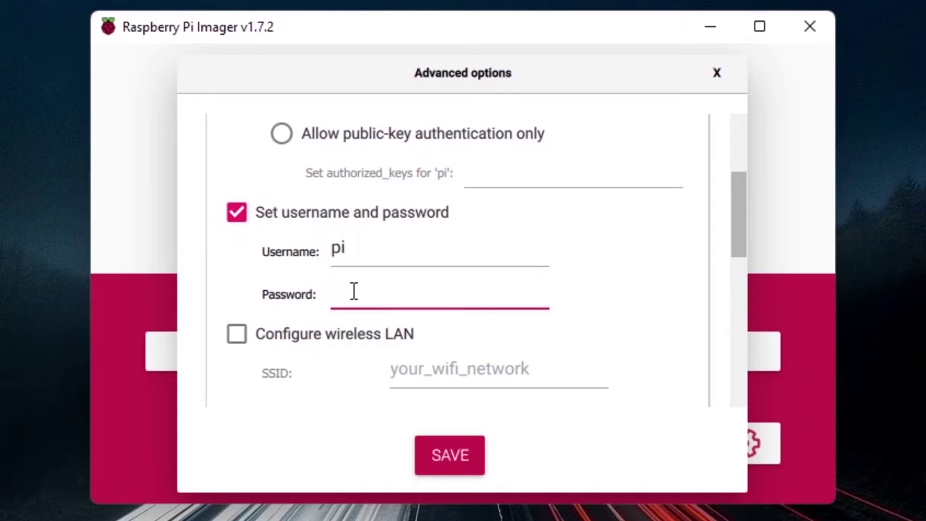
Enable Configure wireless LAN for your_wifi_network and reveal the Wi-Fi password to check it.
scroll(679, 300, down, 4)
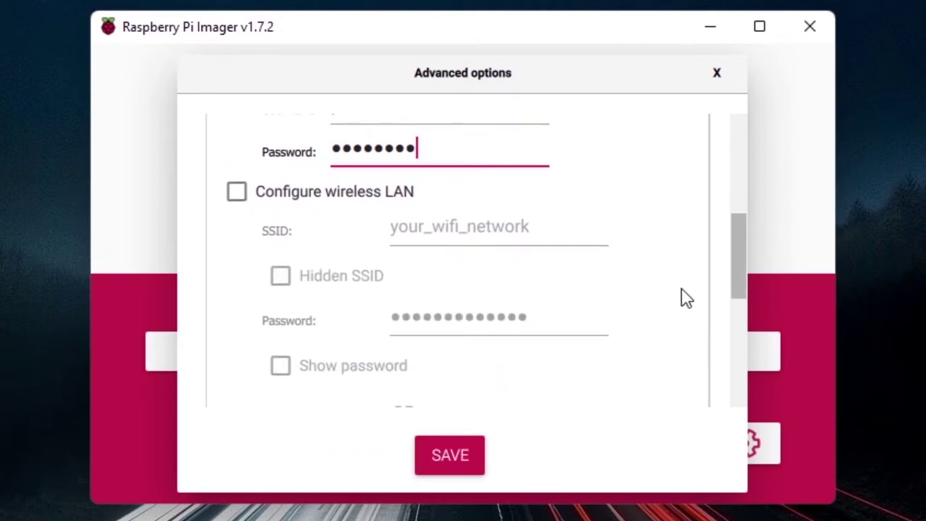
click(236, 195)
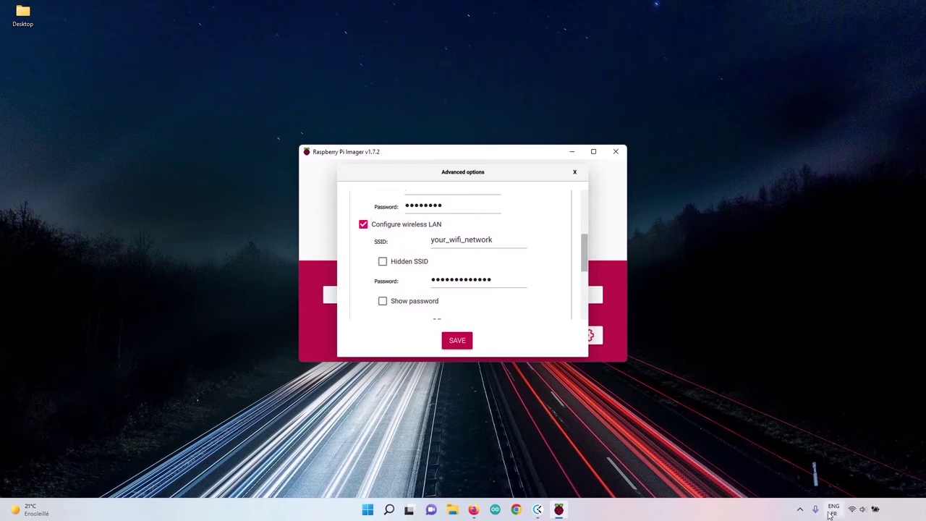
click(854, 510)
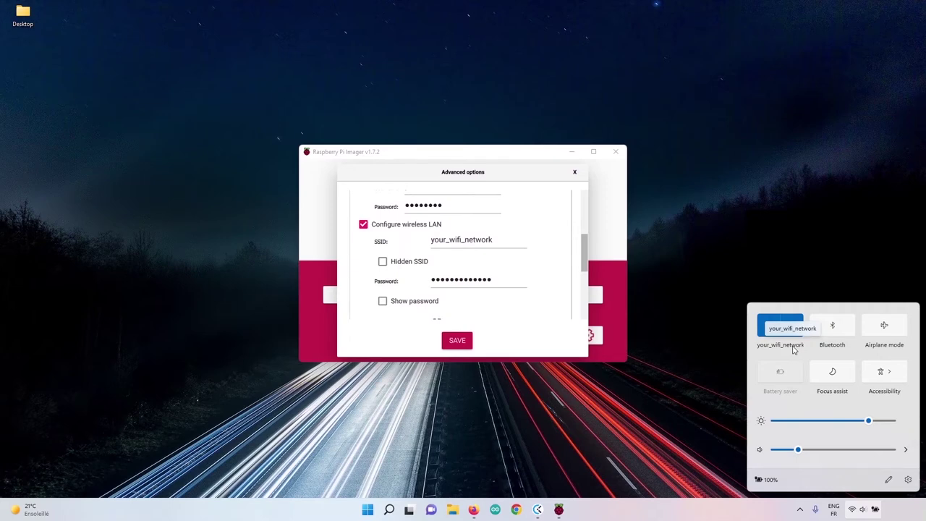
click(383, 301)
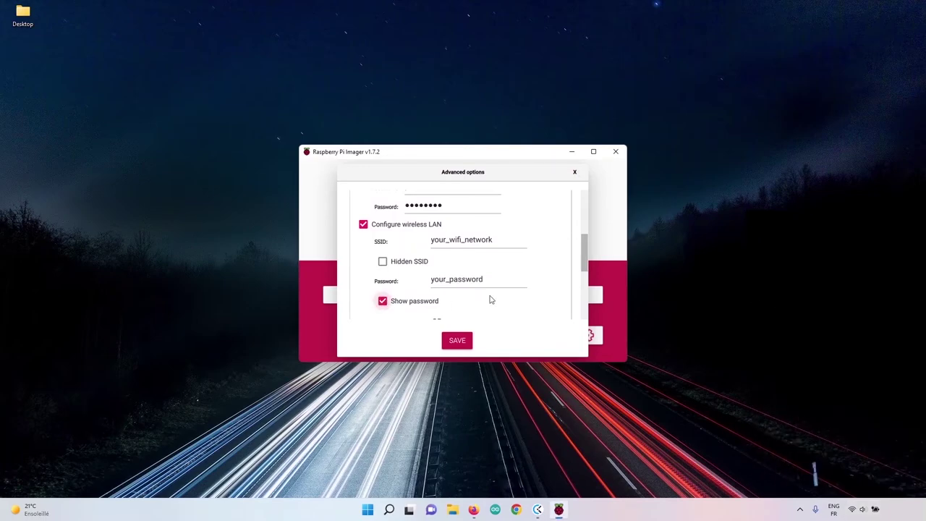
click(470, 239)
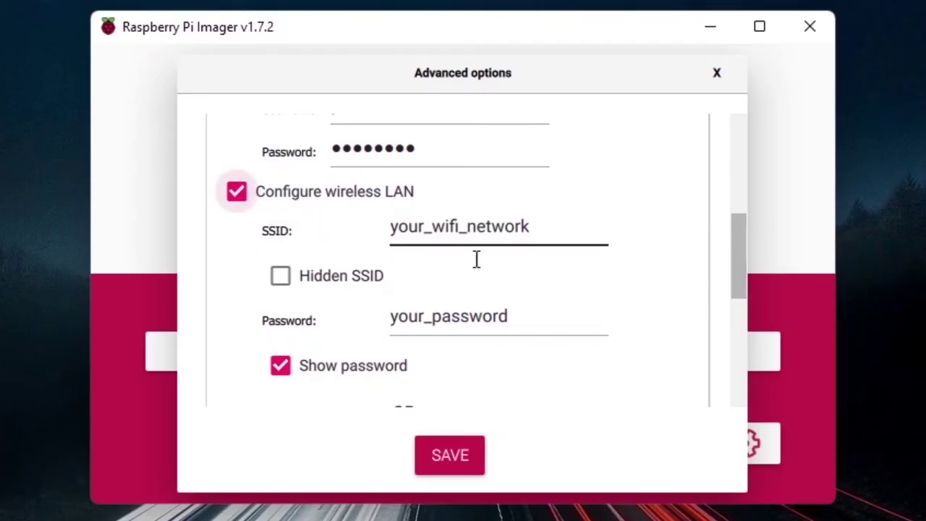
click(488, 324)
click(422, 233)
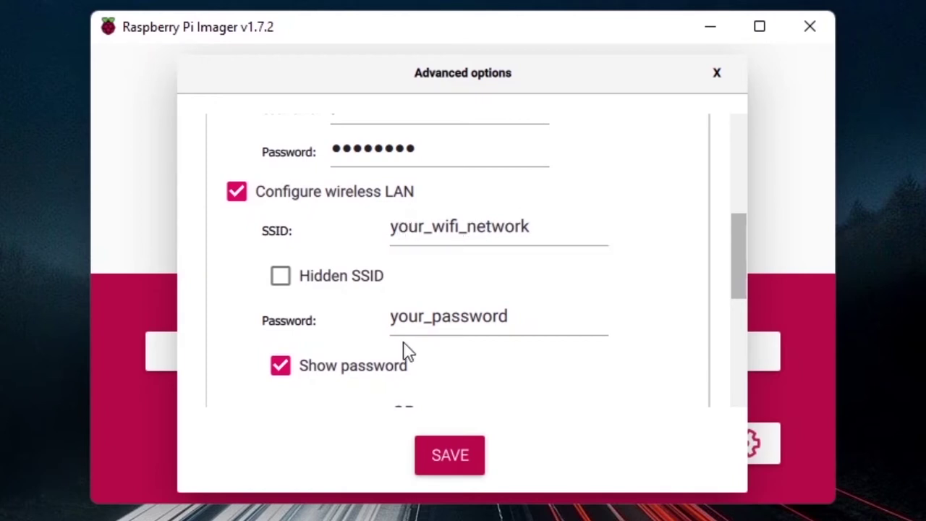
Verify the SSID and Wi-Fi password against Windows quick settings, then mask the password again.
click(412, 316)
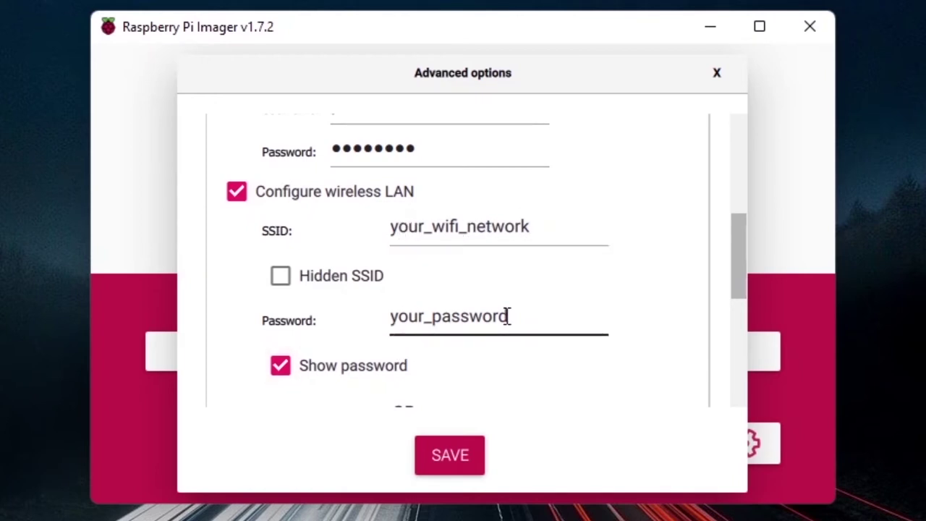
click(517, 230)
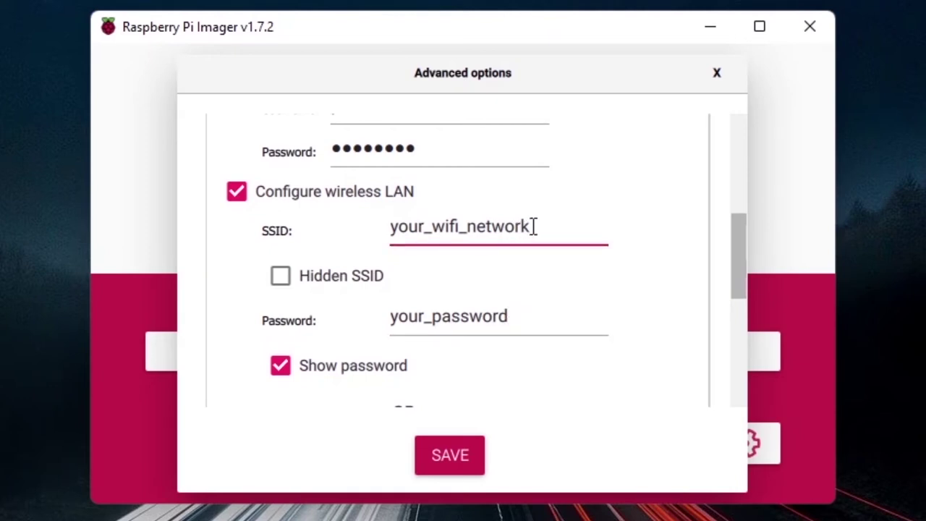
click(568, 322)
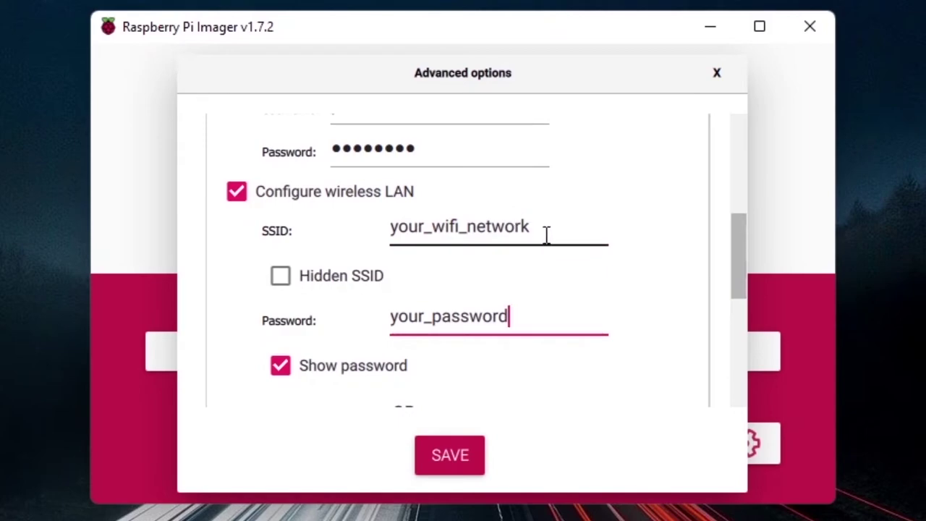
click(546, 234)
click(552, 322)
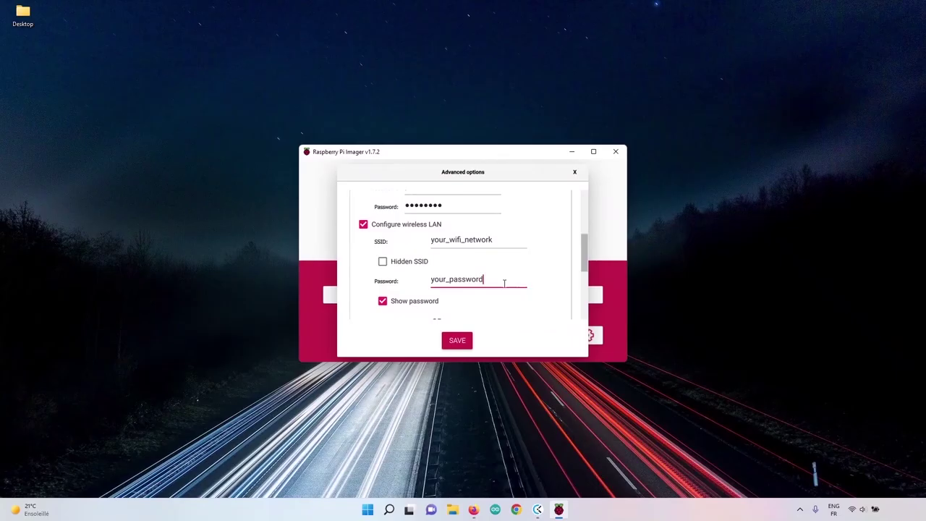
click(861, 510)
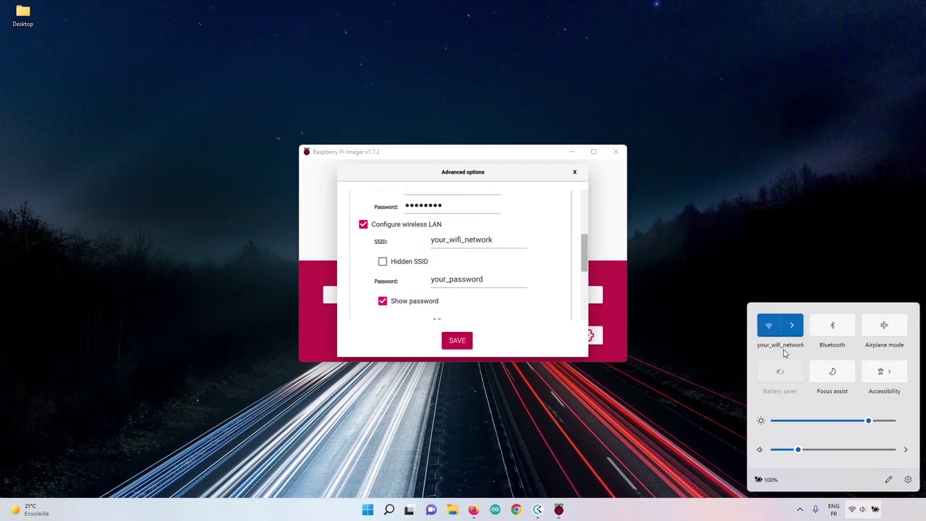
click(854, 511)
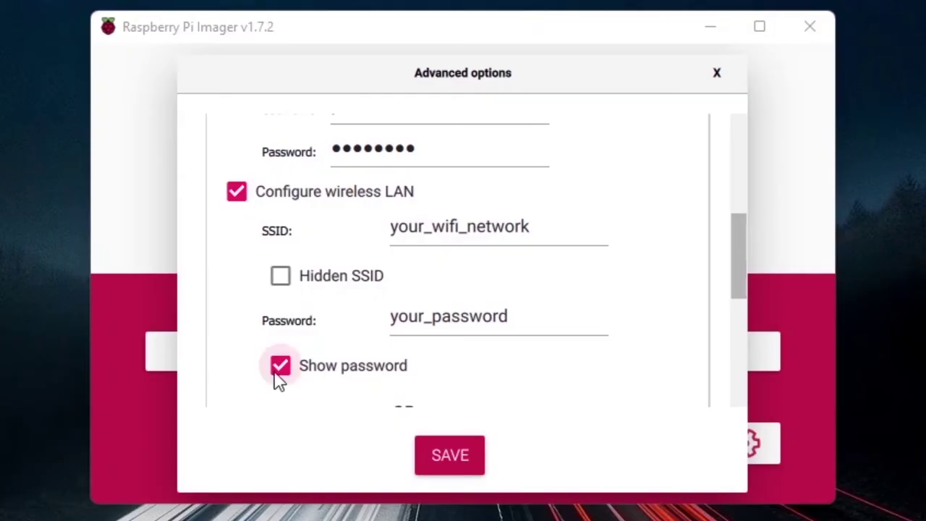
click(382, 302)
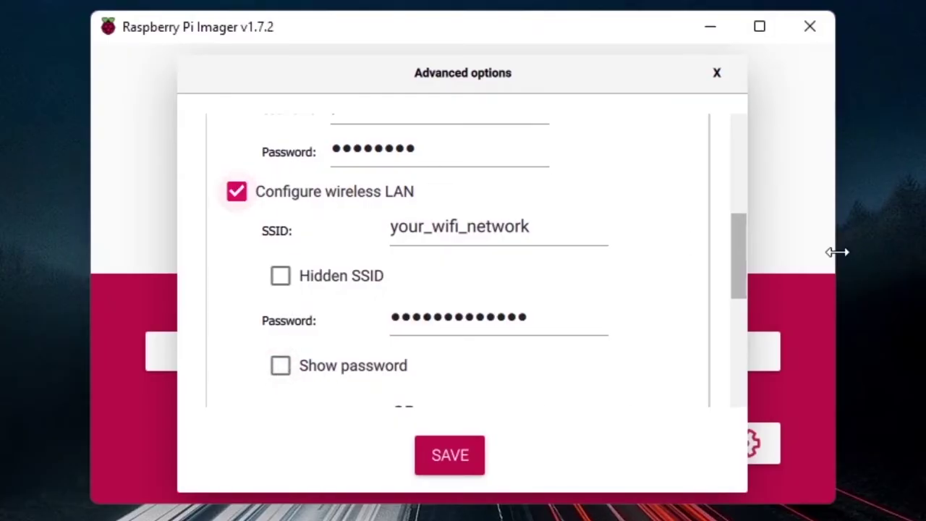
Tick Set locale settings with time zone Europe/Paris and choose keyboard layout fr.
drag(746, 252, 726, 314)
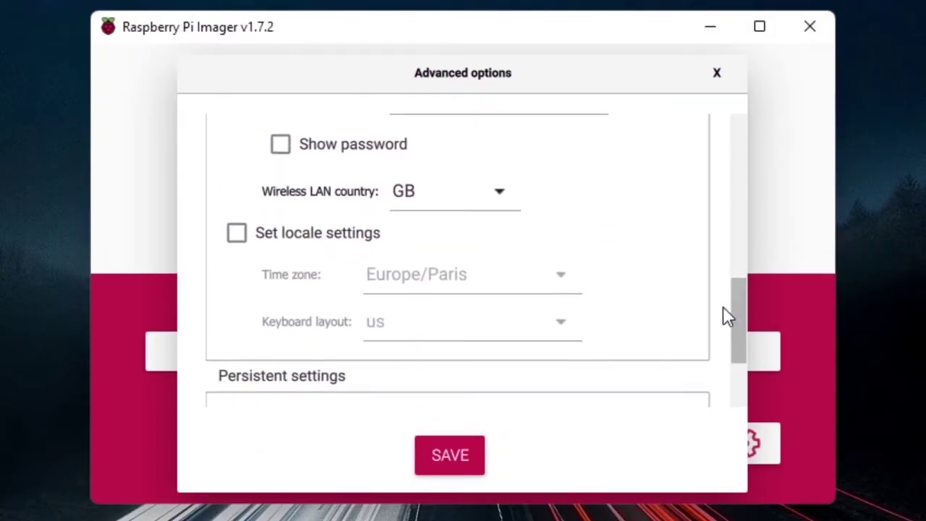
click(239, 242)
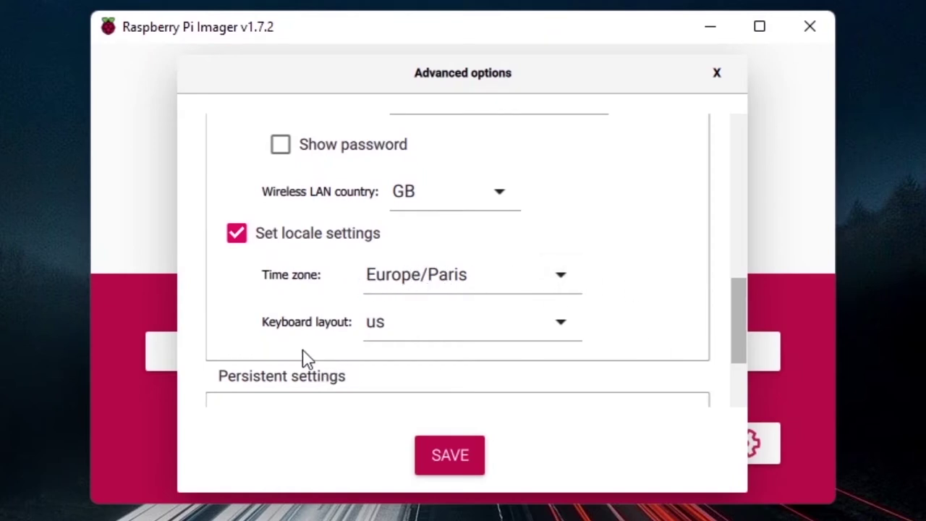
click(569, 337)
scroll(467, 232, up, 5)
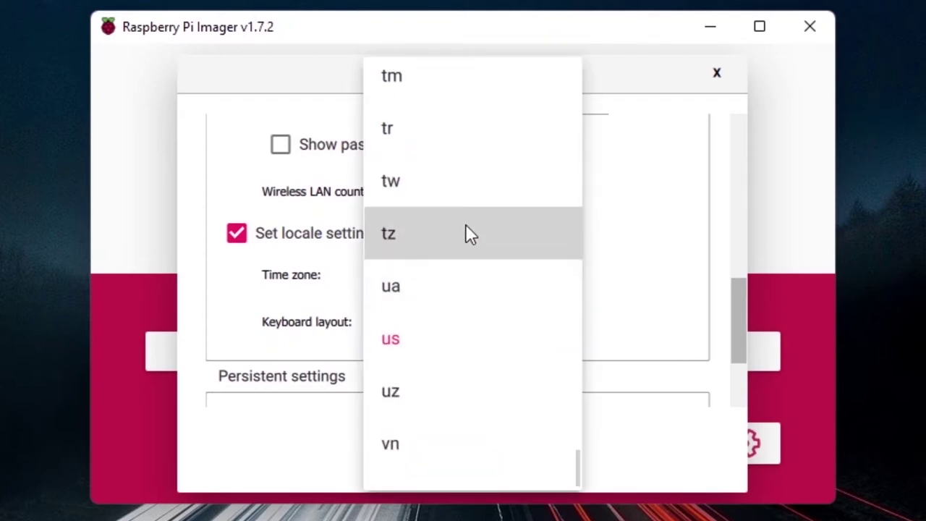
scroll(468, 225, up, 15)
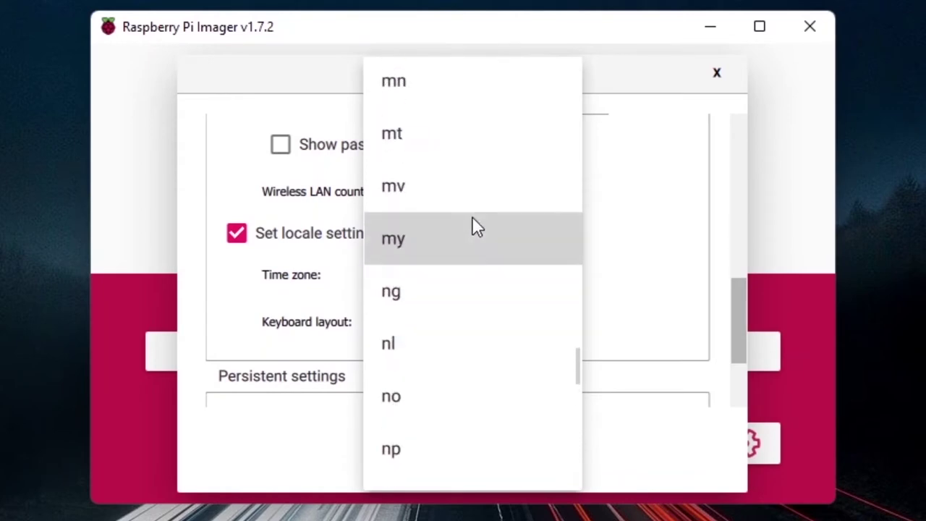
scroll(470, 217, up, 3)
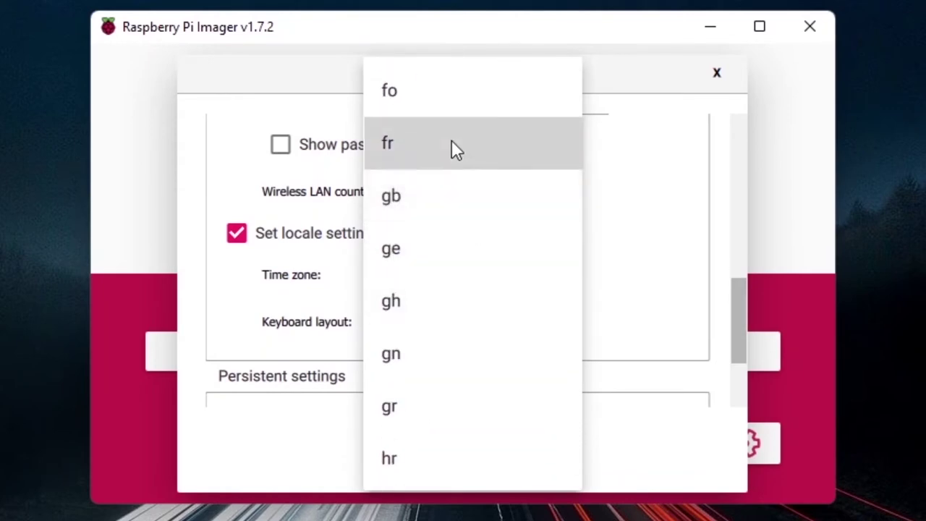
click(453, 149)
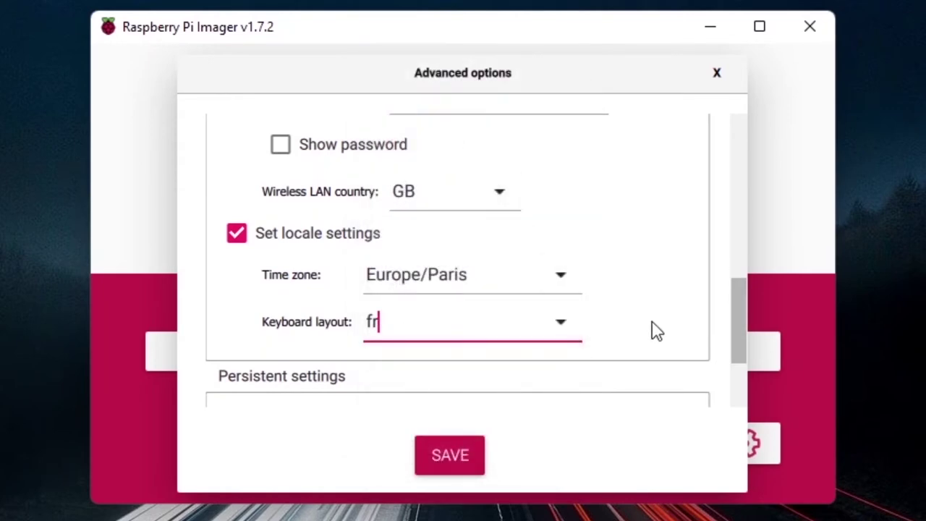
scroll(652, 319, down, 2)
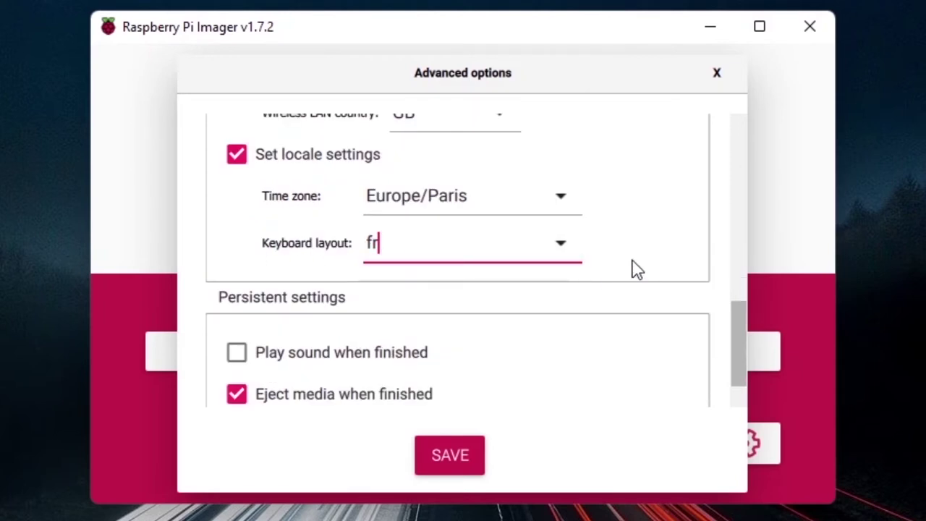
scroll(634, 269, down, 2)
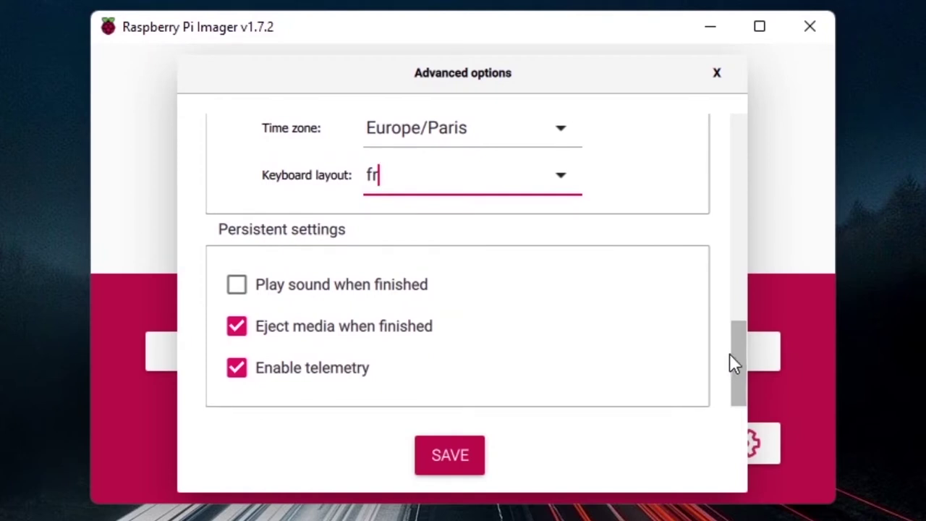
Review the hostname, SSH, username, password, Wi-Fi and French locale settings, then save them.
drag(732, 353, 703, 145)
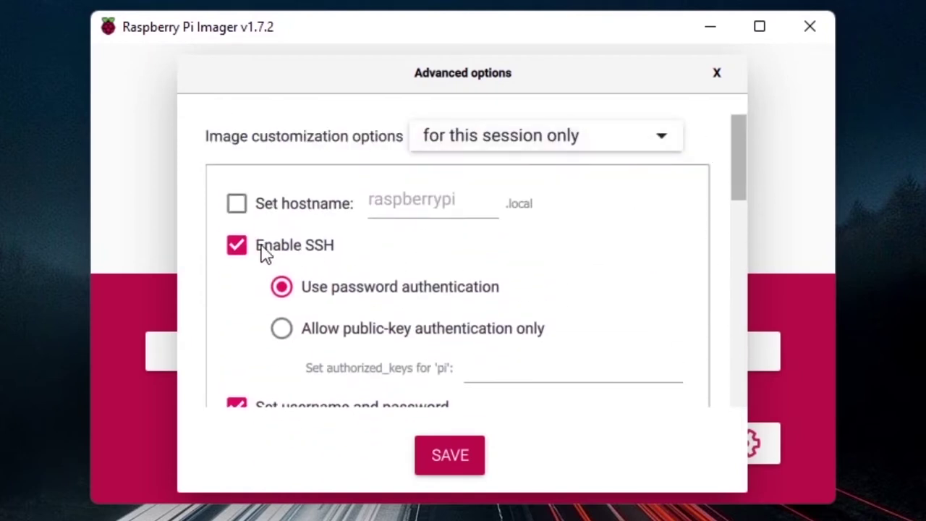
scroll(327, 248, down, 4)
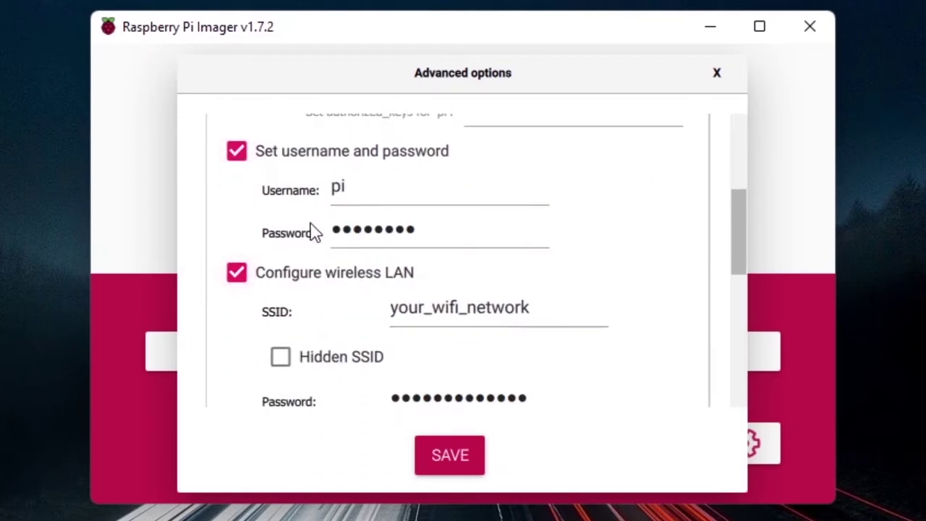
click(340, 230)
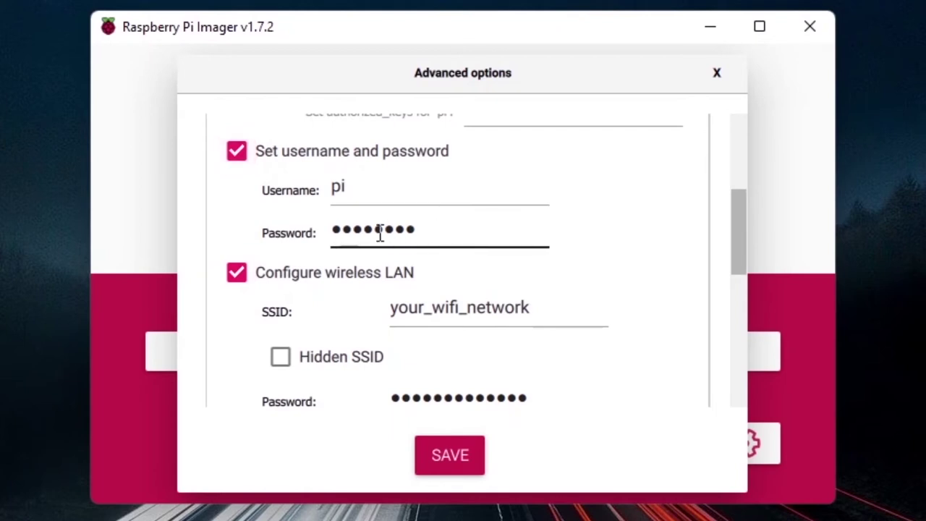
click(347, 189)
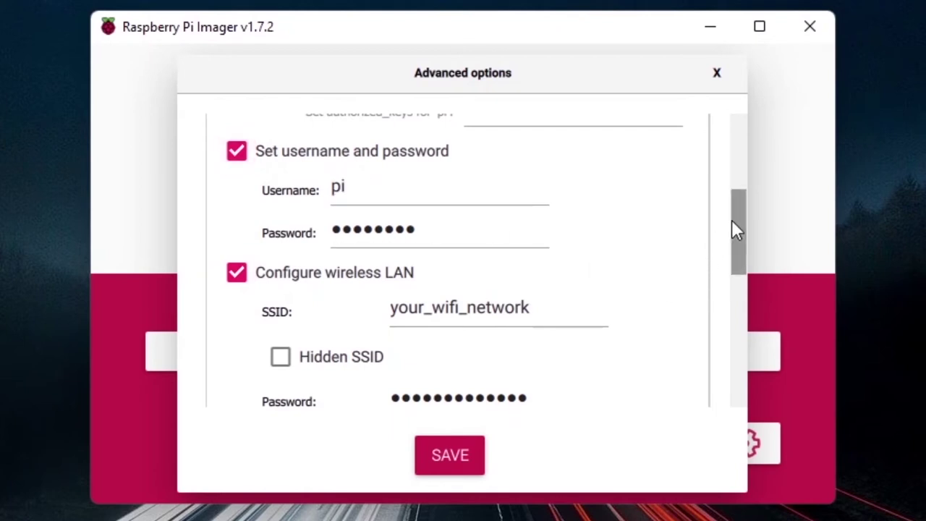
scroll(738, 239, down, 2)
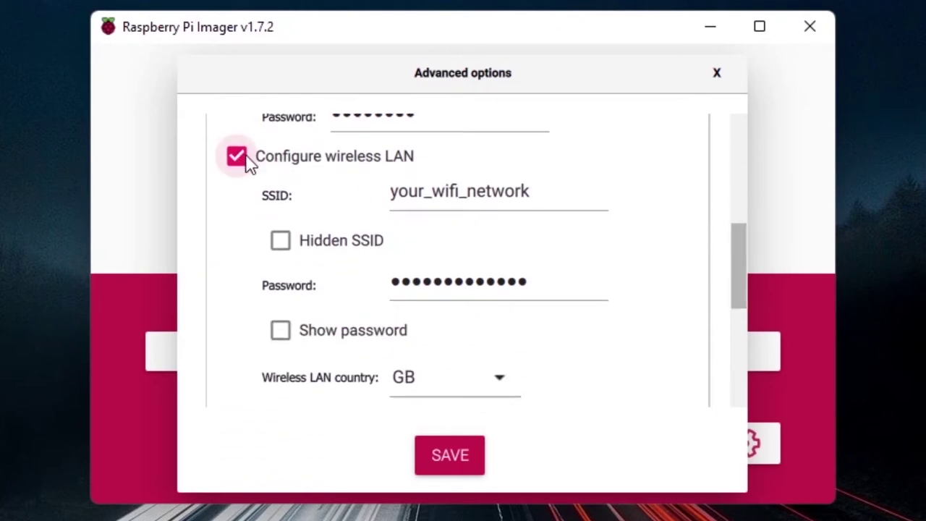
scroll(734, 248, down, 1)
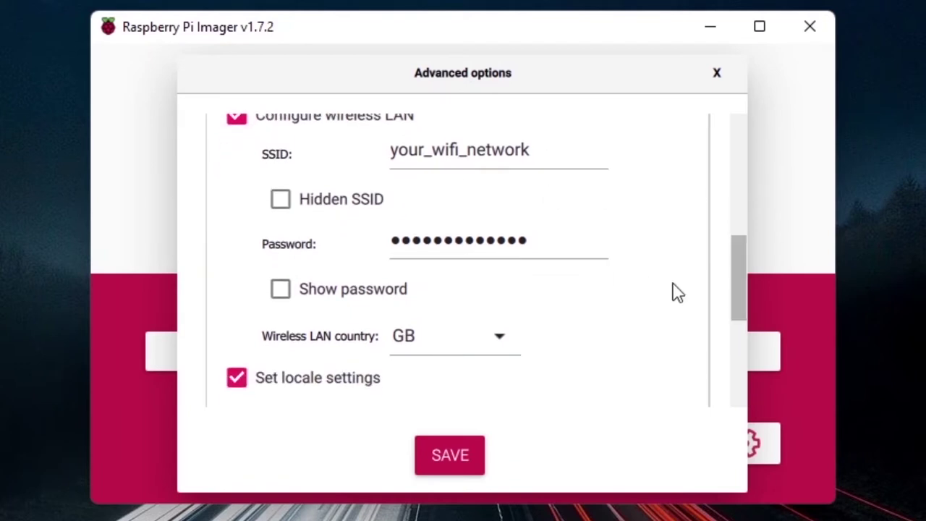
drag(740, 254, 740, 318)
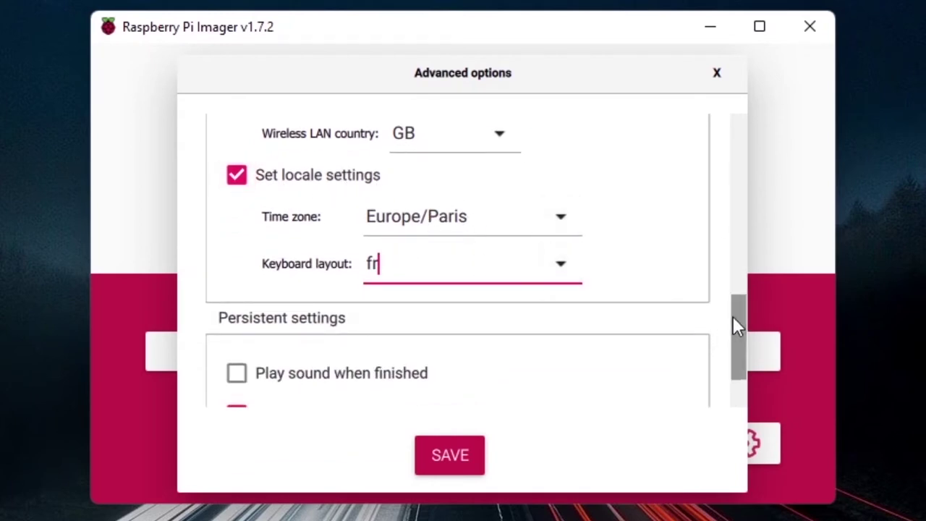
drag(734, 318, 735, 335)
click(439, 464)
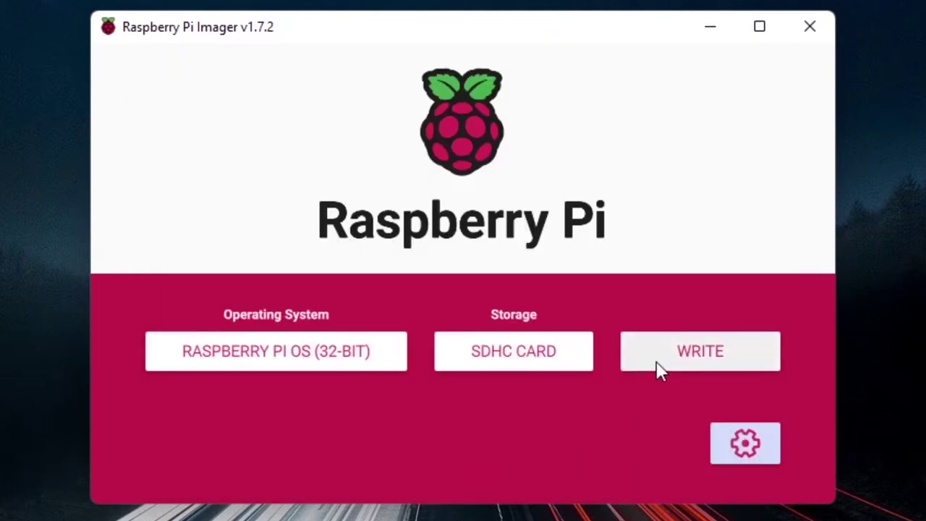
Write Raspberry Pi OS (32-bit) to the SDHC card, confirming the erase.
click(658, 367)
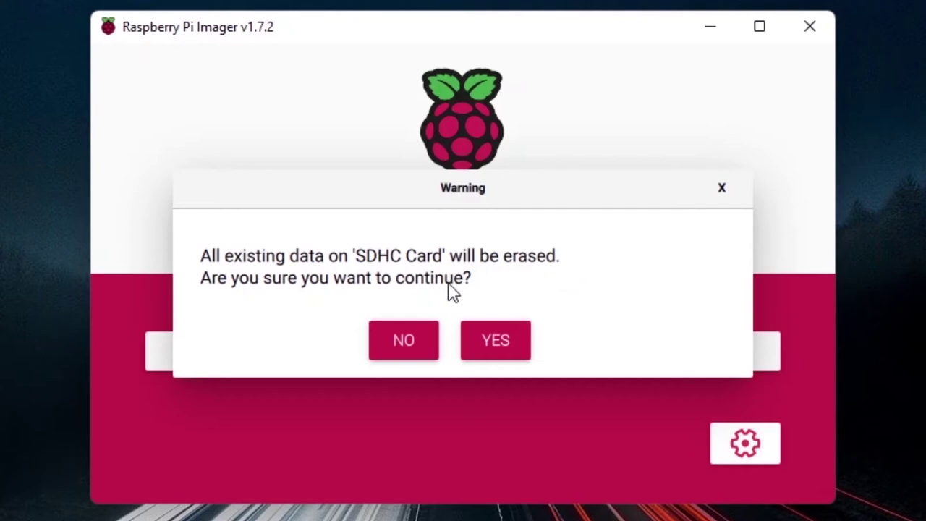
click(505, 348)
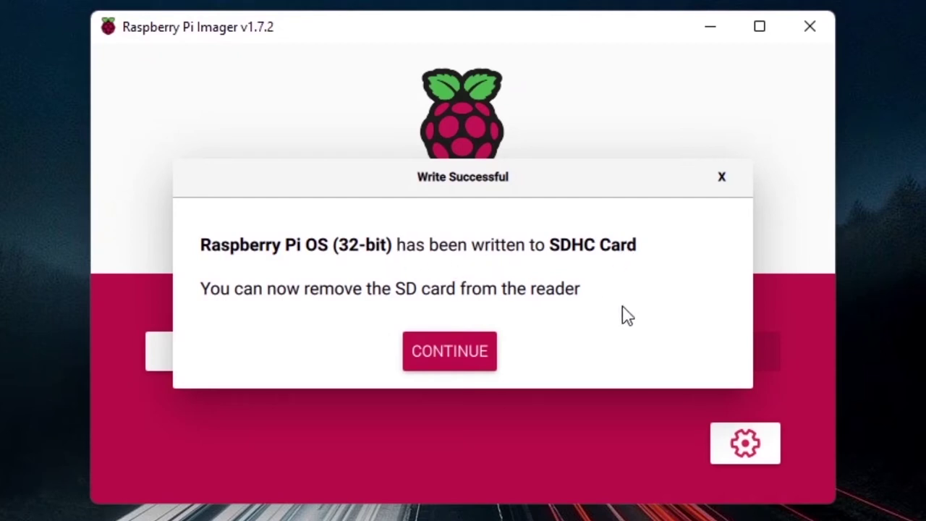
Close the Write Successful confirmation with CONTINUE.
click(445, 351)
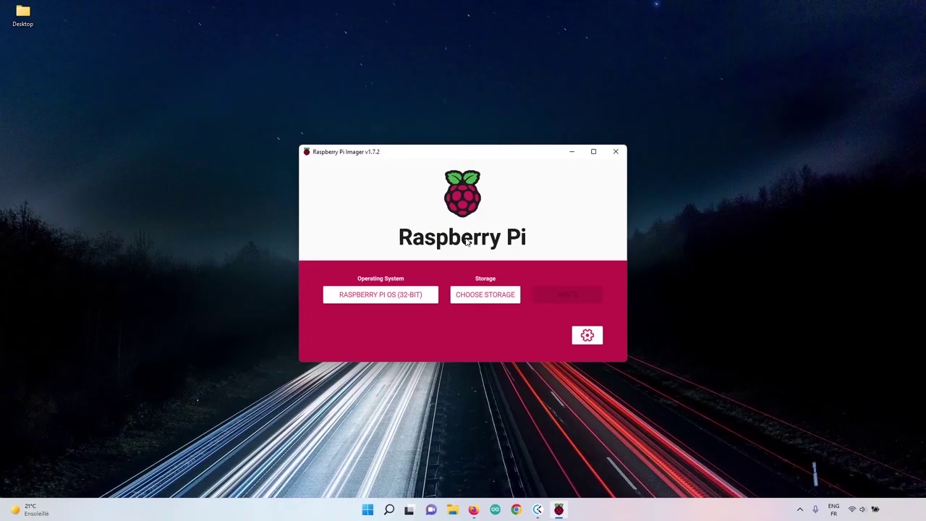
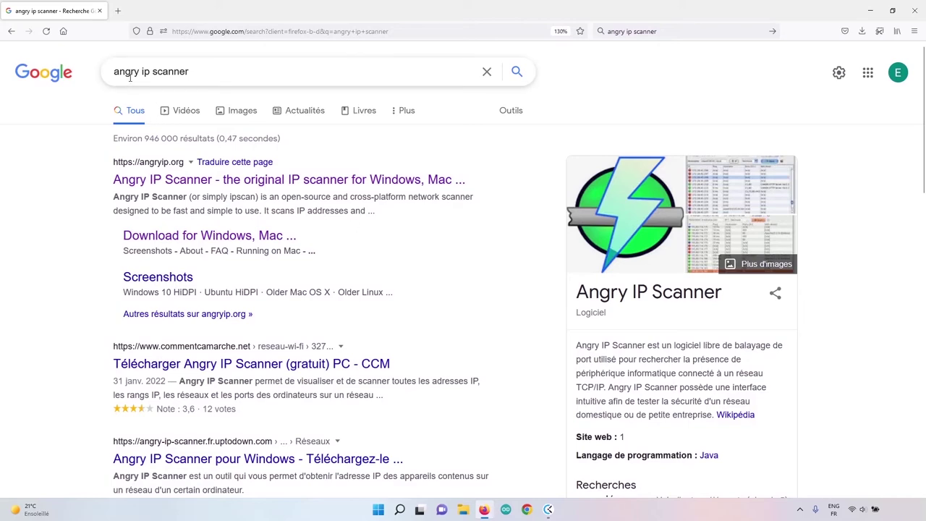
Open angryip.org at 120% zoom, dismiss its ads, and go to the Download page.
click(180, 181)
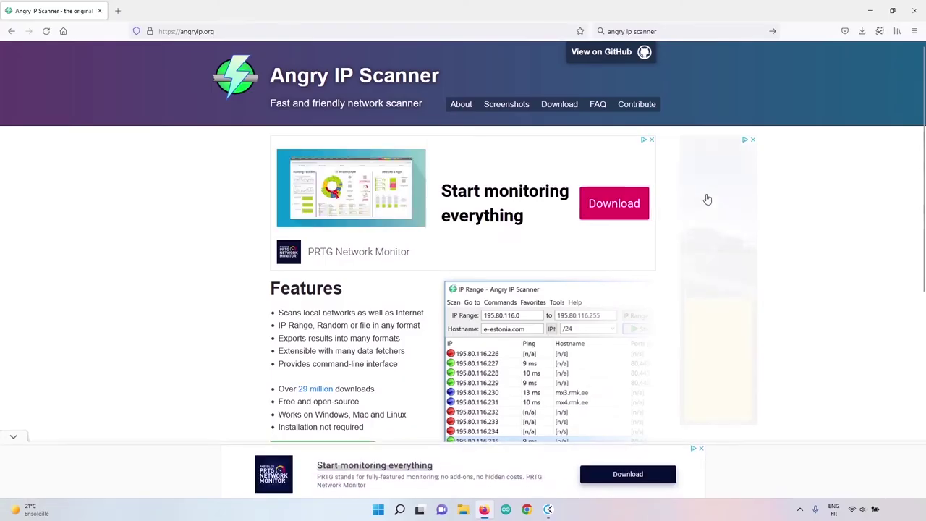
click(700, 441)
key(ctrl+plus)
key(ctrl+plus)
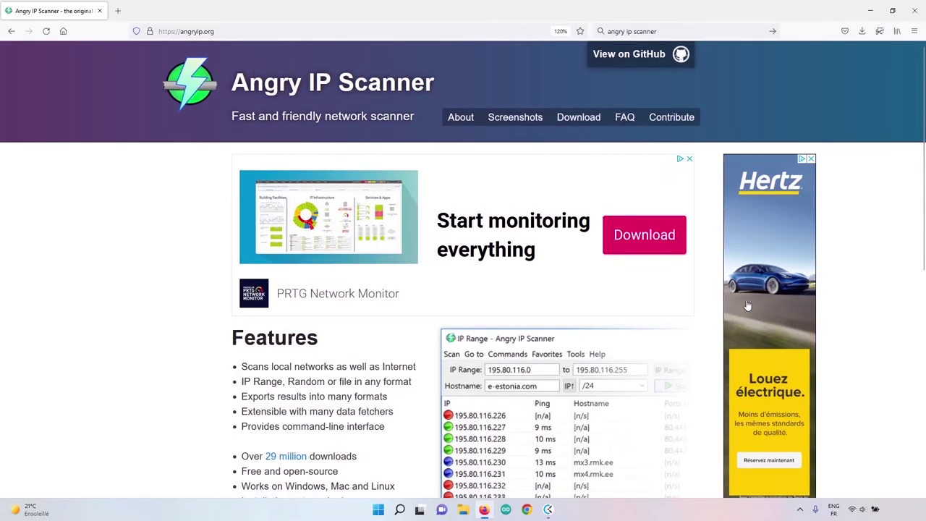
click(573, 123)
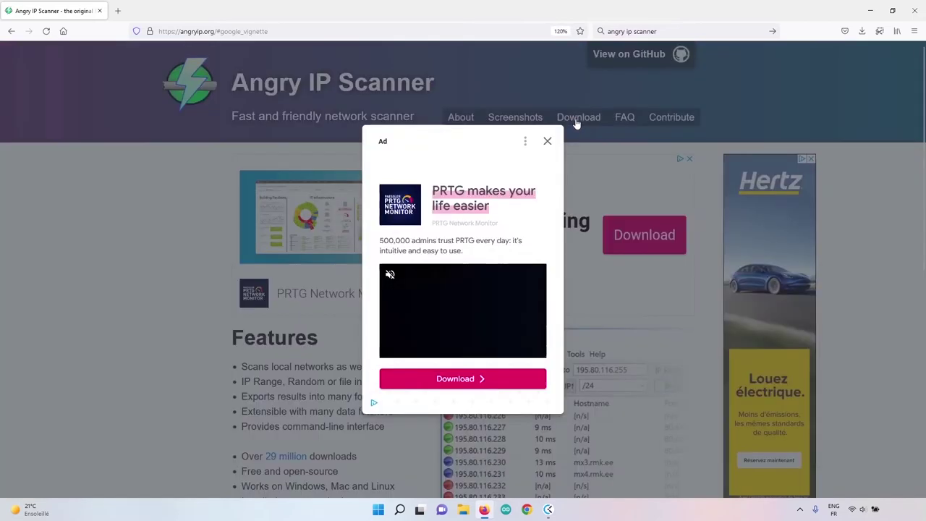
click(548, 142)
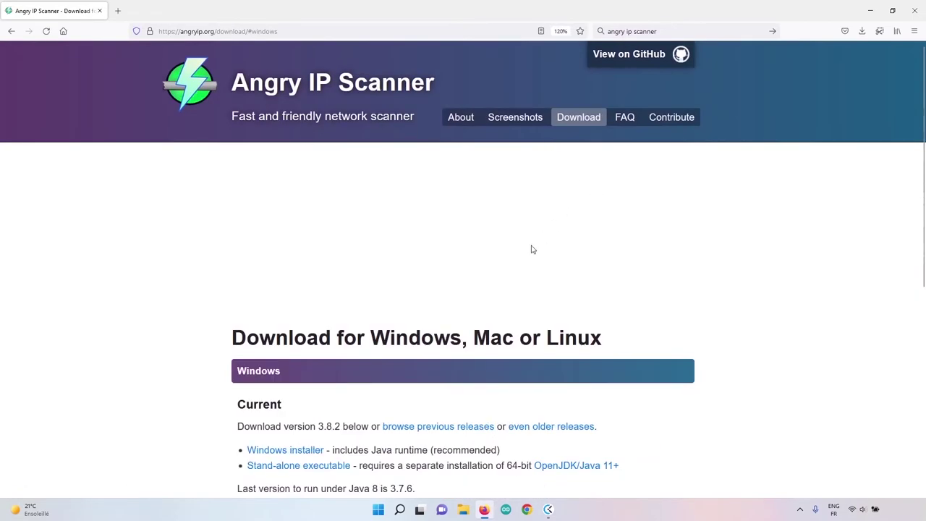
Expand the Mac OS download section and follow its Java 11 link to BellSoft Liberica.
scroll(529, 248, down, 4)
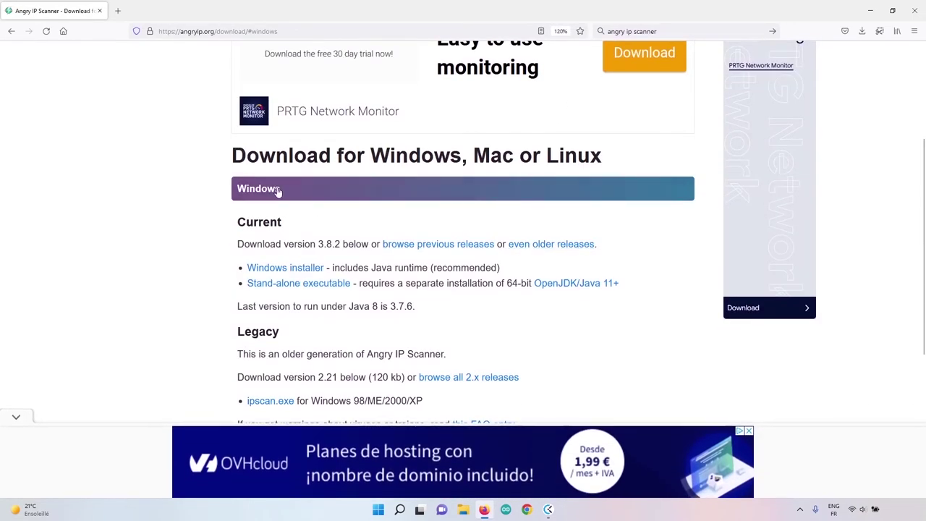
scroll(278, 190, down, 3)
scroll(289, 218, down, 2)
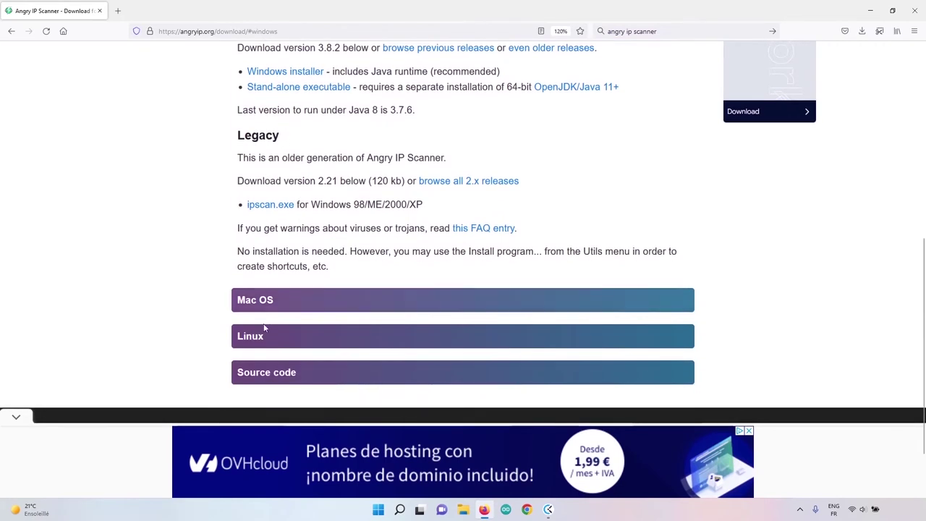
scroll(300, 209, up, 1)
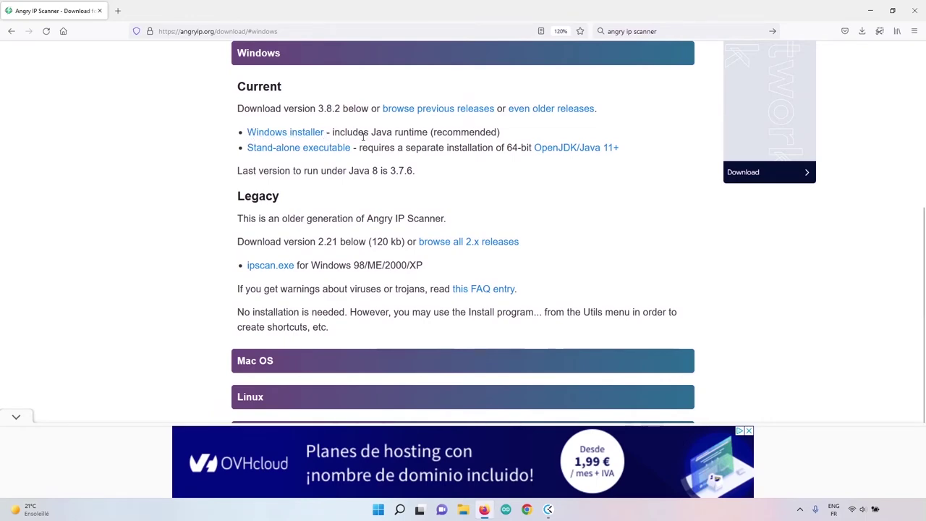
scroll(363, 138, down, 3)
click(288, 304)
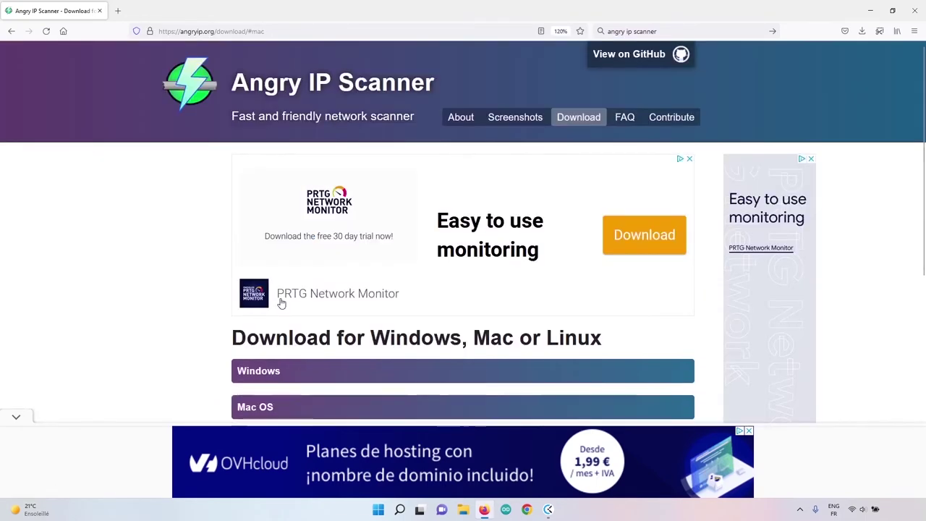
scroll(281, 304, down, 3)
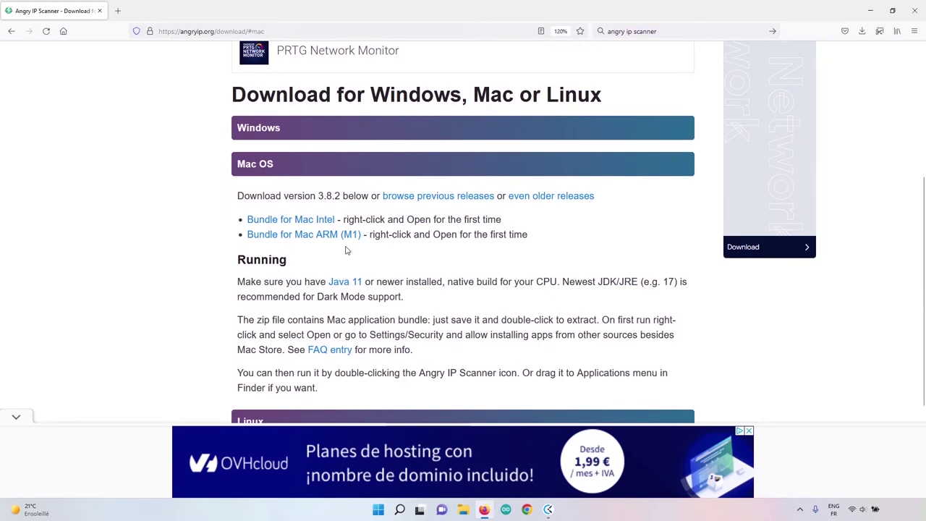
click(287, 219)
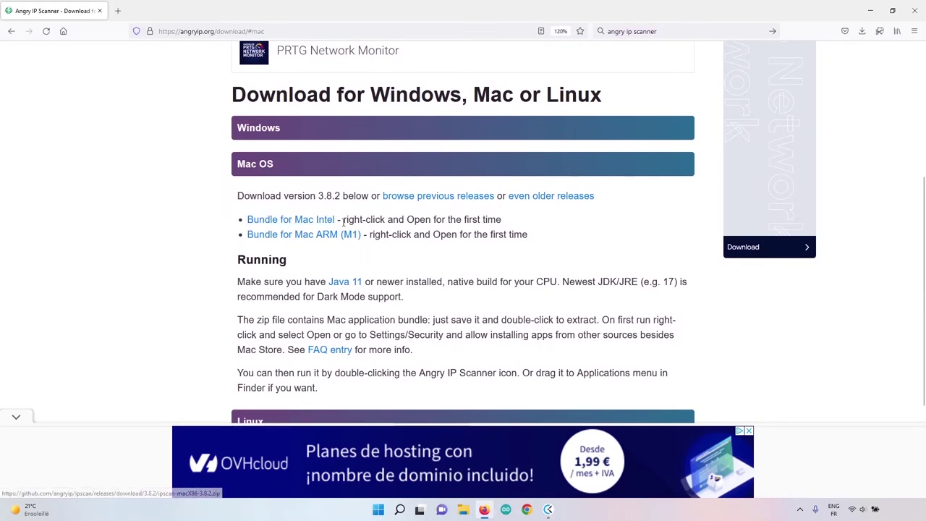
drag(343, 221, 500, 221)
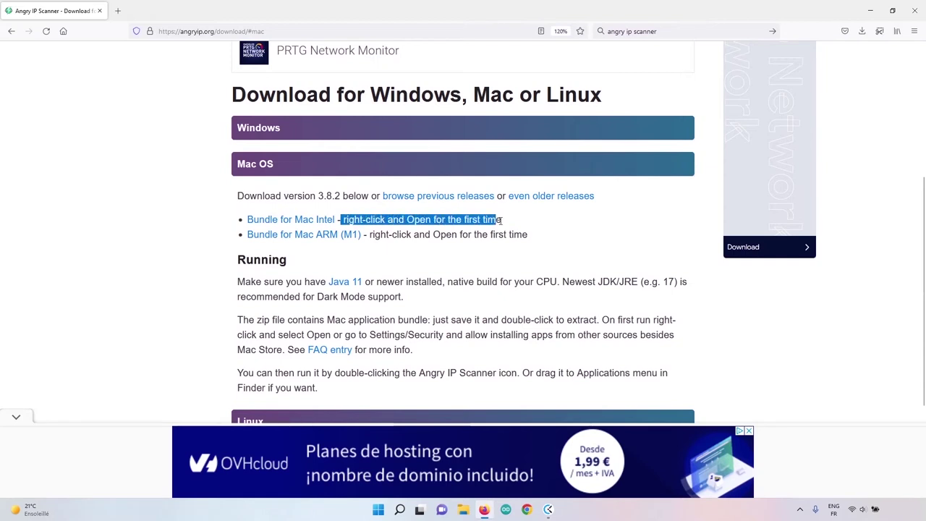
click(502, 220)
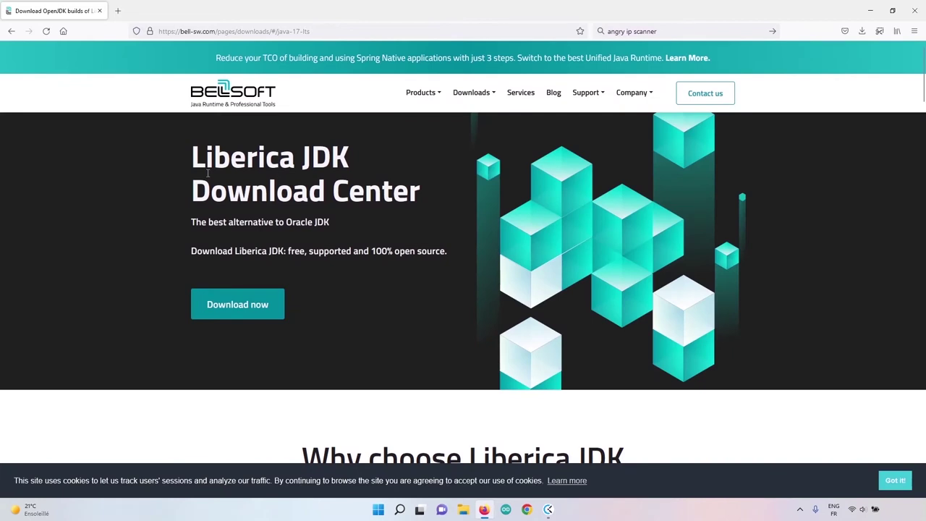
In the Liberica JDK download list, switch the macOS build to ARM and back to x86.
click(246, 307)
scroll(241, 302, down, 2)
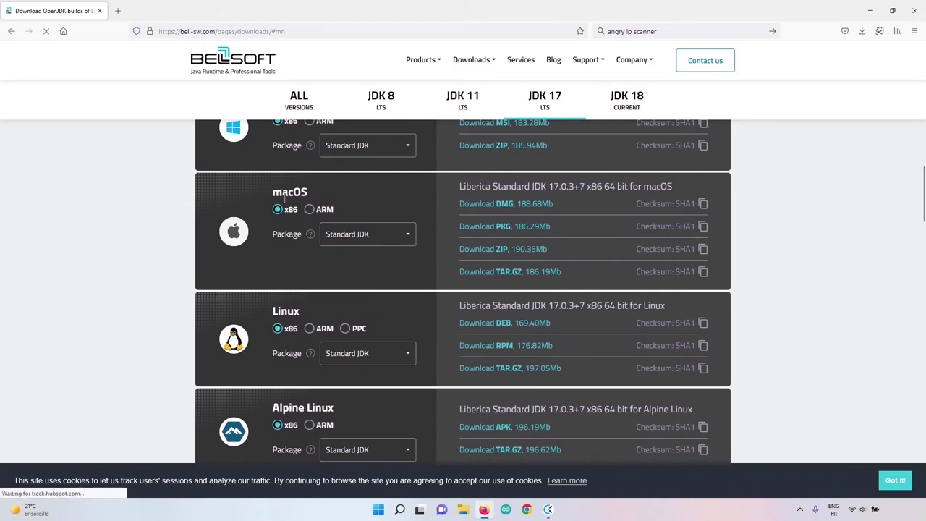
double_click(303, 191)
click(318, 194)
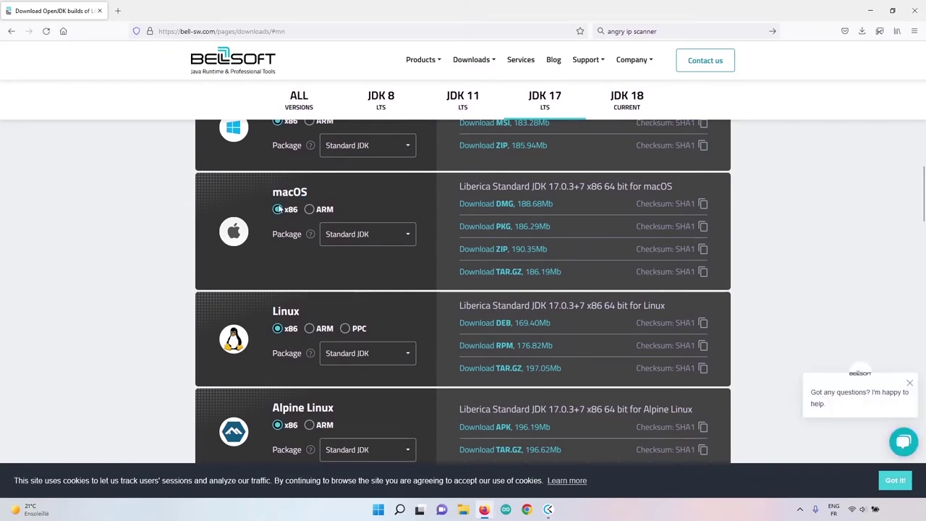
click(310, 210)
click(278, 210)
Keep Standard JDK as the macOS package, then go back to the Angry IP Scanner download page.
click(374, 236)
click(302, 248)
click(12, 32)
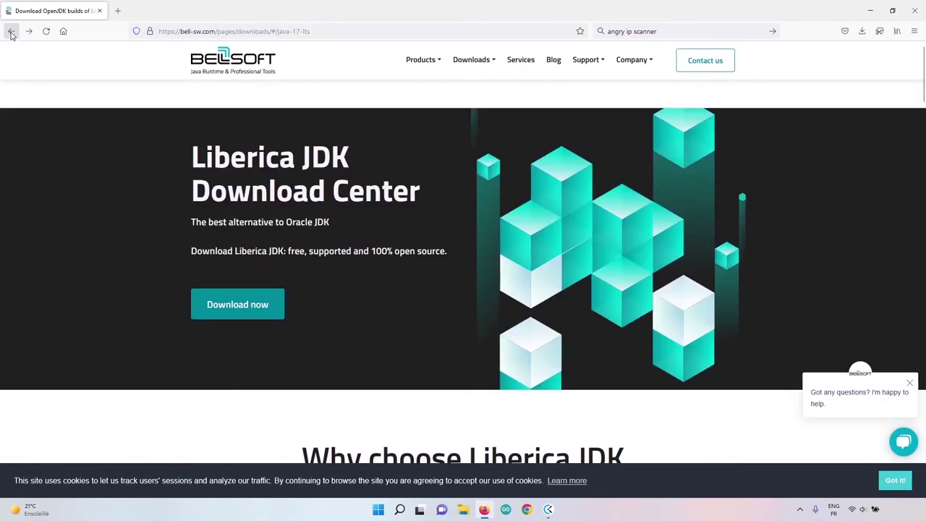
click(11, 32)
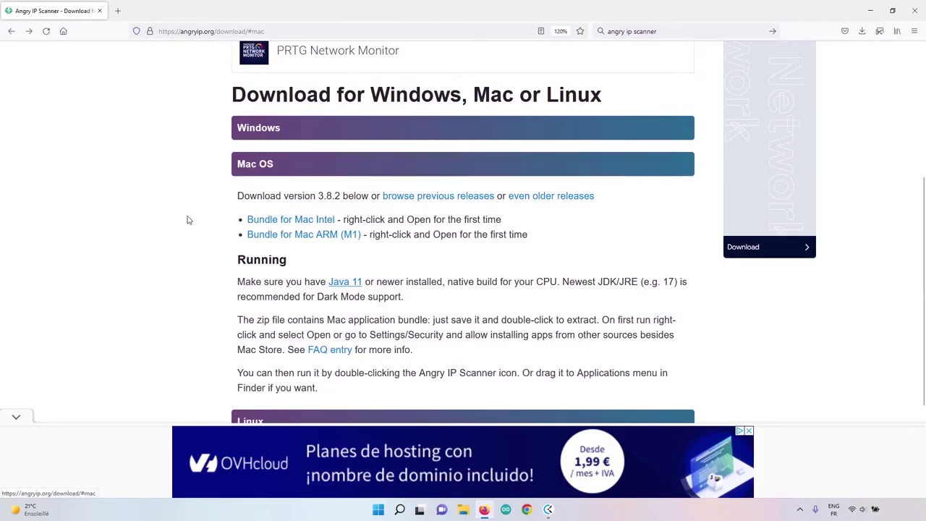
Expand the Linux and Windows download sections and read the note that Java is included.
scroll(217, 239, down, 3)
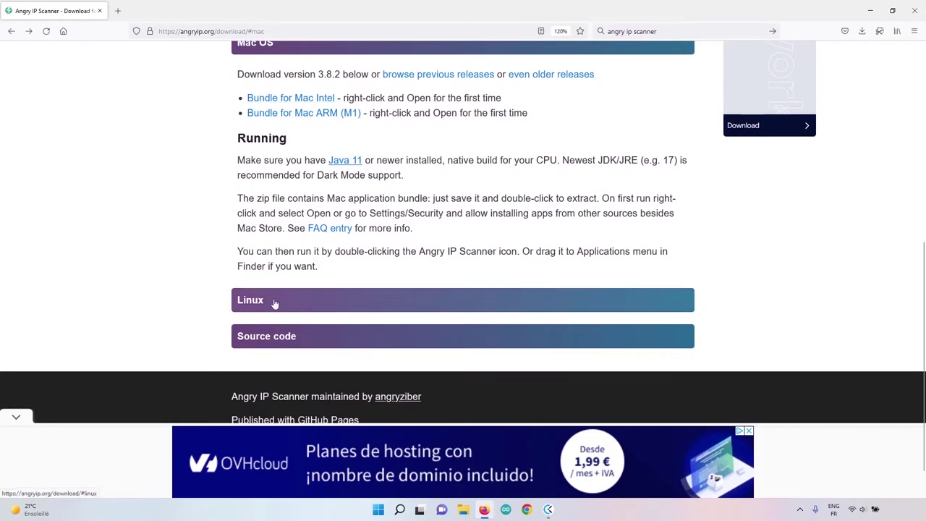
click(275, 301)
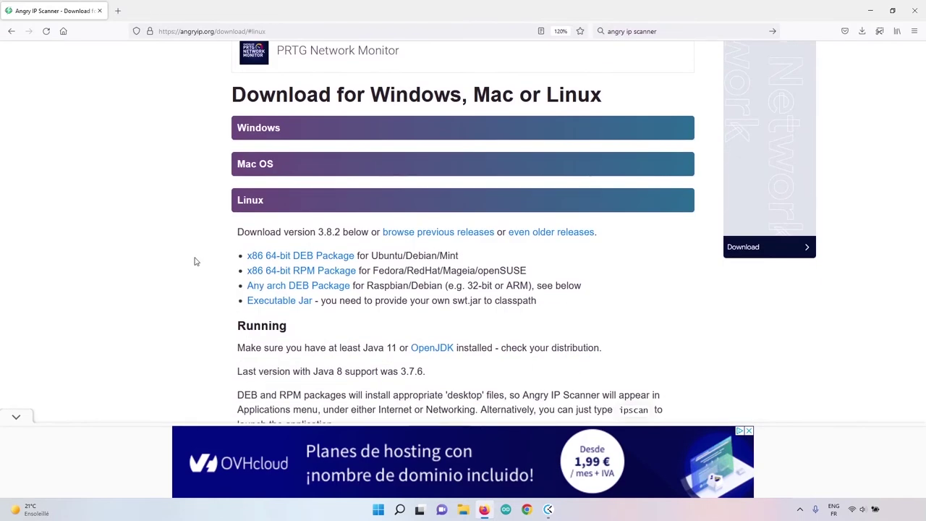
scroll(194, 261, down, 2)
scroll(217, 239, up, 2)
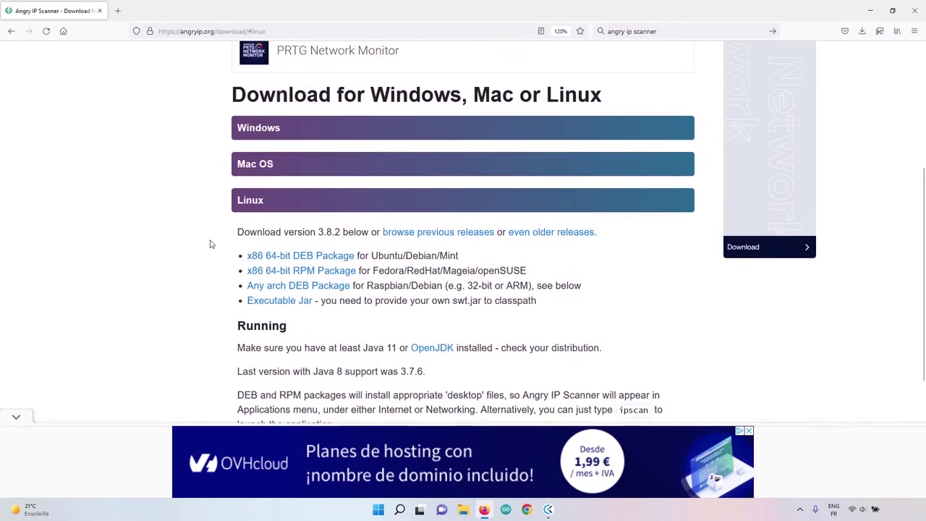
click(244, 129)
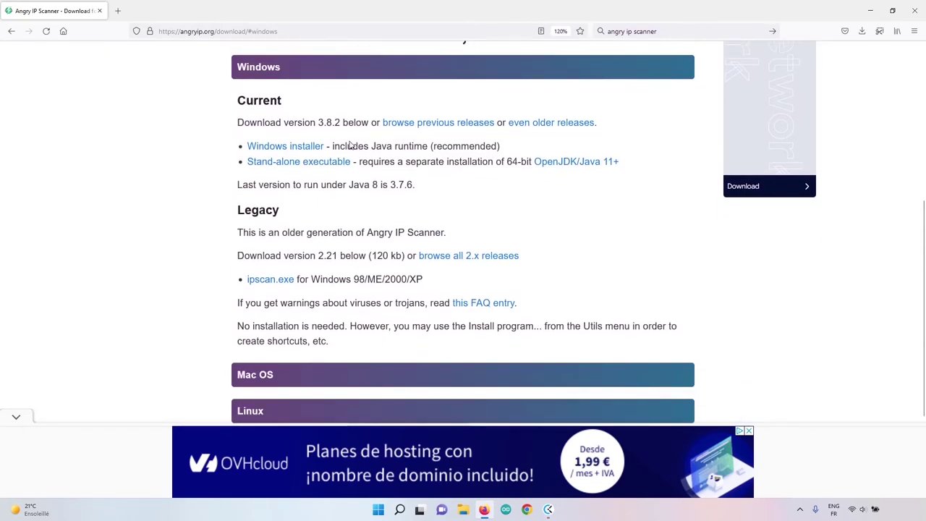
drag(333, 147, 428, 147)
click(429, 147)
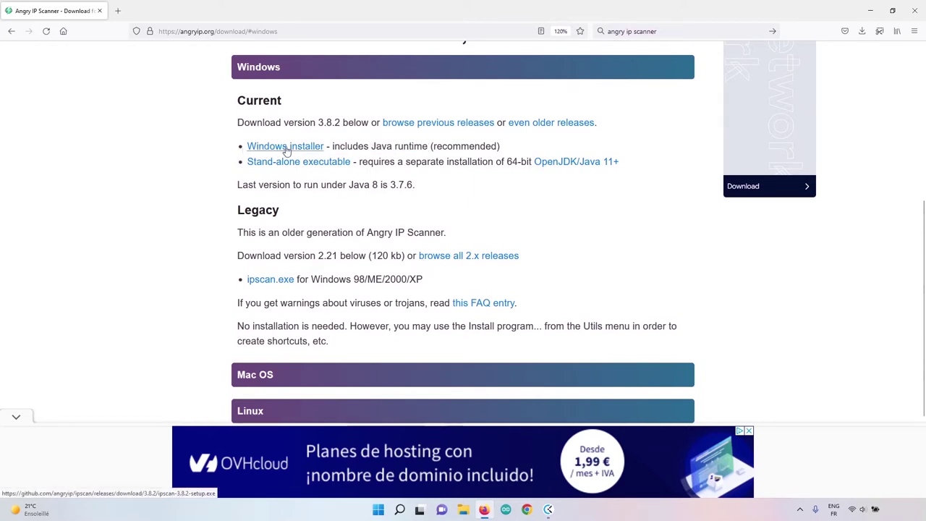
Download and launch ipscan-3.8.2-setup.exe, then minimize Firefox.
click(302, 149)
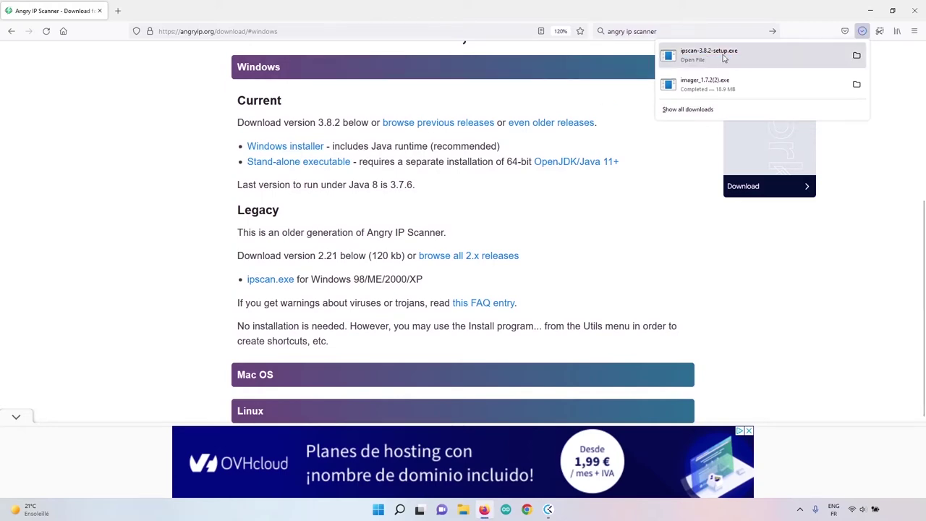
click(728, 57)
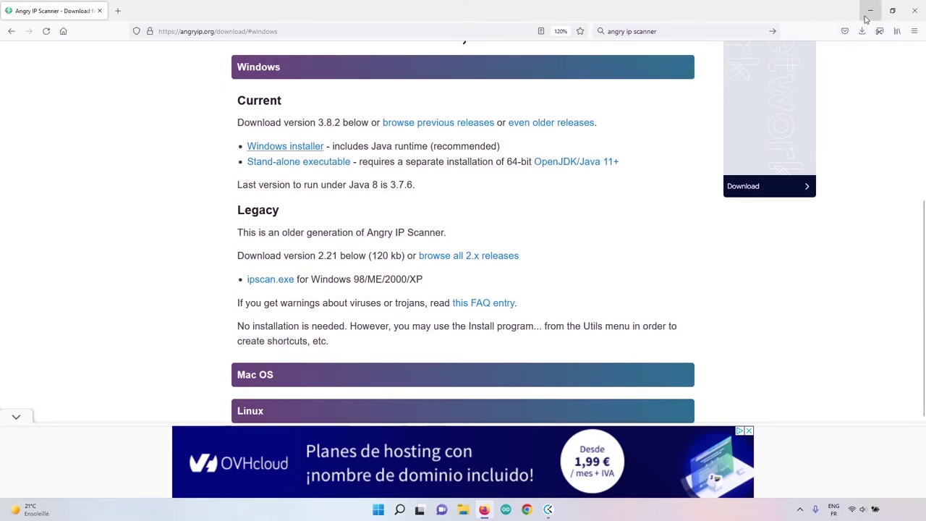
click(869, 16)
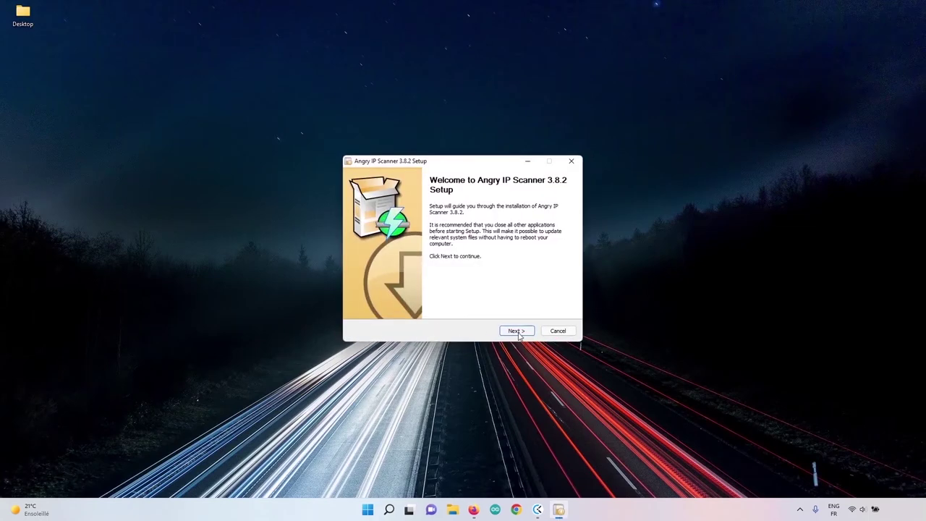
Install Angry IP Scanner 3.8.2 into C:\Program Files\Angry IP Scanner and finish the wizard.
click(515, 331)
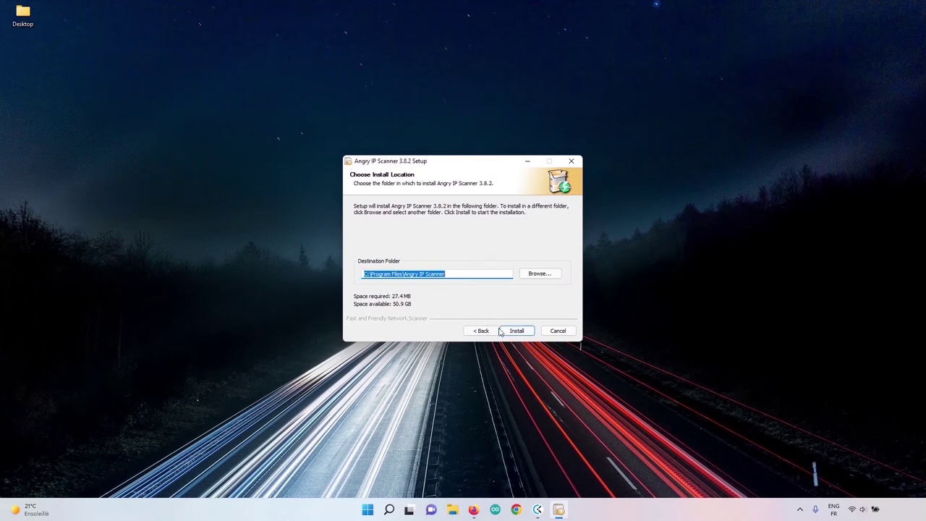
click(500, 332)
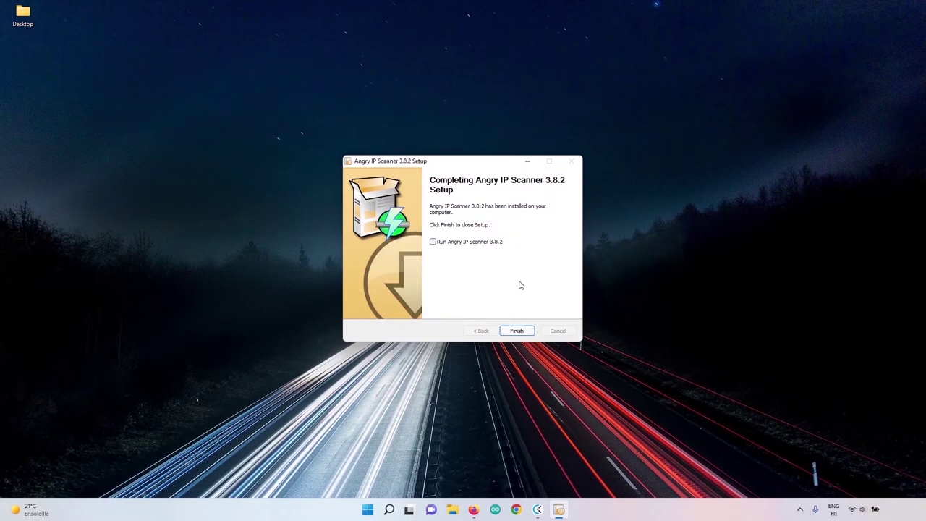
click(516, 331)
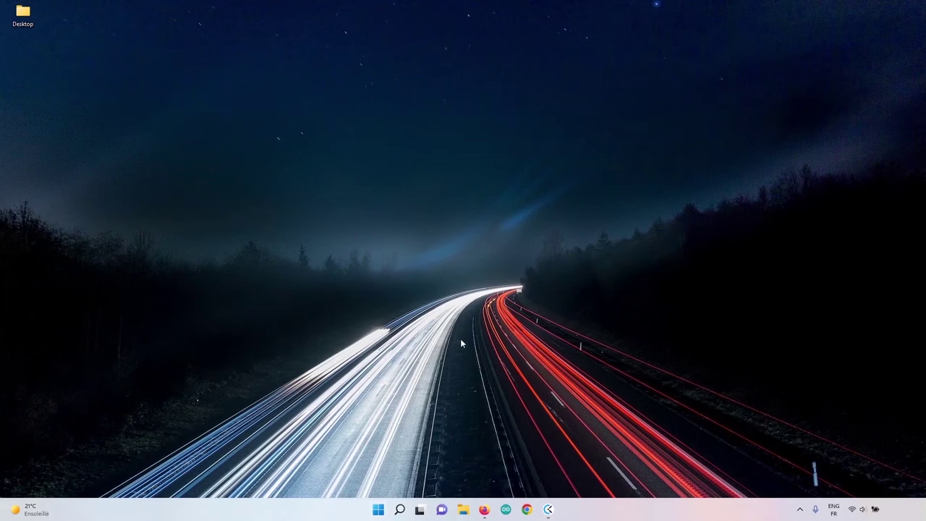
Launch Angry IP Scanner from the system search by typing 'angry'.
key(super)
text(angry)
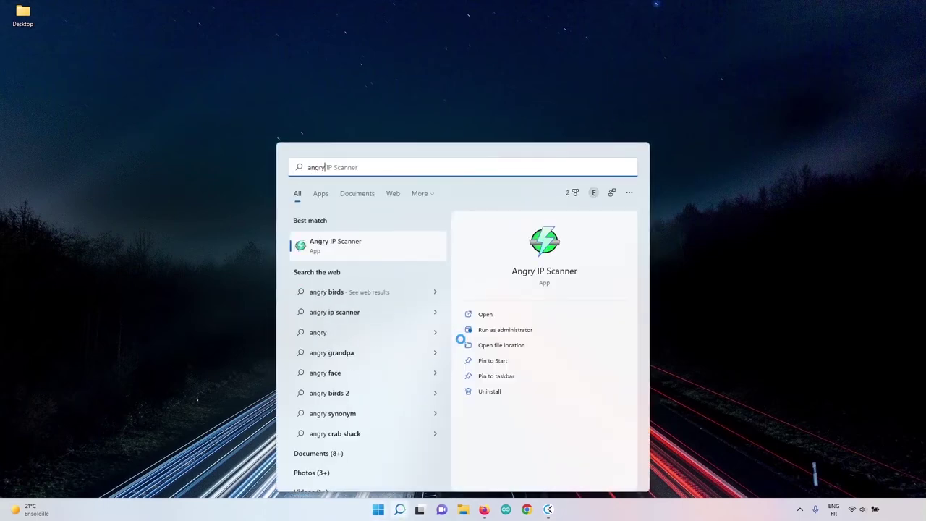
click(341, 246)
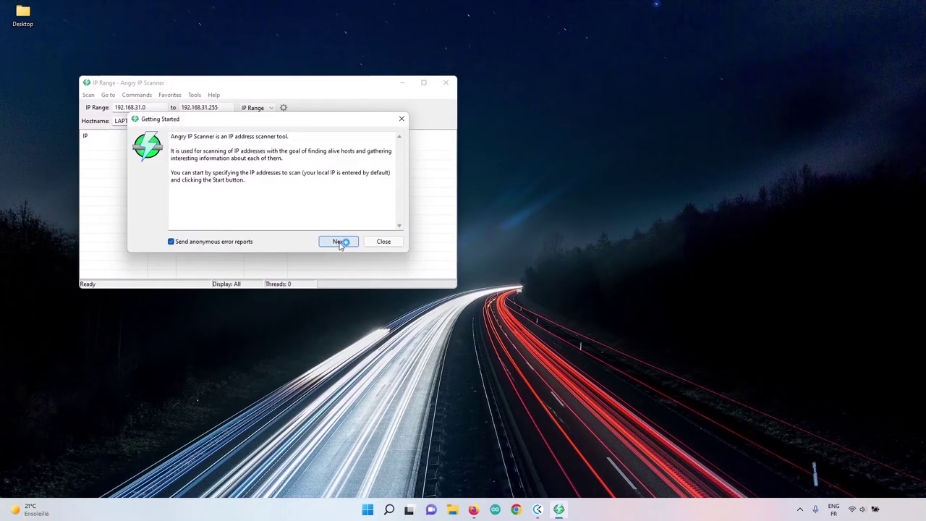
Page through and close the Getting Started tips, then move the scanner window toward the centre.
click(347, 245)
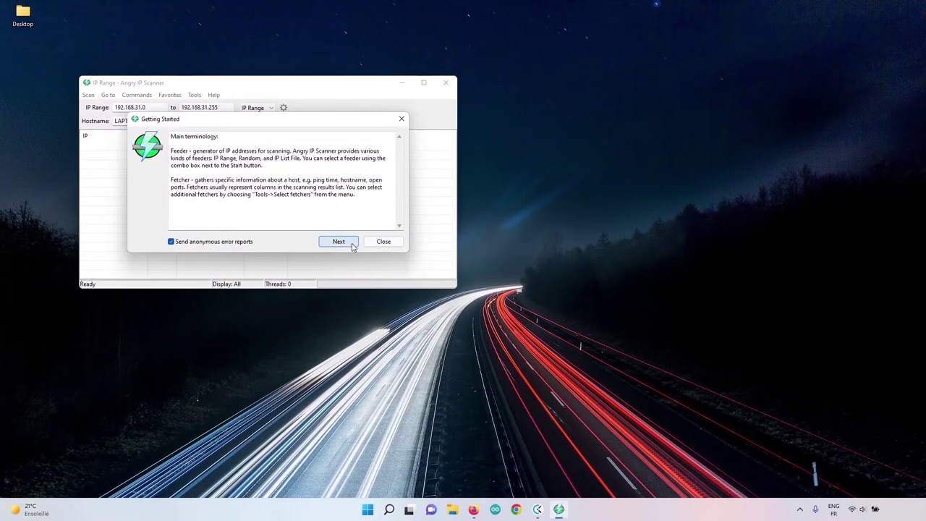
click(353, 245)
click(353, 245)
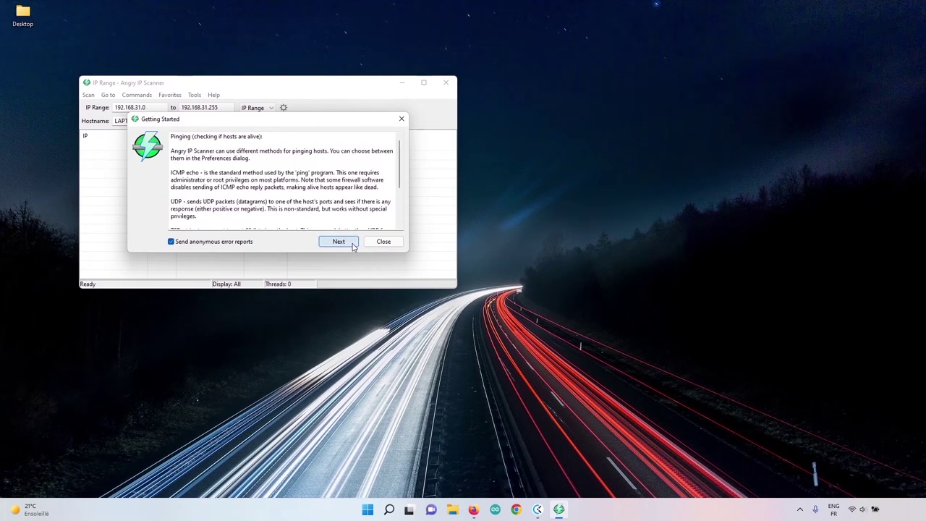
click(352, 246)
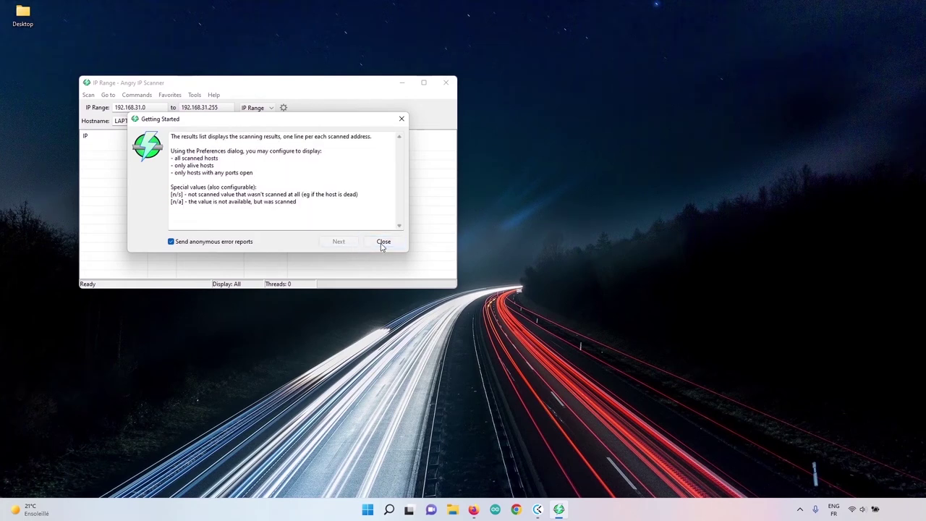
click(382, 244)
drag(299, 85, 379, 88)
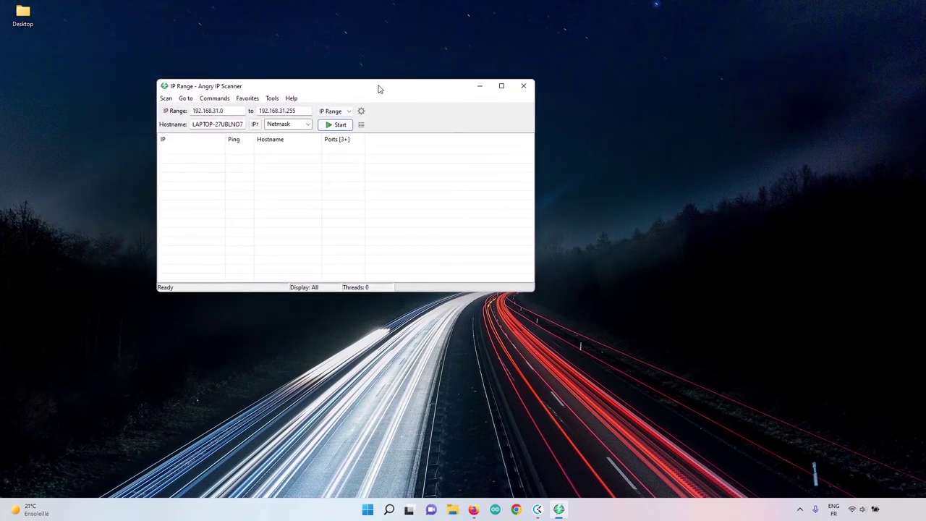
Enlarge the scanner window from its corner and briefly check the Wi-Fi quick settings.
drag(538, 294, 650, 319)
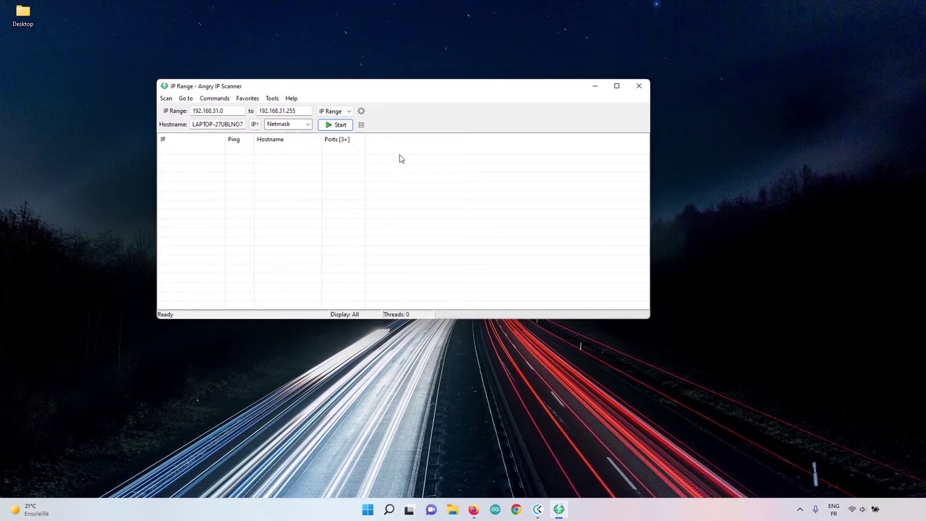
click(853, 511)
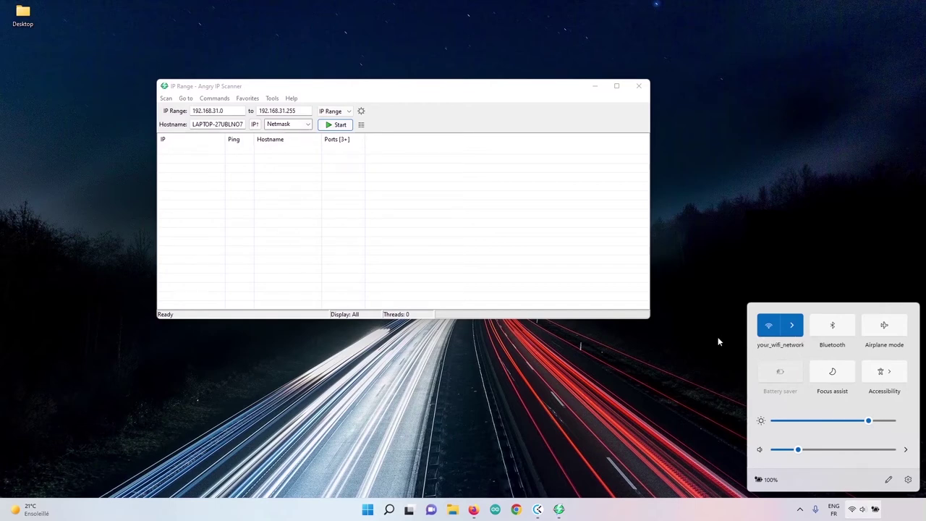
click(688, 339)
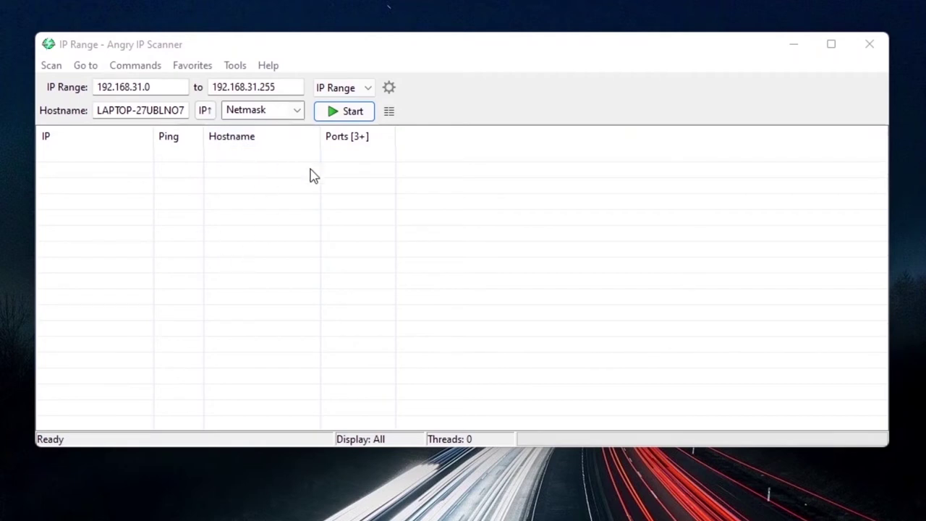
Add the MAC Vendor fetcher to the selected fetchers and confirm.
click(390, 113)
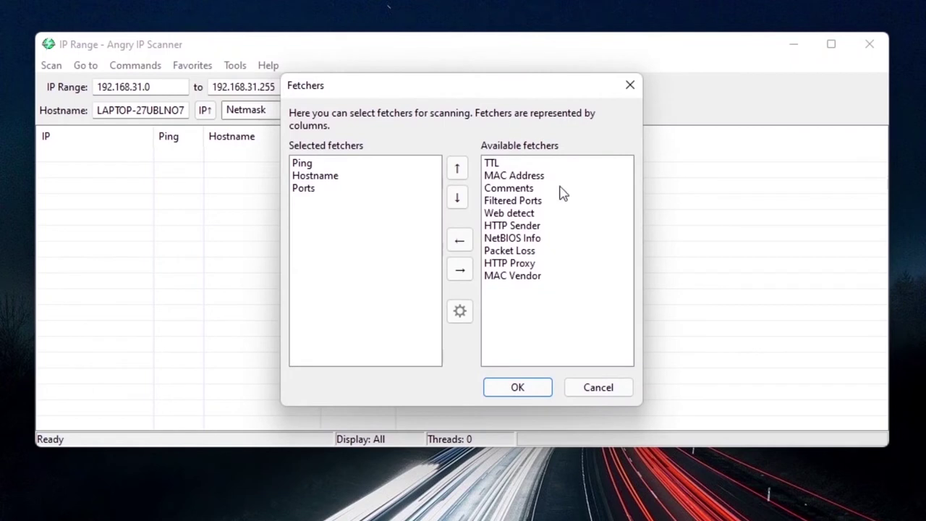
click(511, 282)
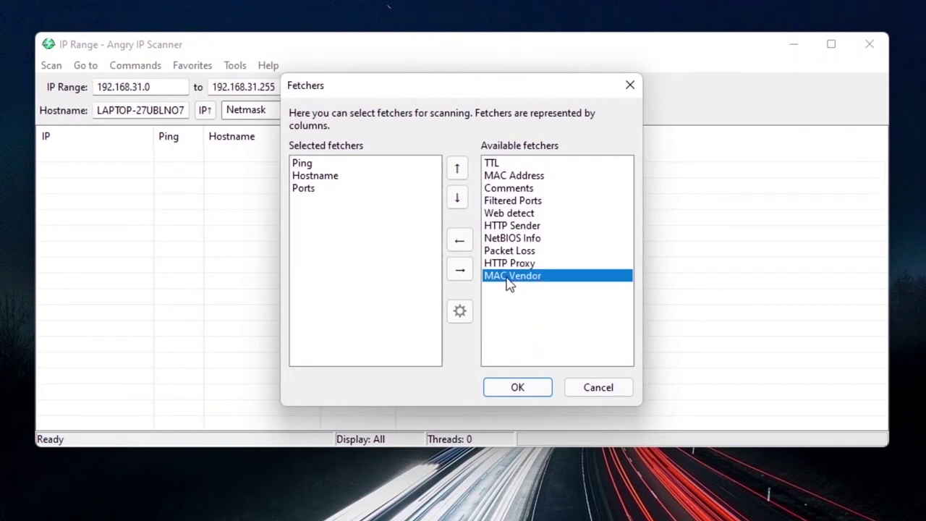
click(463, 245)
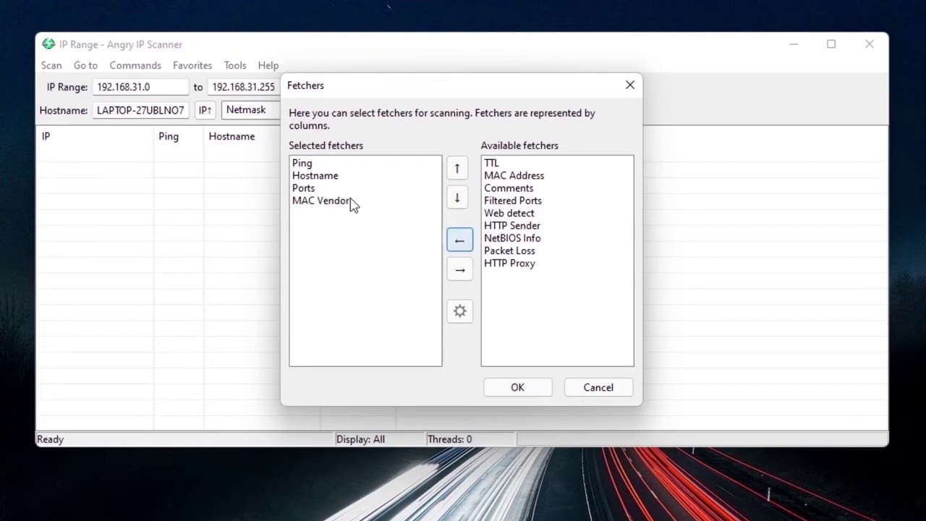
click(517, 388)
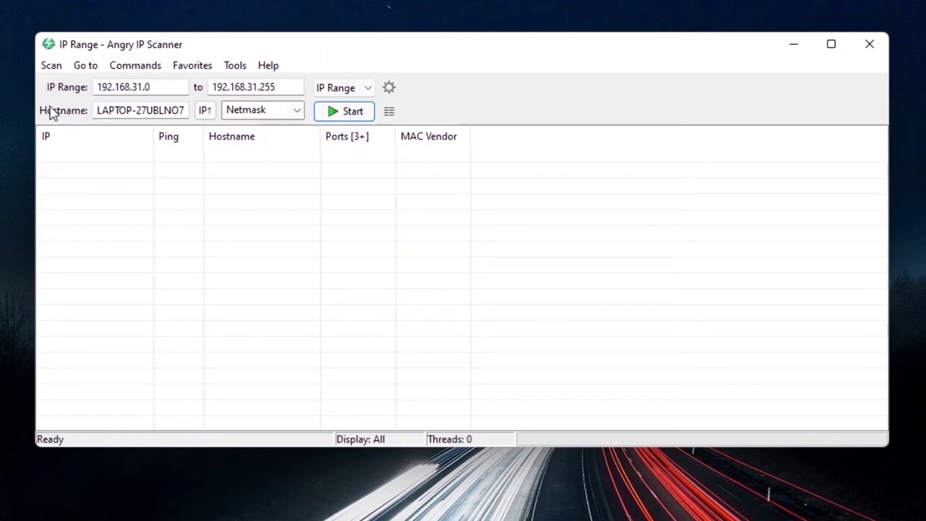
Show the IP↑ dropdown listing the network adapters and their addresses.
double_click(100, 112)
click(143, 110)
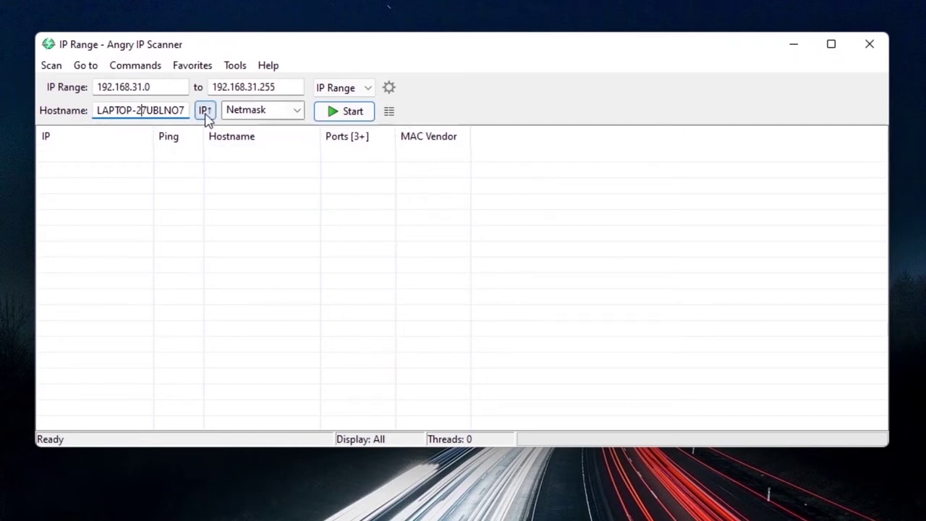
click(206, 115)
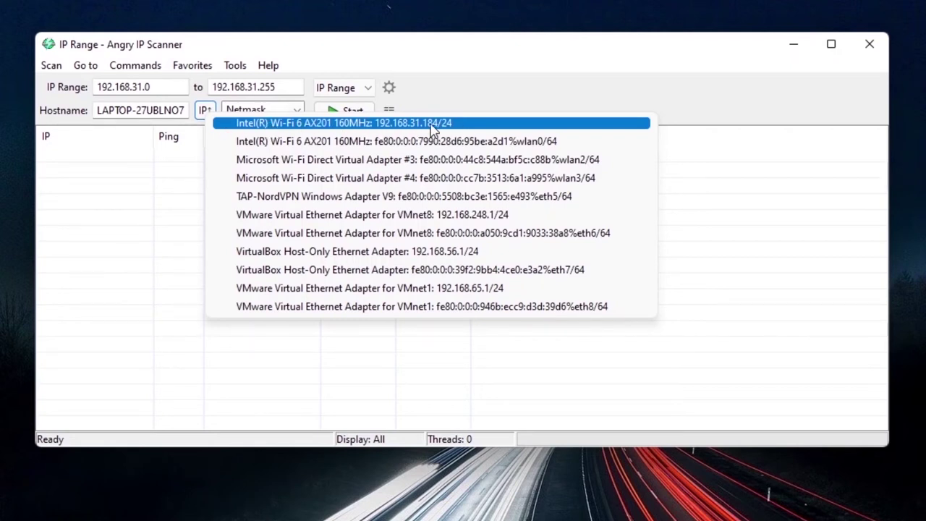
Pick the Intel Wi-Fi 6 AX201 adapter (192.168.31.184/24) and inspect the resulting range fields.
click(365, 124)
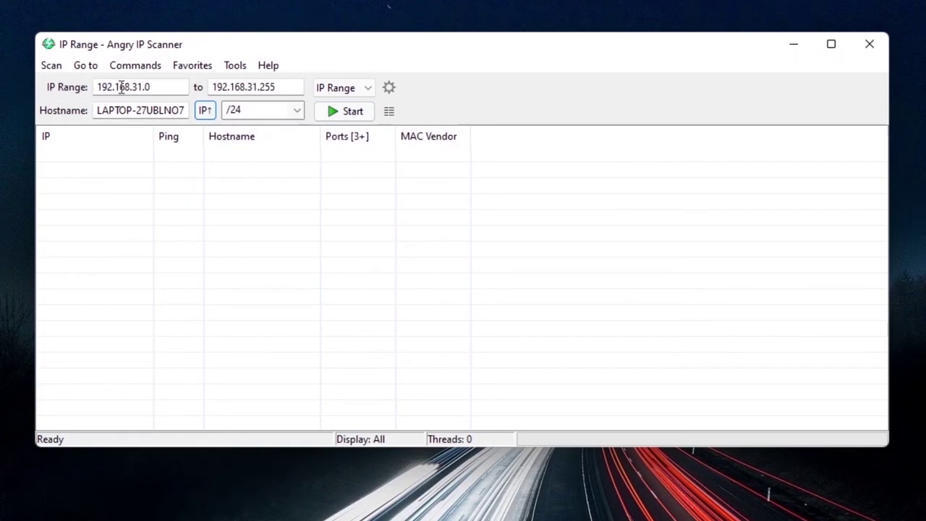
drag(98, 87, 108, 88)
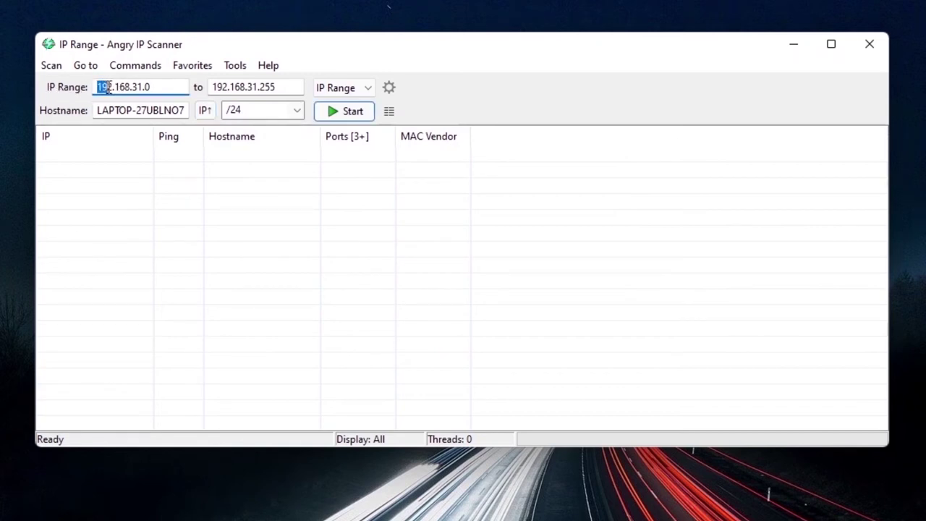
click(146, 87)
mouse_move(256, 87)
mouse_down()
mouse_move(224, 87)
mouse_move(271, 83)
mouse_up()
click(155, 87)
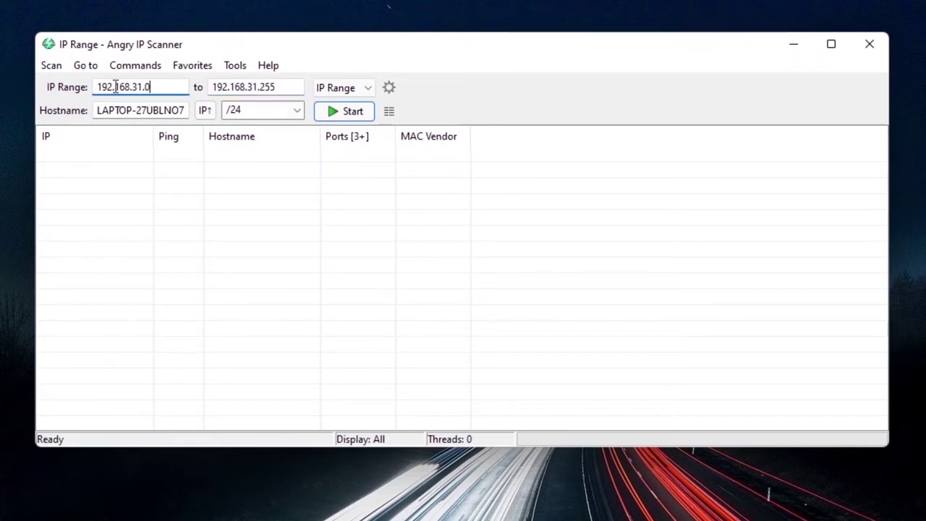
Set the scan range to 192.168.31.0 through 192.168.31.255, typing 255 as the end.
key(BackSpace)
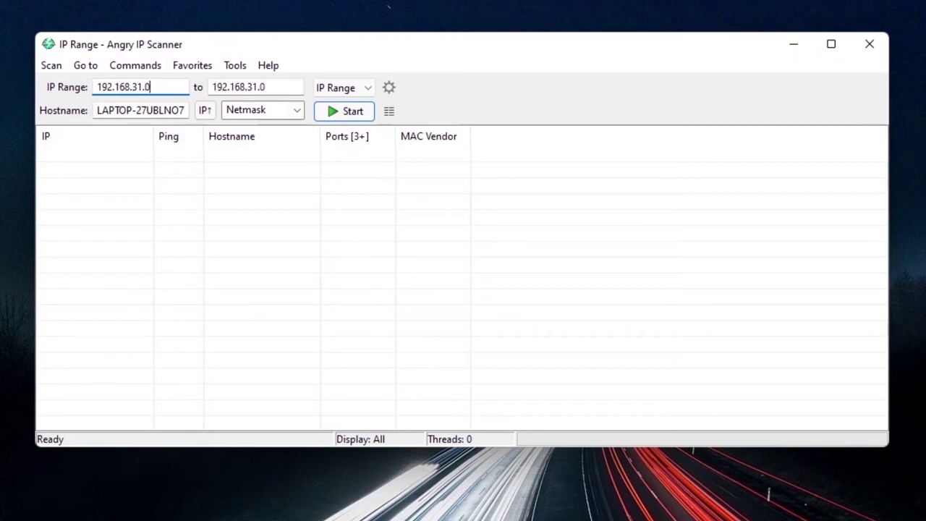
click(275, 88)
text(255)
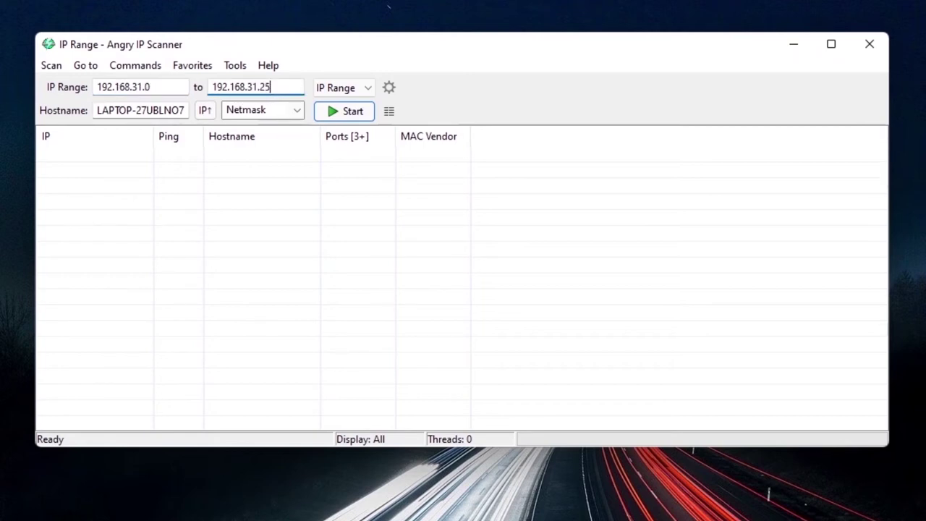
click(144, 87)
drag(144, 87, 98, 87)
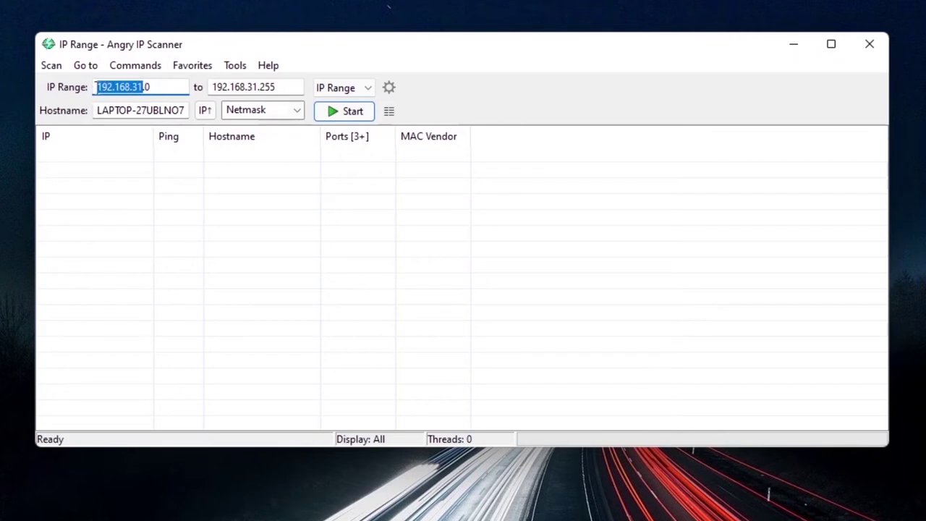
click(147, 87)
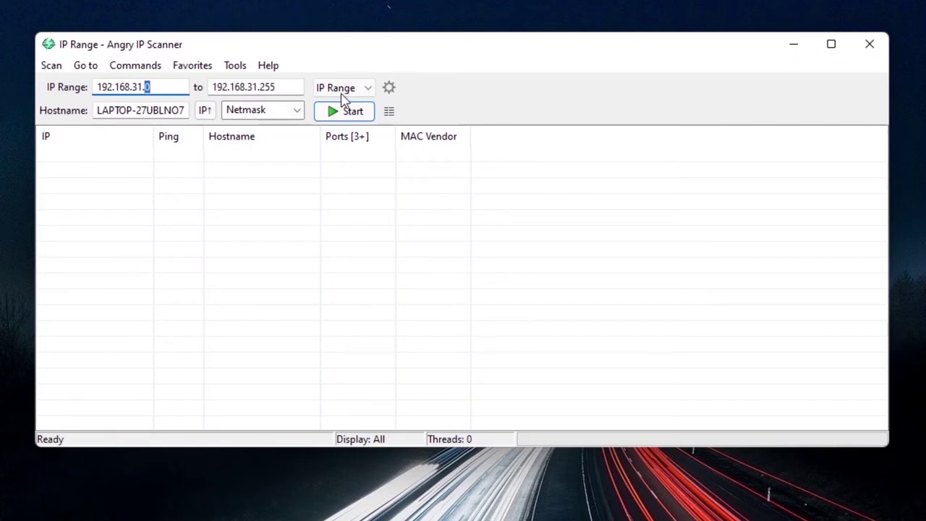
Review the start address and the 255 in the end address fields.
click(282, 87)
click(146, 87)
drag(179, 87, 101, 87)
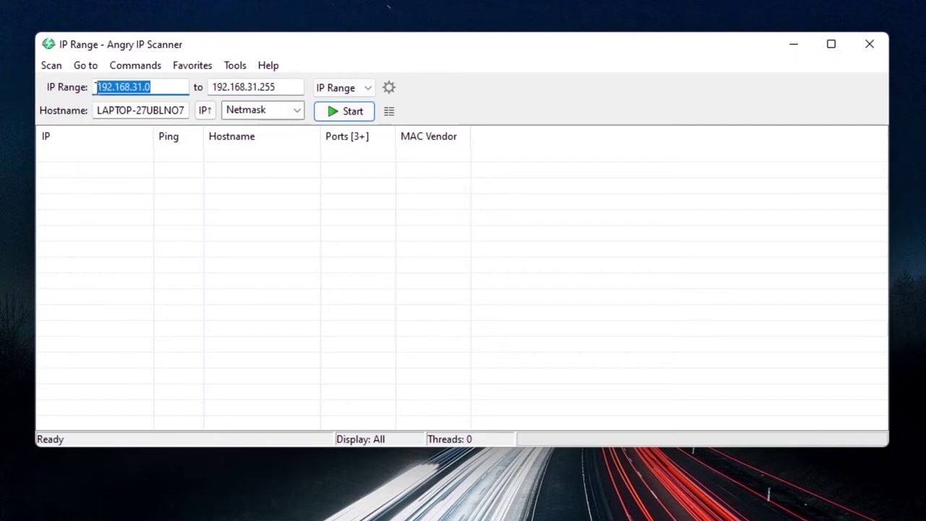
click(170, 86)
click(270, 86)
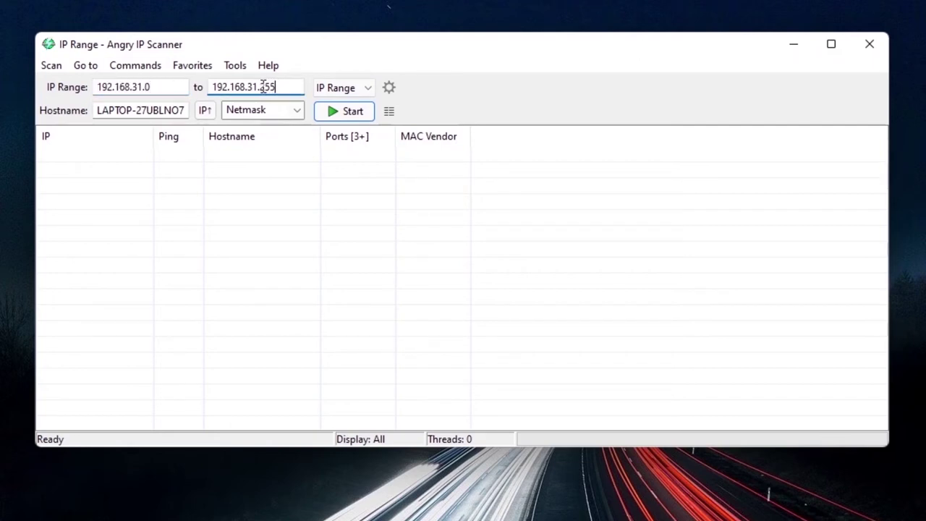
drag(263, 86, 279, 86)
click(281, 87)
click(157, 87)
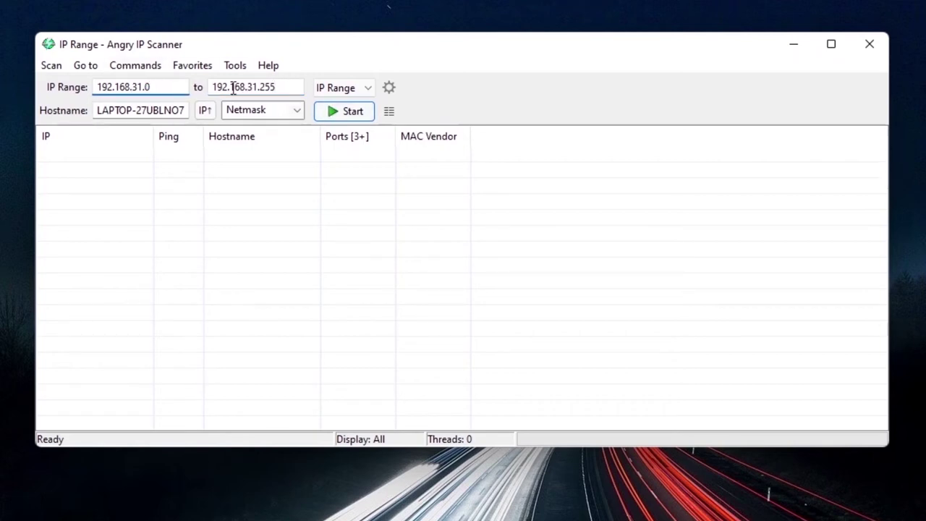
drag(259, 87, 278, 87)
click(282, 87)
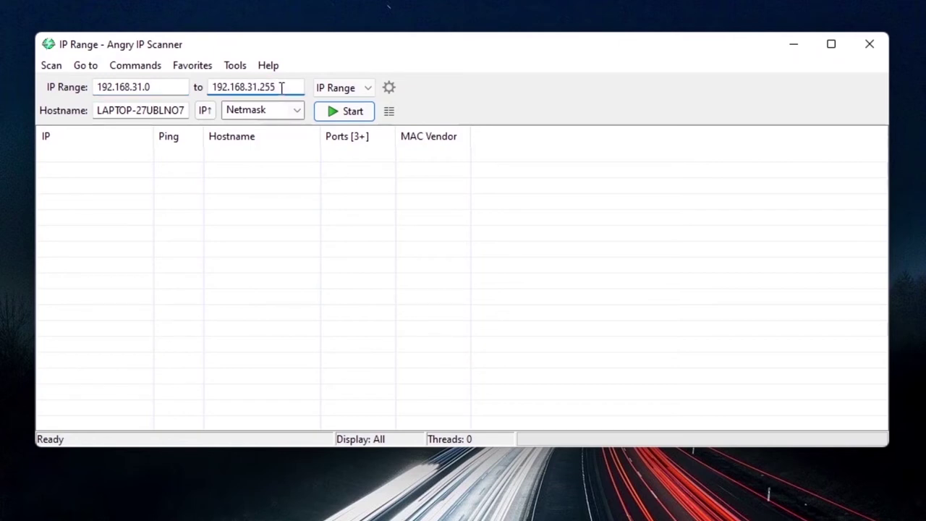
click(156, 87)
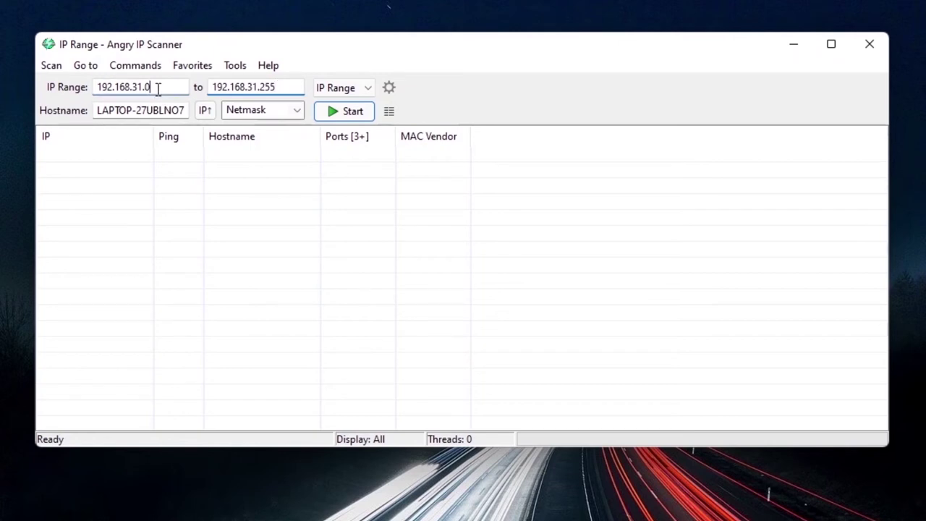
click(280, 87)
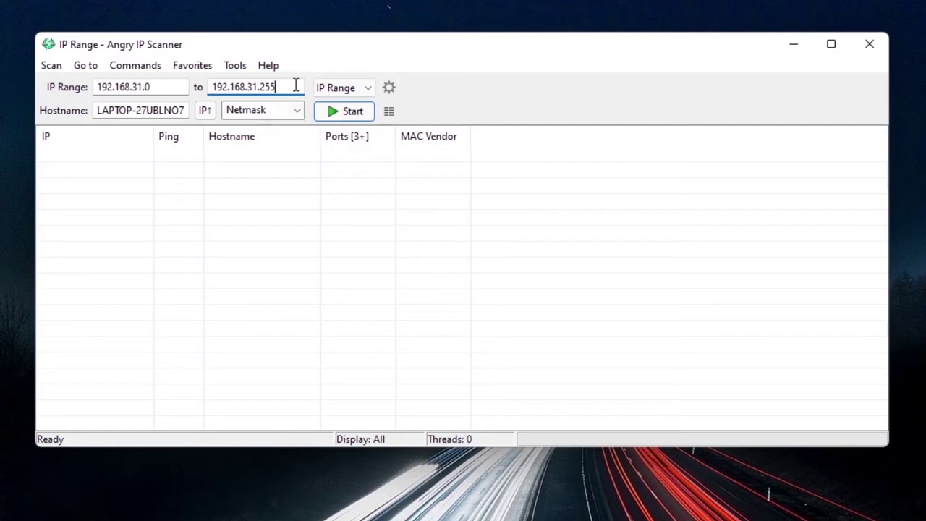
Scan 192.168.31.0–192.168.31.255, allowing firewall access; 3 of 254 hosts alive in 37.87 s.
click(342, 119)
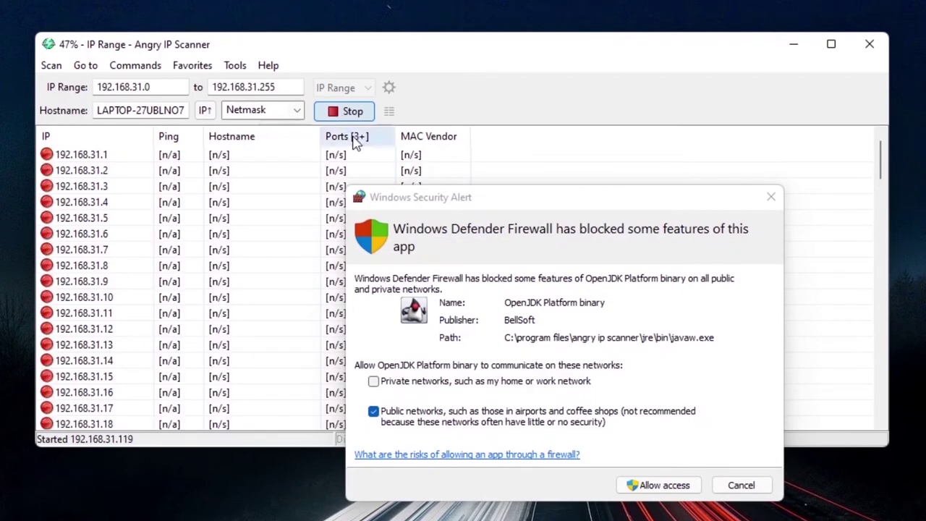
click(634, 486)
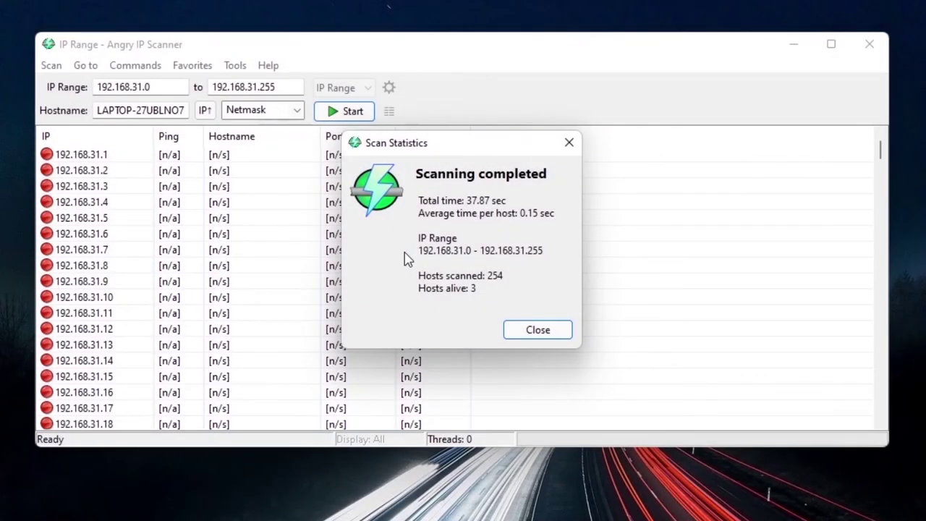
double_click(472, 202)
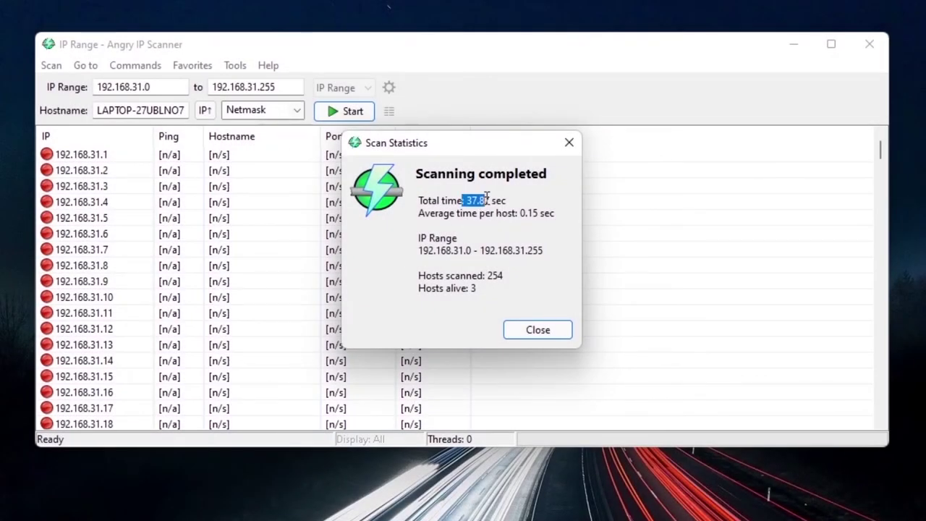
click(508, 204)
Sort the scan results by ping so live hosts come first, and widen the MAC Vendor column.
click(525, 337)
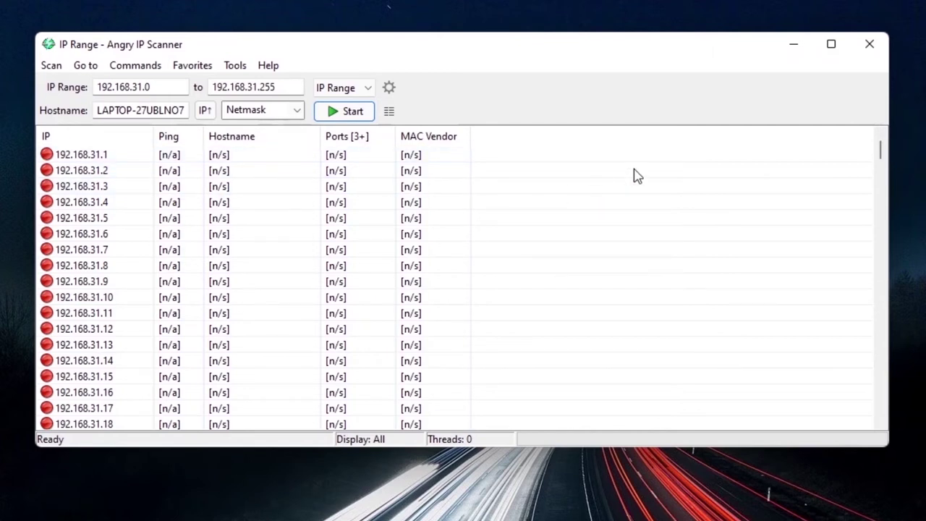
drag(881, 151, 877, 186)
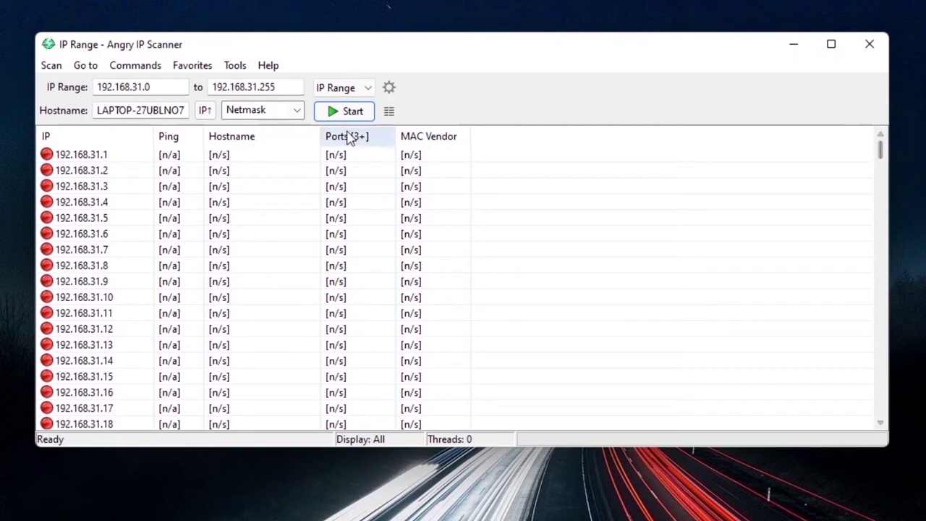
click(167, 137)
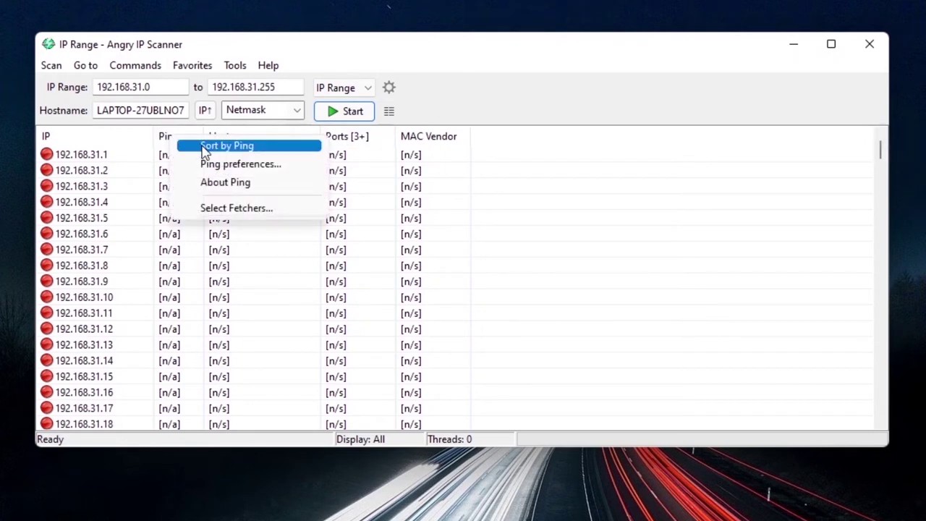
click(205, 147)
drag(471, 136, 534, 136)
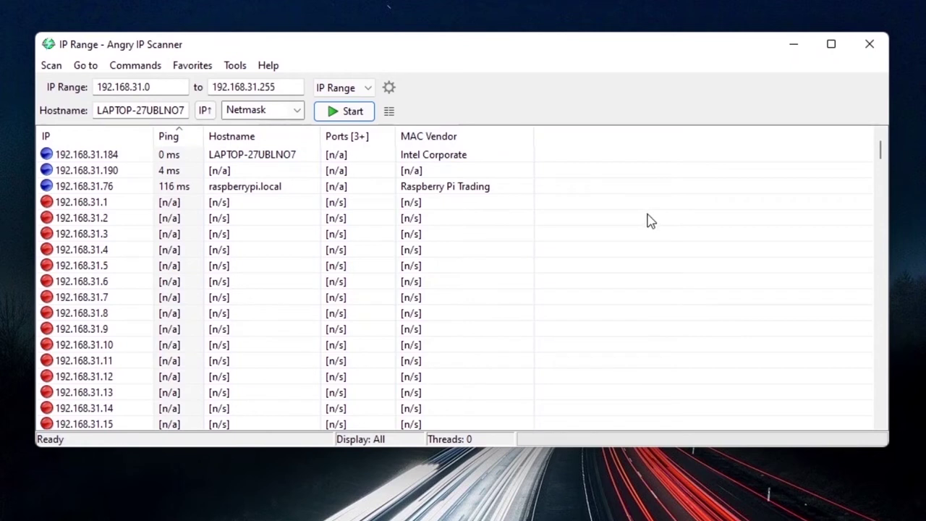
Select the Raspberry Pi row at 192.168.31.76 (raspberrypi.local, Raspberry Pi Trading).
click(270, 190)
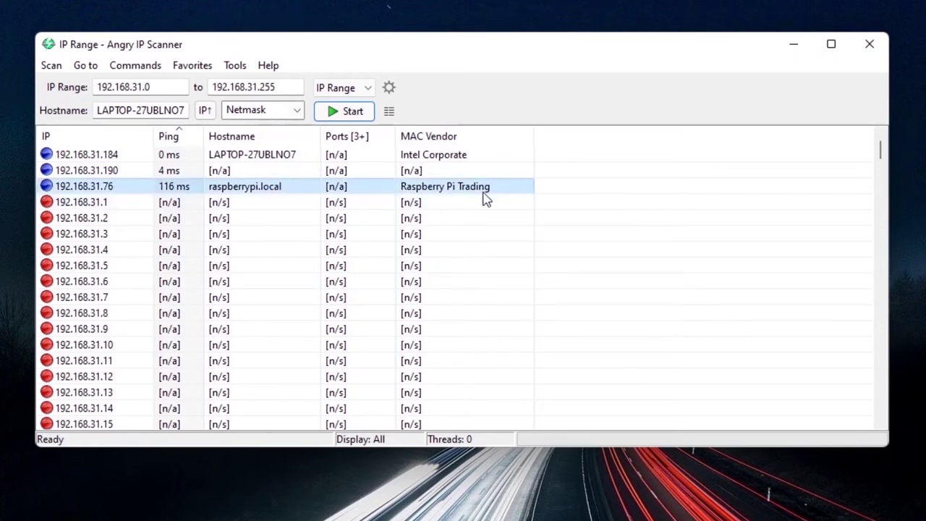
click(111, 158)
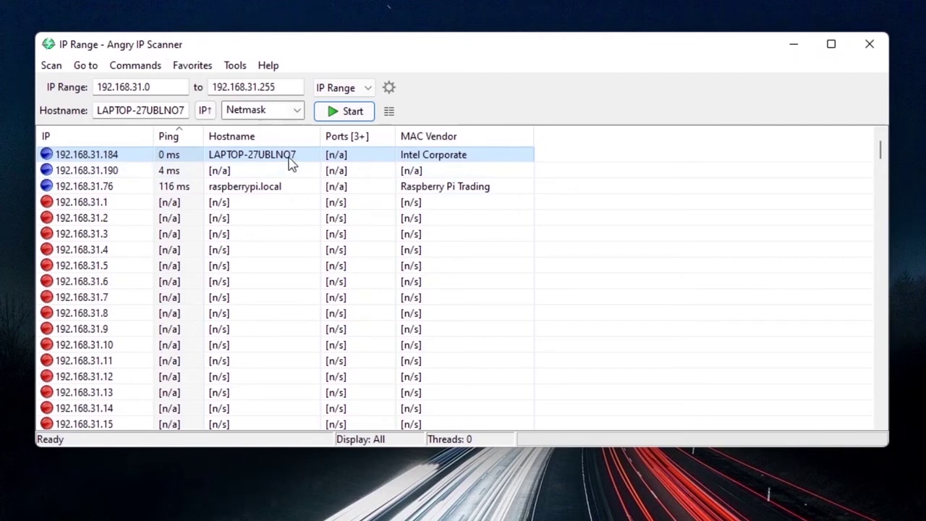
click(265, 172)
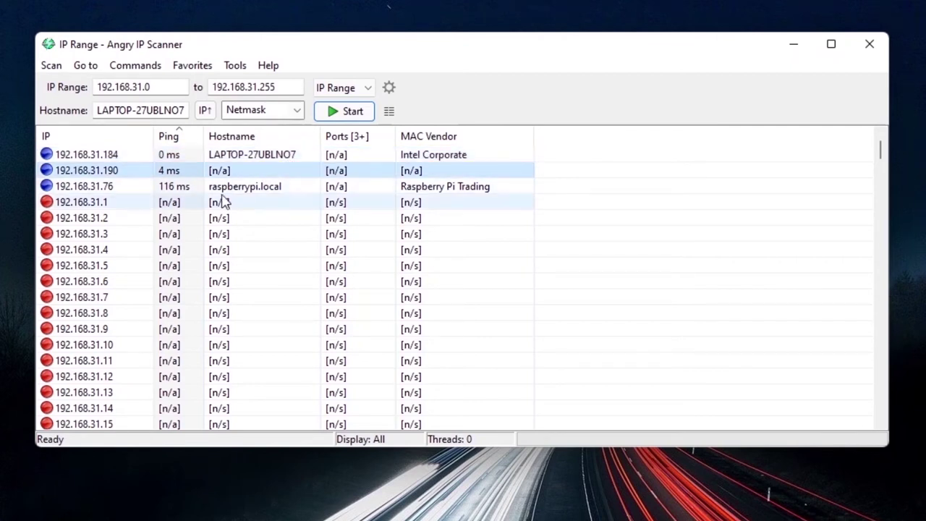
click(103, 190)
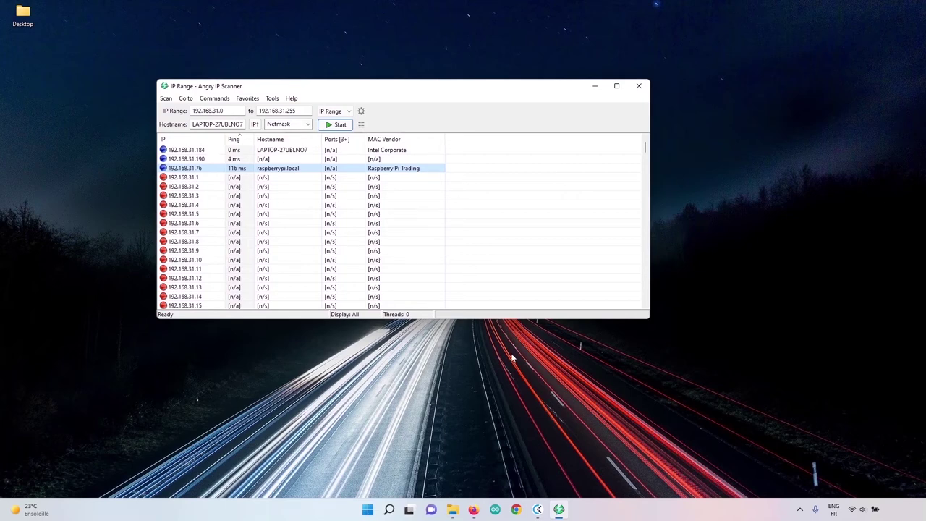
Browse File Explorer to the user's profile folder via OS (C:) and Users.
click(453, 509)
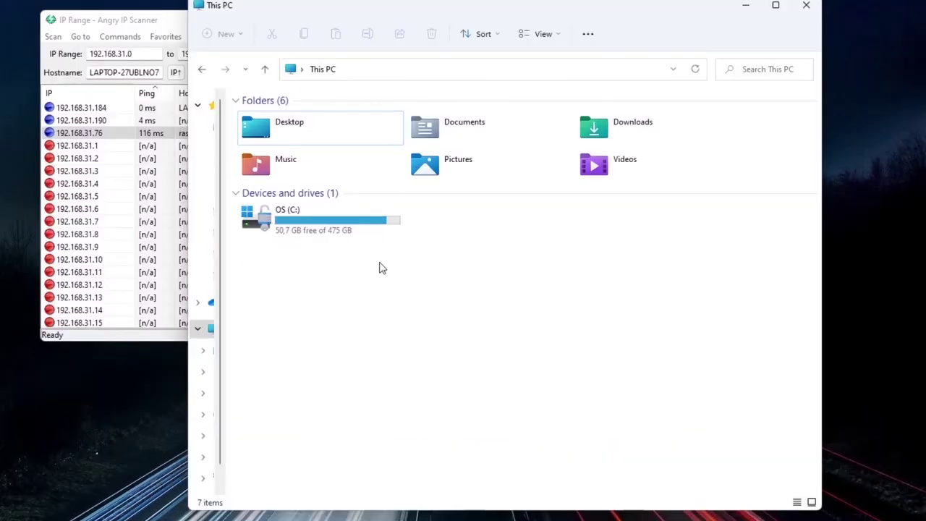
double_click(383, 240)
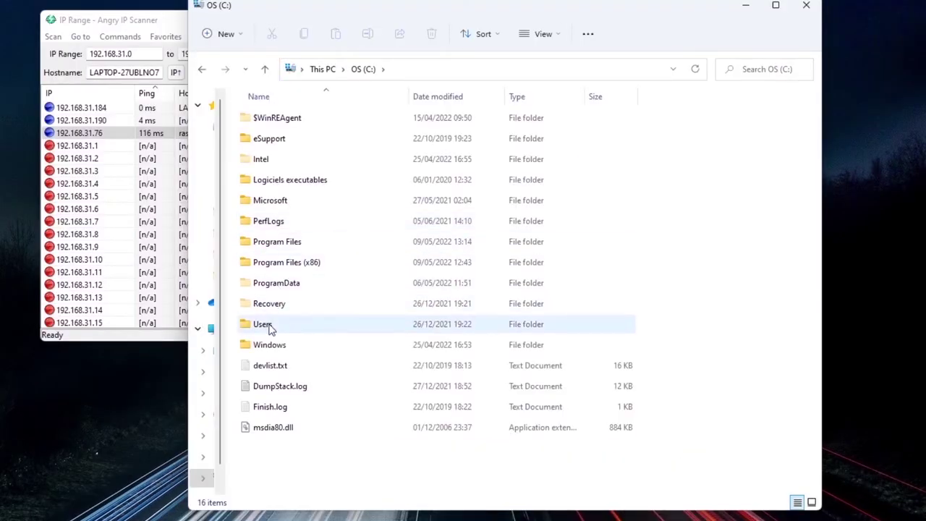
double_click(269, 324)
double_click(270, 142)
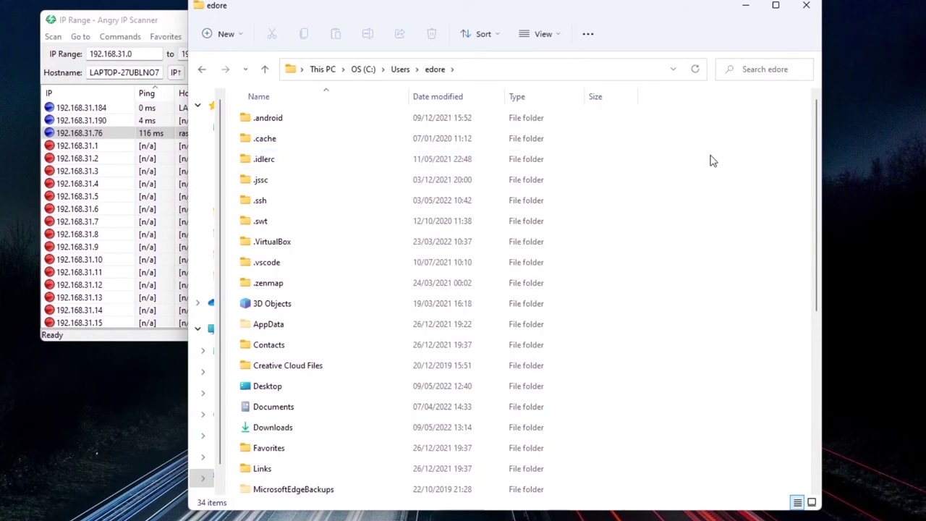
Check the folder view options and select the hidden .ssh folder.
click(263, 205)
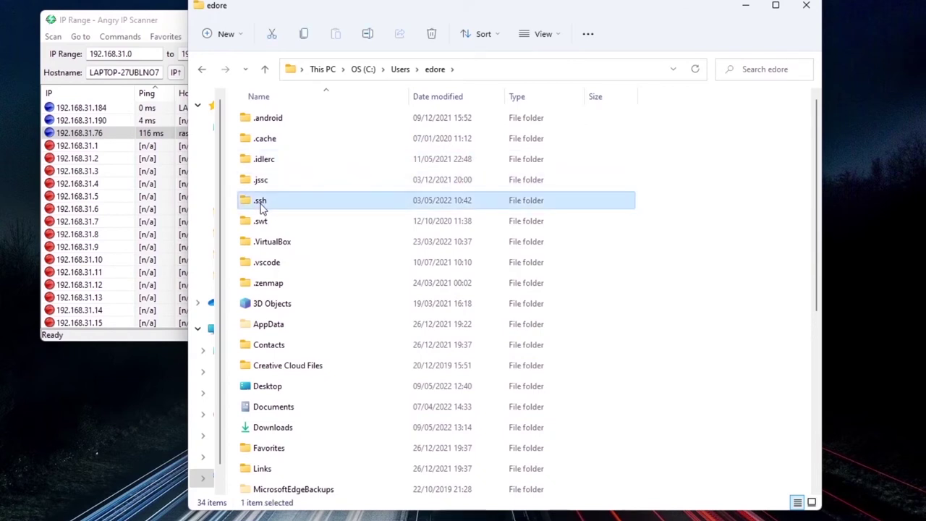
ctrl+click(264, 206)
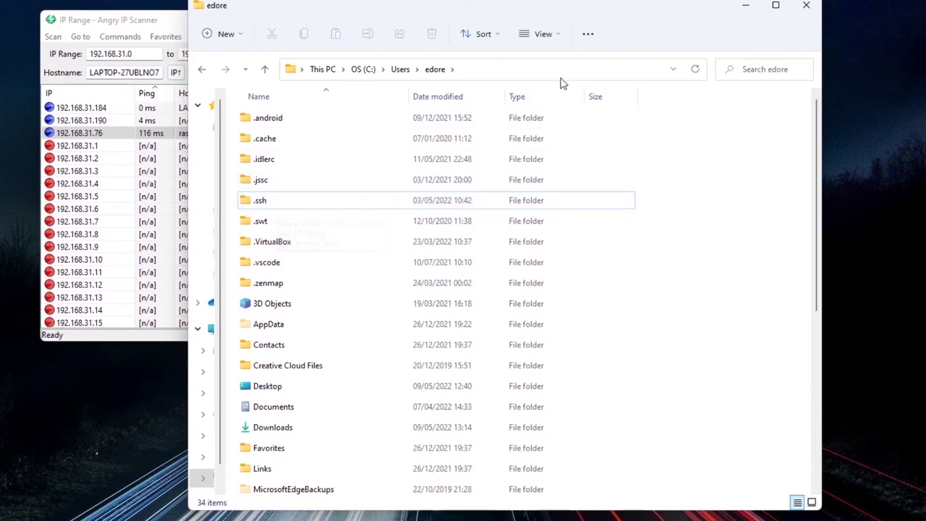
click(554, 37)
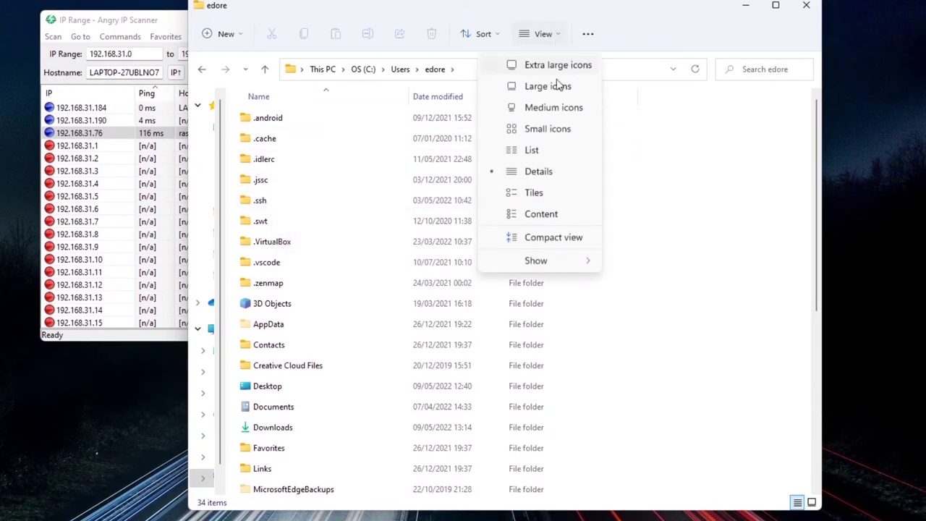
mouse_move(565, 262)
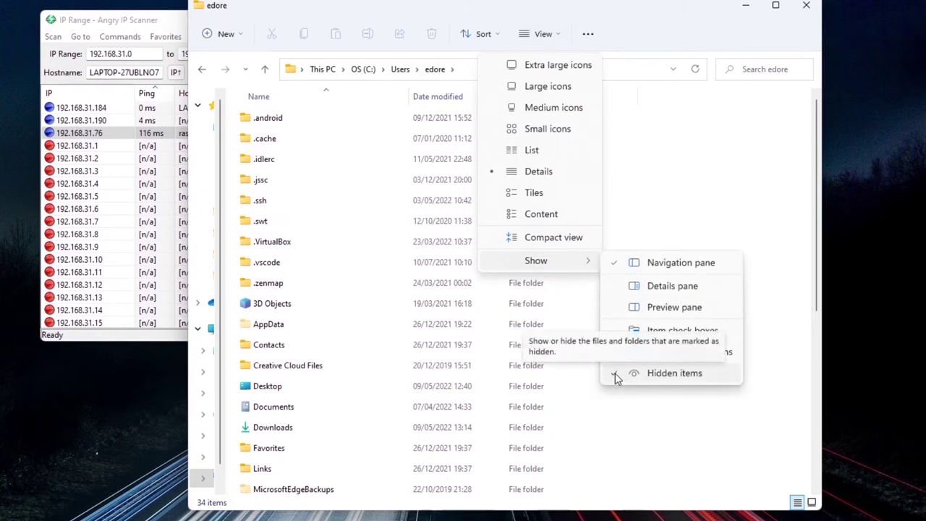
click(712, 202)
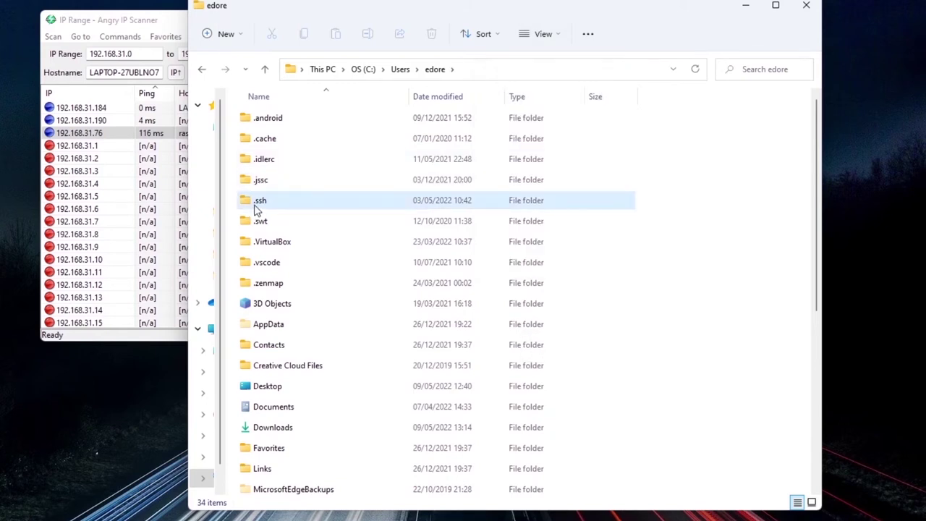
click(265, 205)
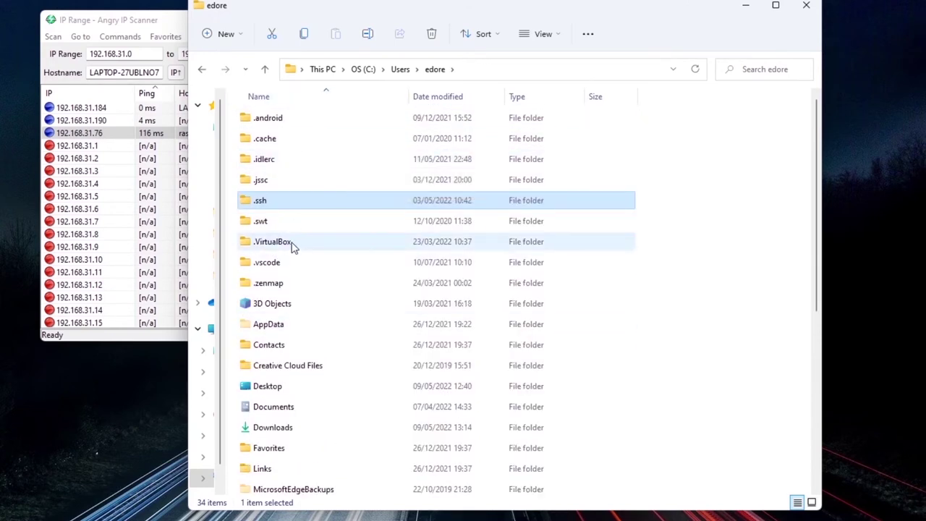
mouse_move(272, 210)
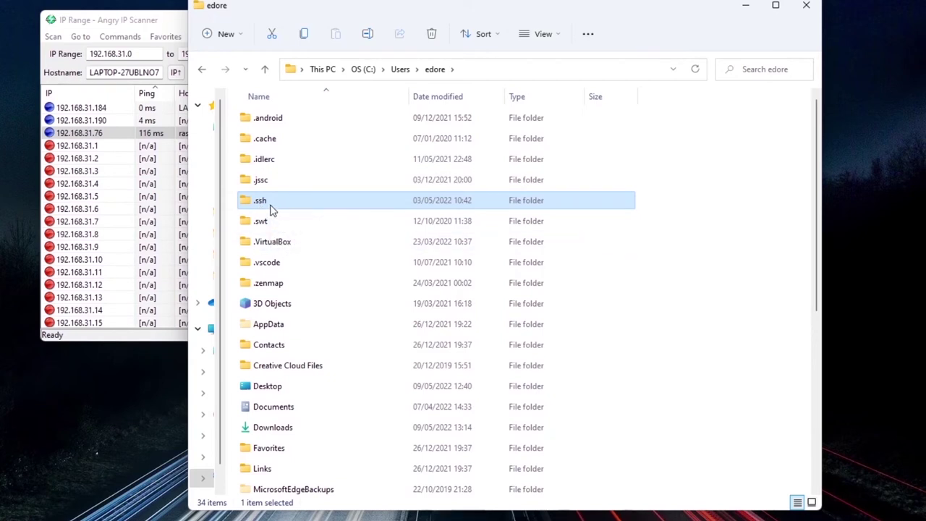
Delete the known_hosts file inside .ssh and close File Explorer.
double_click(272, 208)
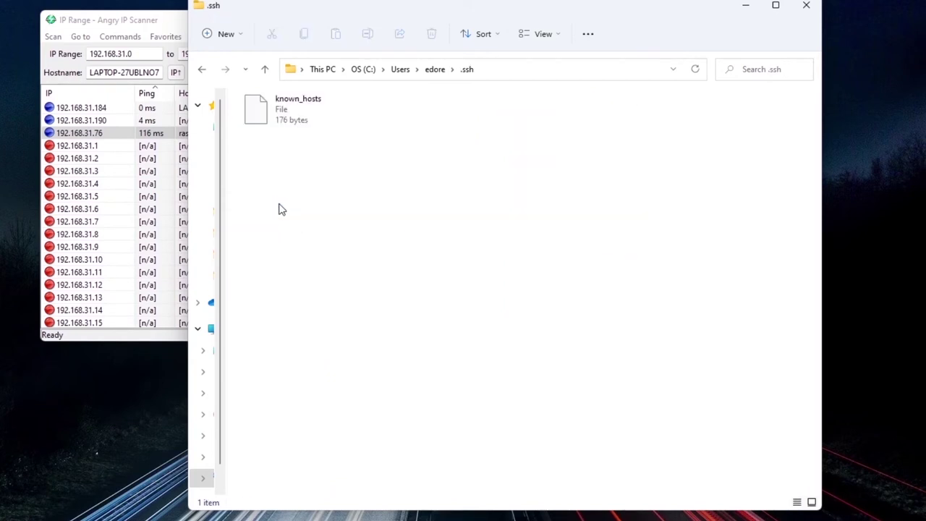
click(289, 115)
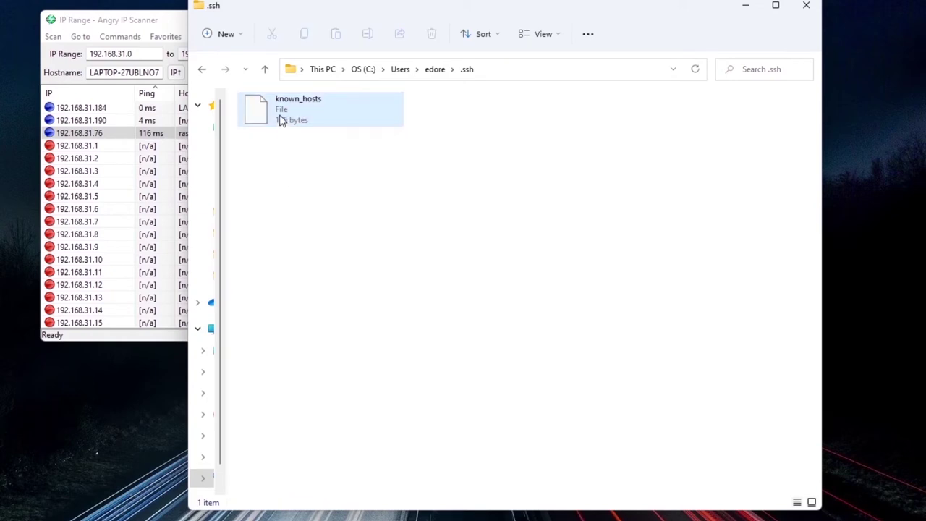
key(Delete)
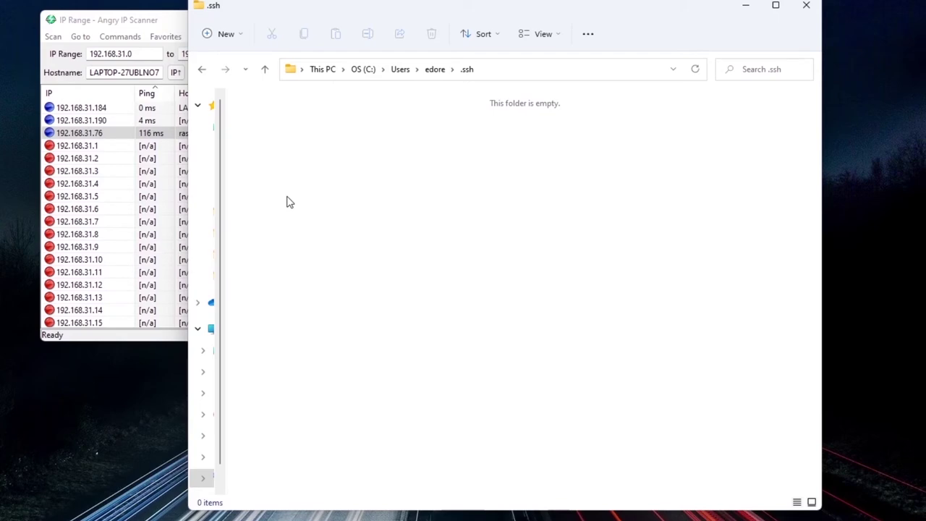
click(816, 11)
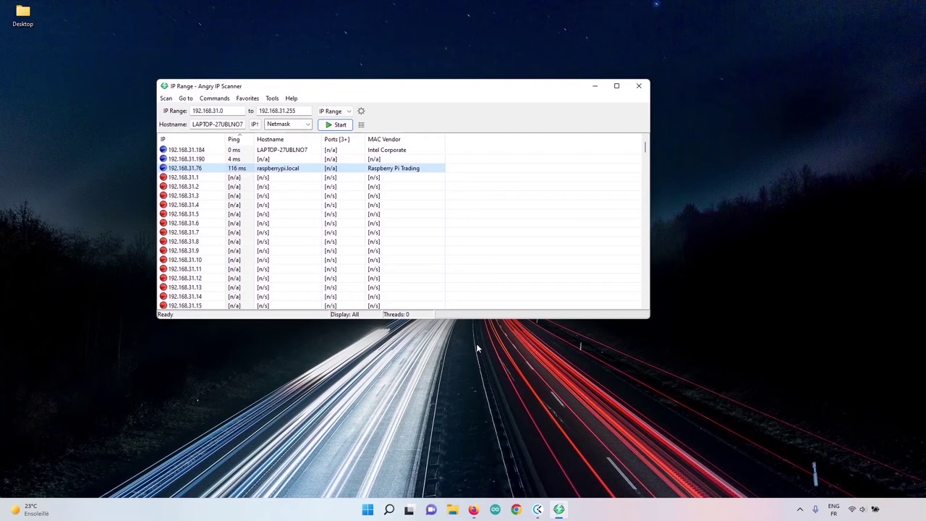
Launch Command Prompt from a cmd search, move it right of the scan list, and enlarge its text.
click(363, 513)
text(cmd)
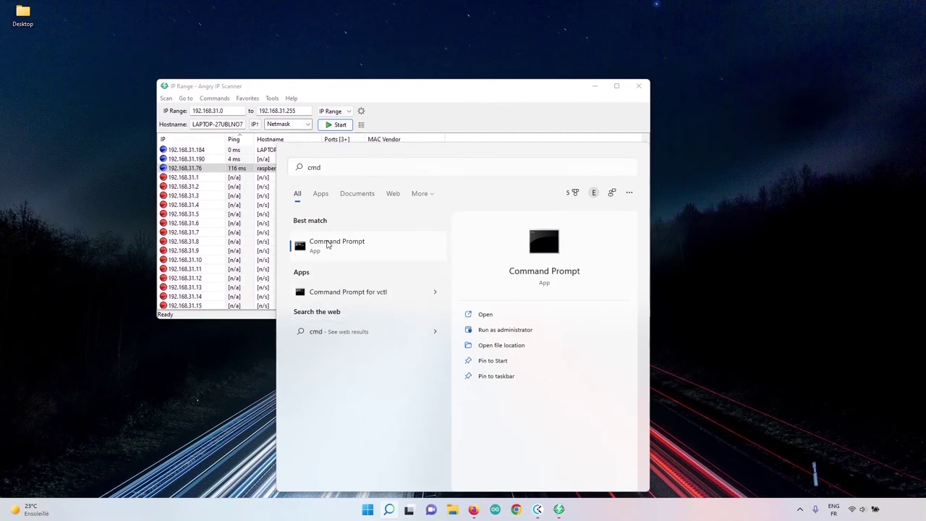
click(330, 245)
drag(275, 111, 439, 119)
click(496, 195)
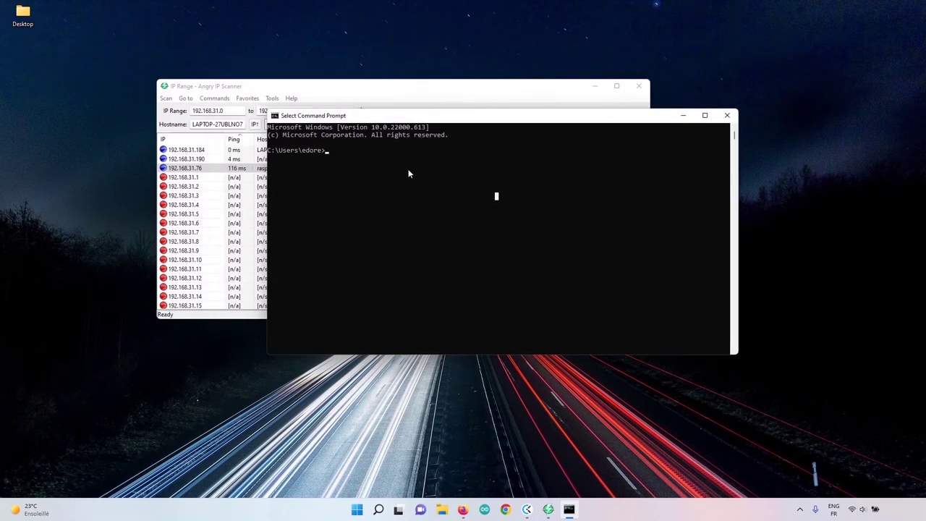
ctrl+scroll(408, 174, up, 4)
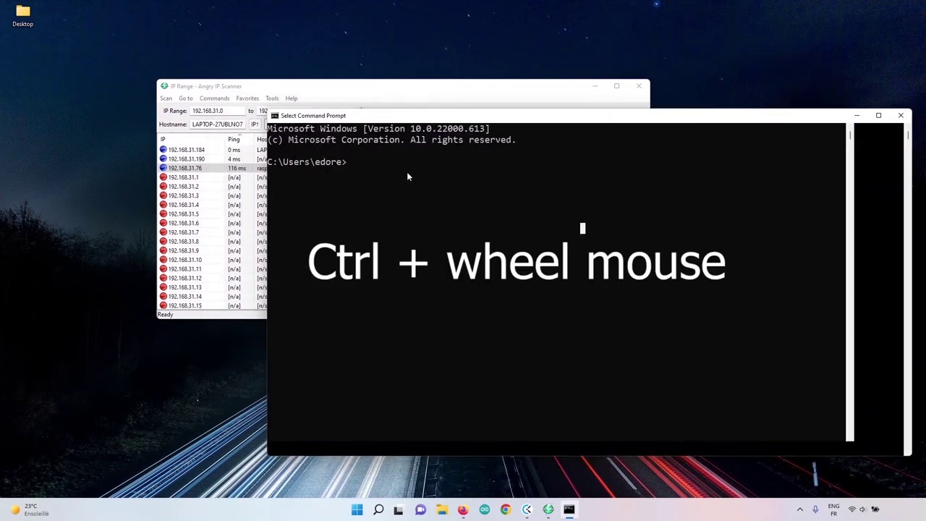
Enlarge the console font further and resize the window to fill most of the screen.
ctrl+scroll(407, 176, up, 2)
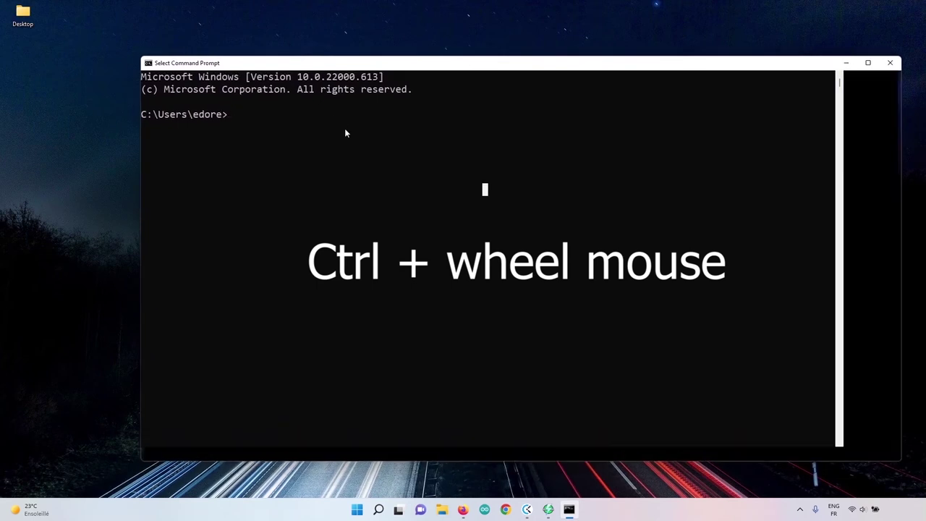
drag(396, 63, 346, 56)
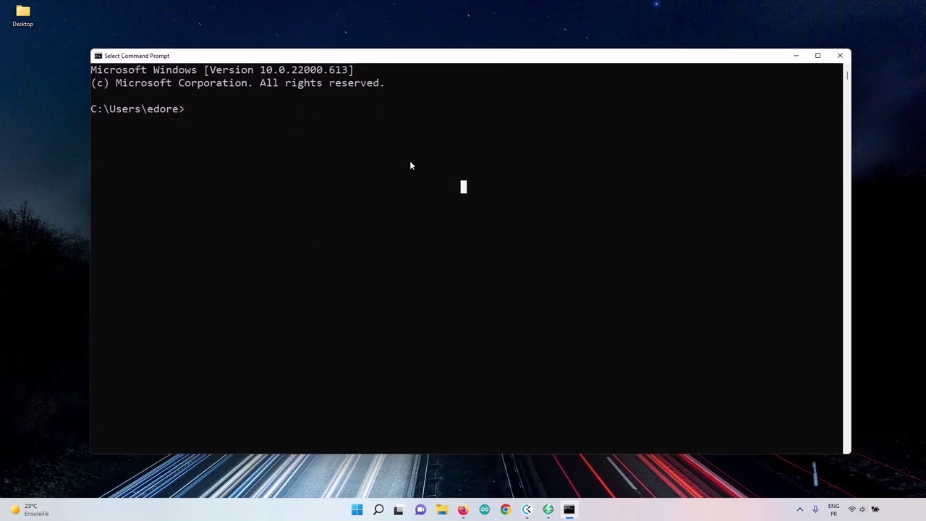
ctrl+scroll(413, 155, up, 1)
drag(393, 54, 349, 34)
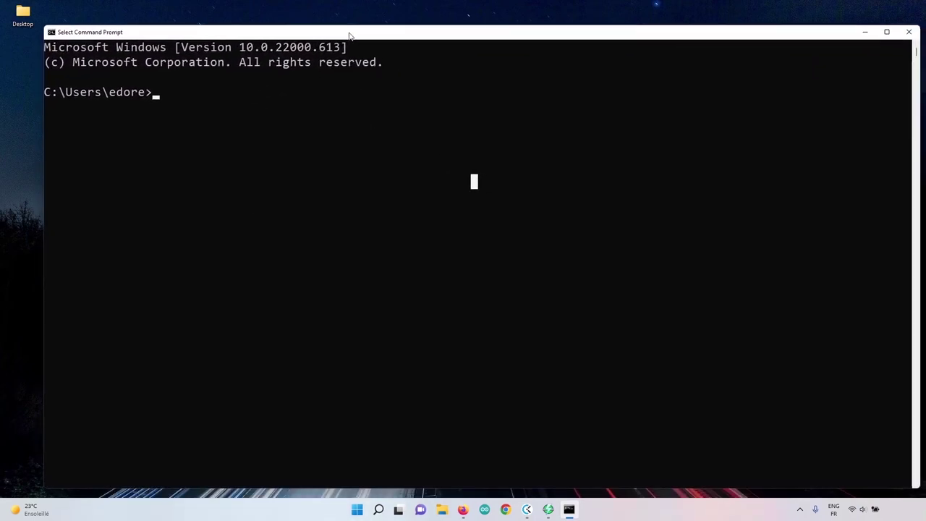
drag(918, 489, 740, 394)
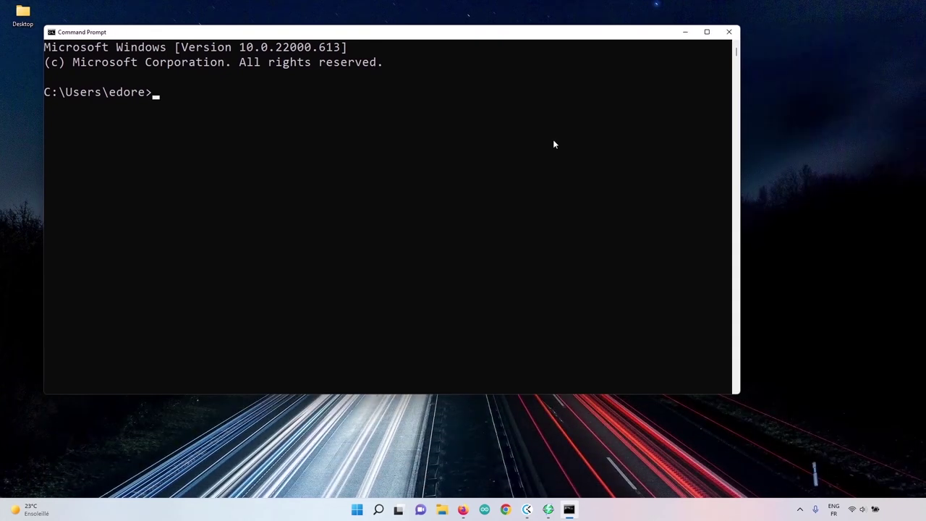
drag(454, 37, 545, 83)
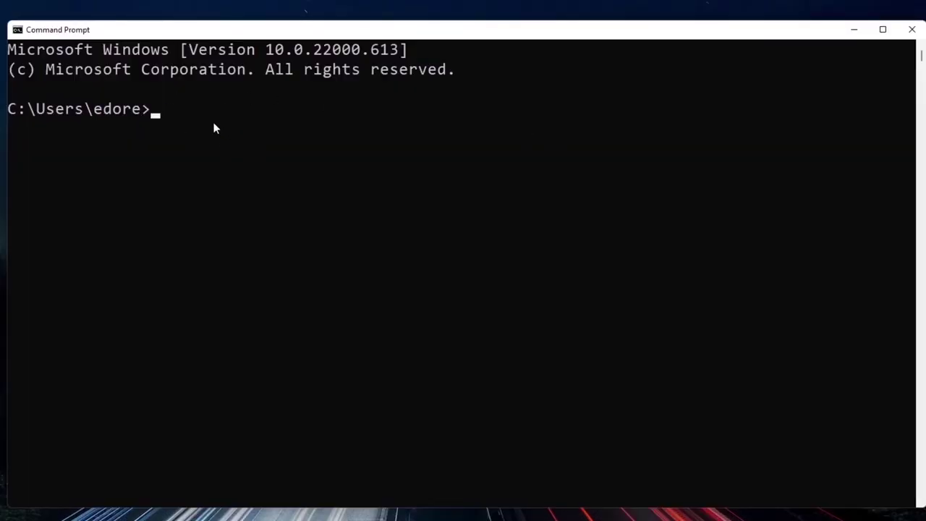
Run ssh to print its usage help, inspect the output, then bring Firefox's putty results forward.
text(ssh)
key(Return)
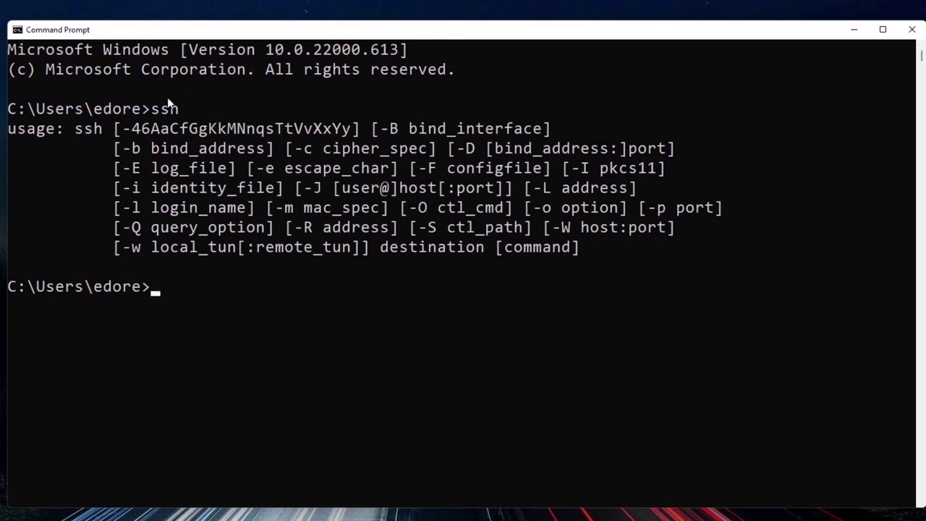
drag(10, 129, 103, 133)
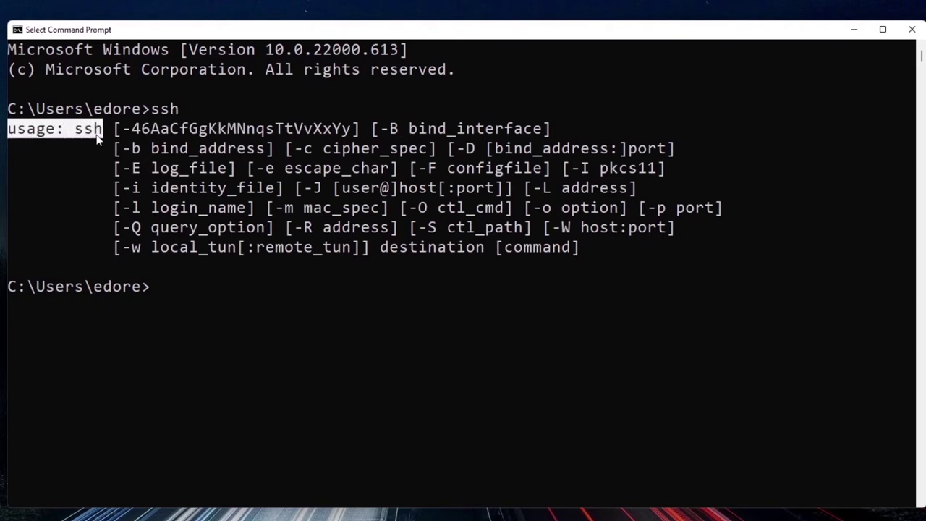
click(116, 130)
drag(610, 249, 10, 136)
click(10, 136)
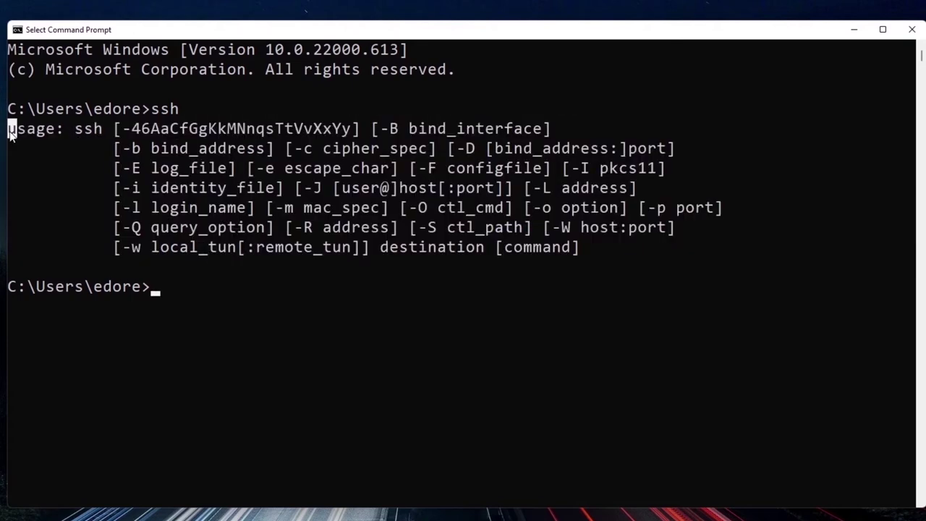
drag(76, 131, 102, 133)
click(97, 131)
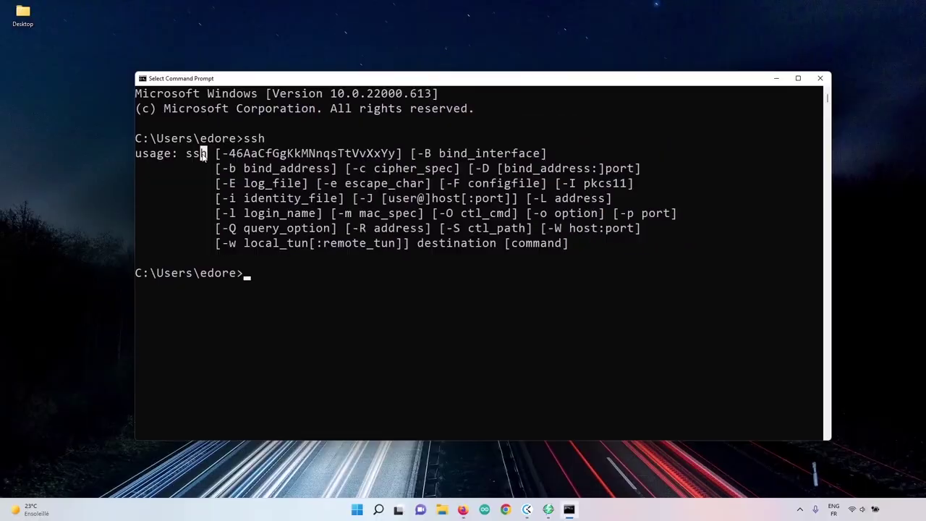
click(146, 130)
click(467, 512)
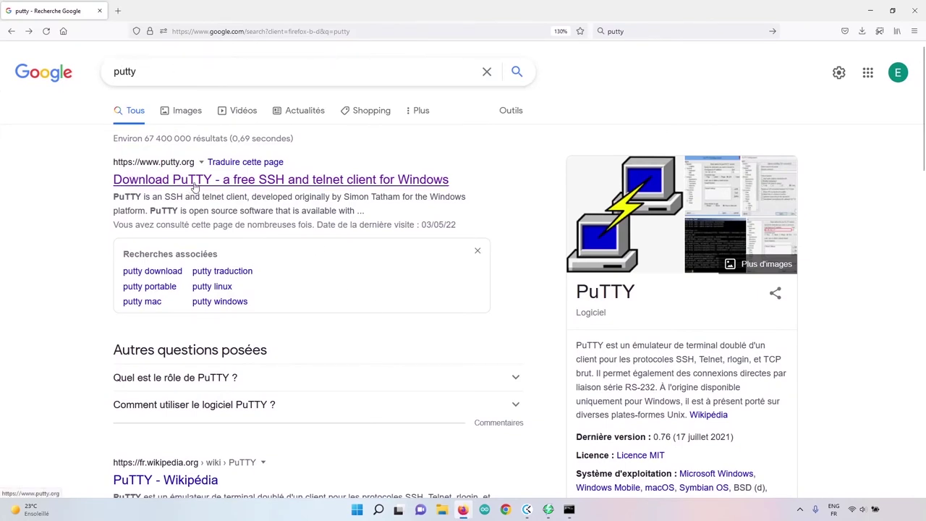
Open the PuTTY 0.76 download page from putty.org, then minimize Firefox.
click(267, 187)
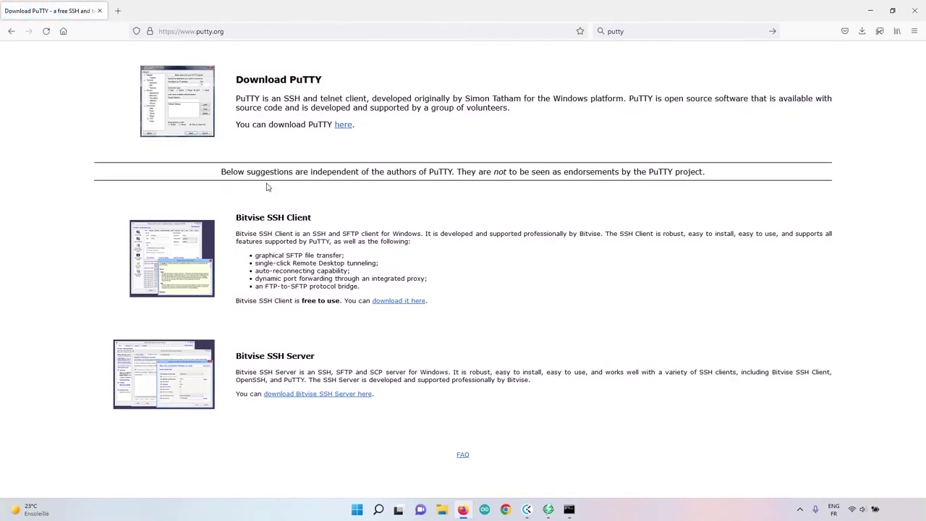
click(344, 126)
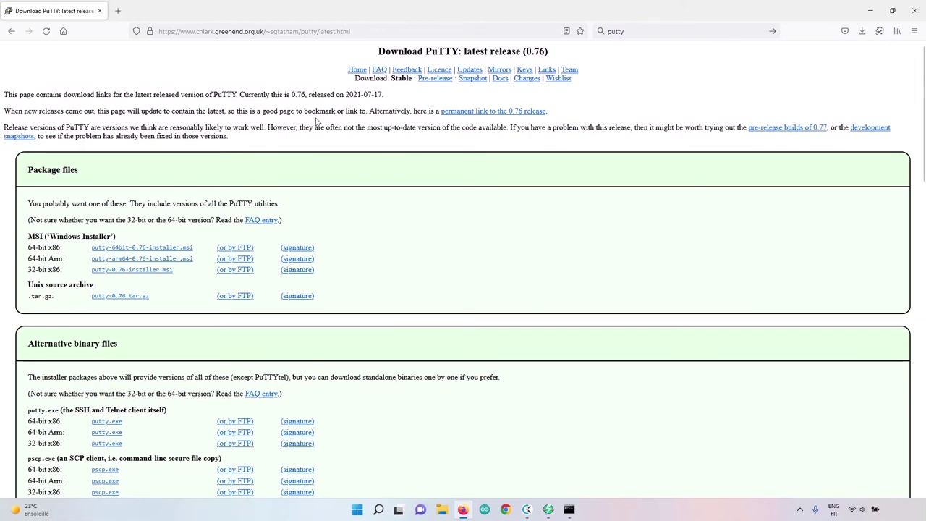
click(871, 10)
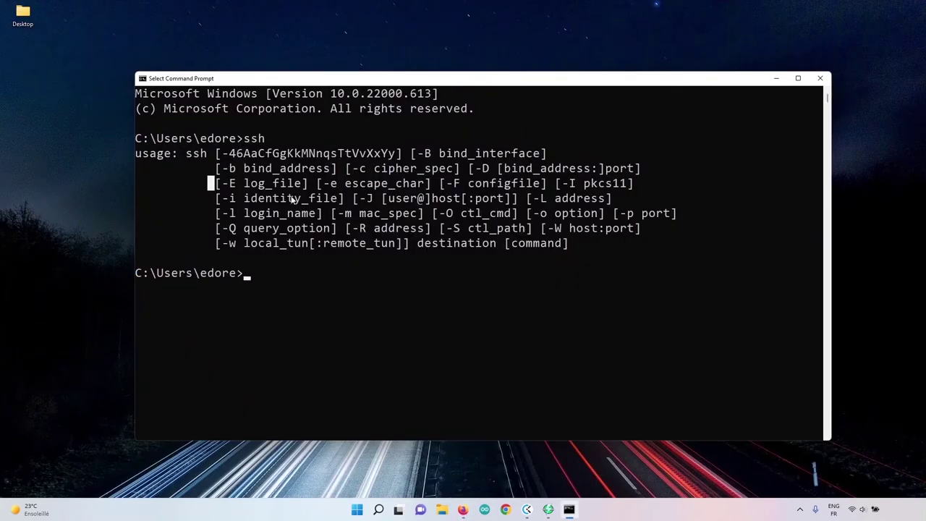
Place the cursor at the console prompt and start typing the ssh command.
click(257, 279)
click(248, 280)
double_click(190, 155)
click(280, 272)
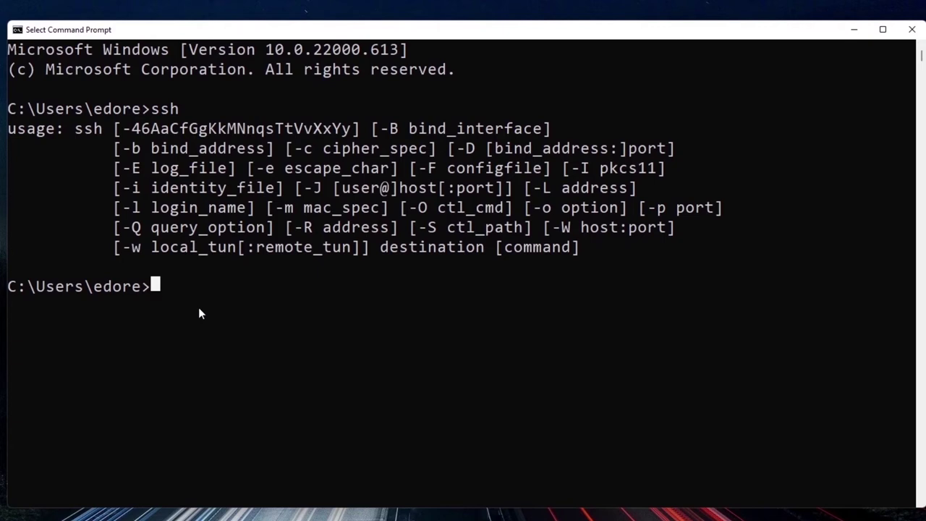
text(ssh pi@)
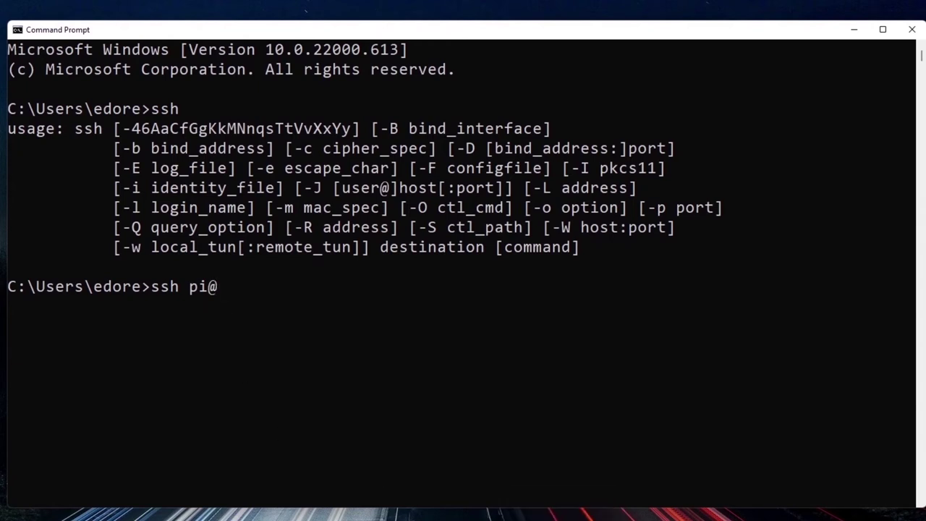
key(alt+Tab)
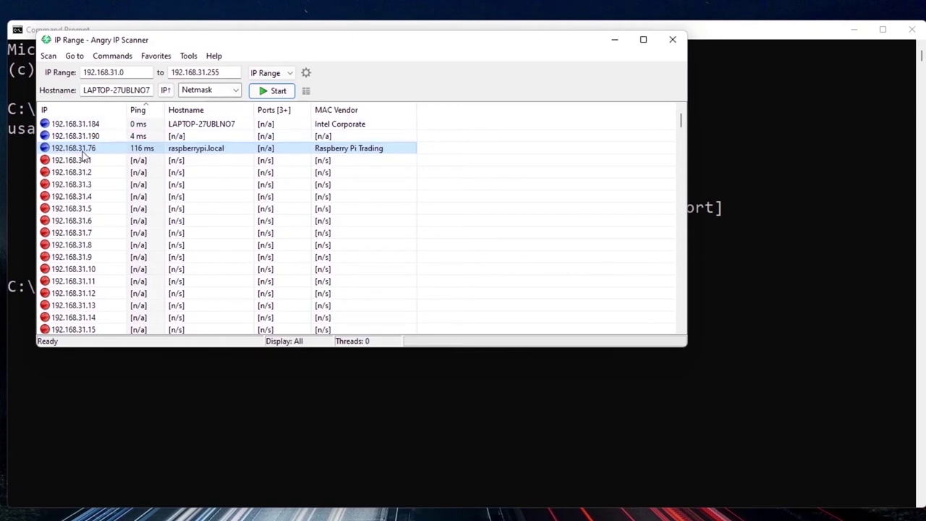
click(741, 265)
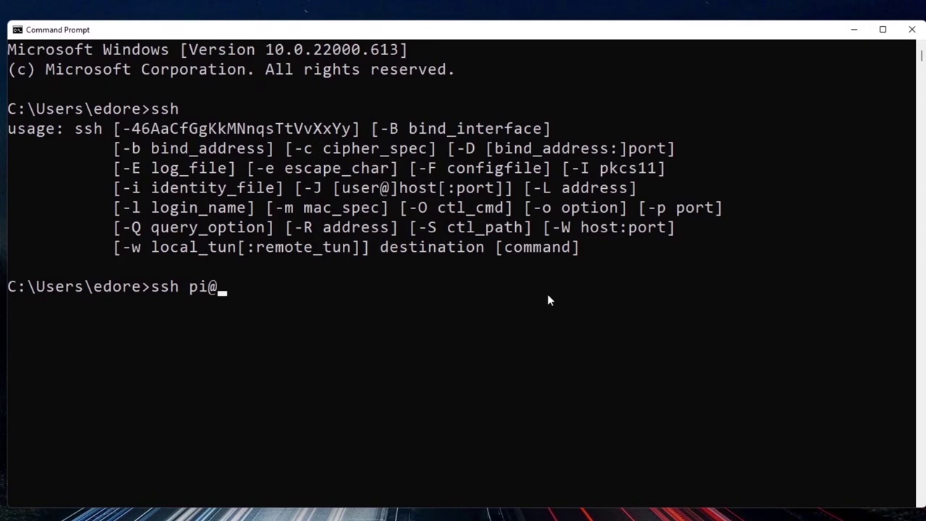
text(192.168.31)
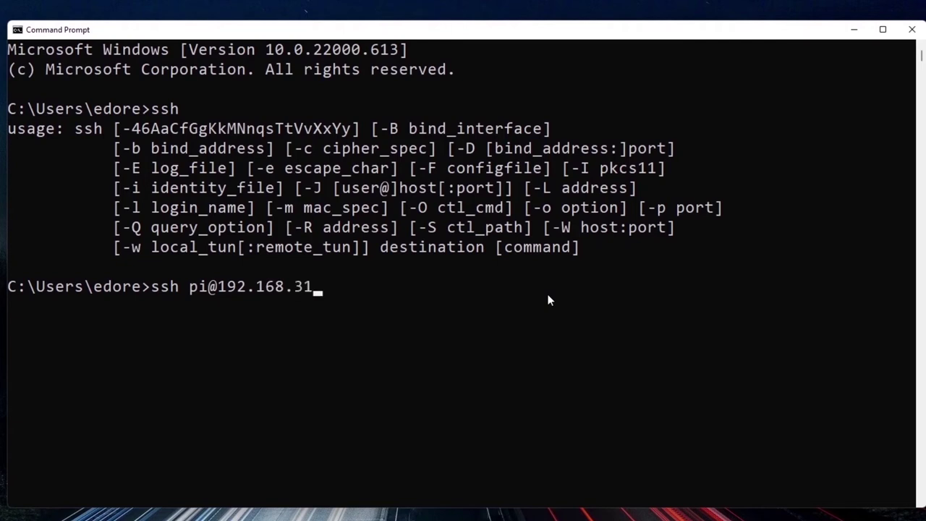
text(.76)
key(alt+Tab)
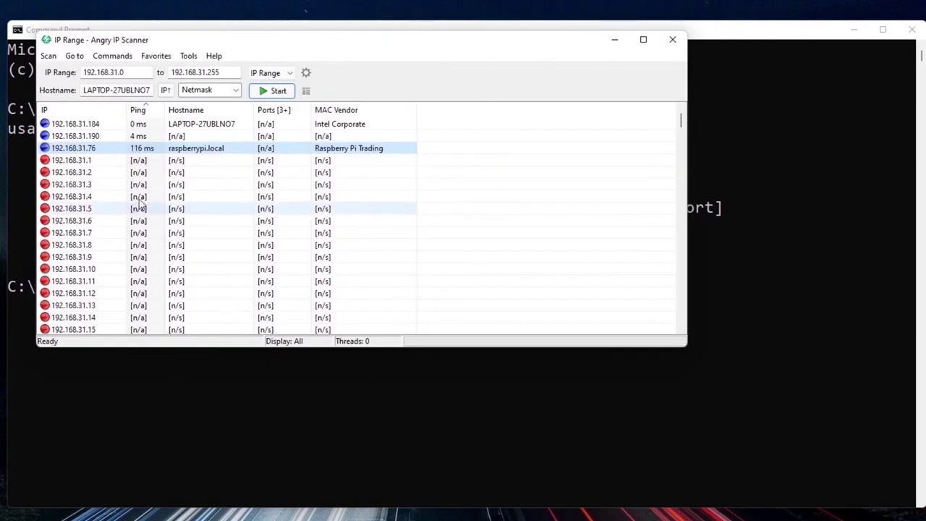
click(615, 40)
click(413, 306)
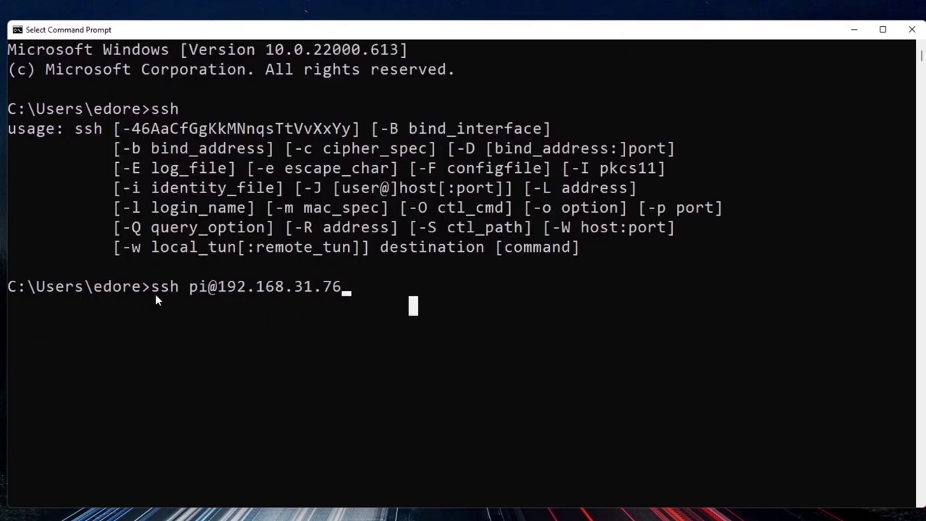
drag(142, 286, 340, 289)
click(378, 305)
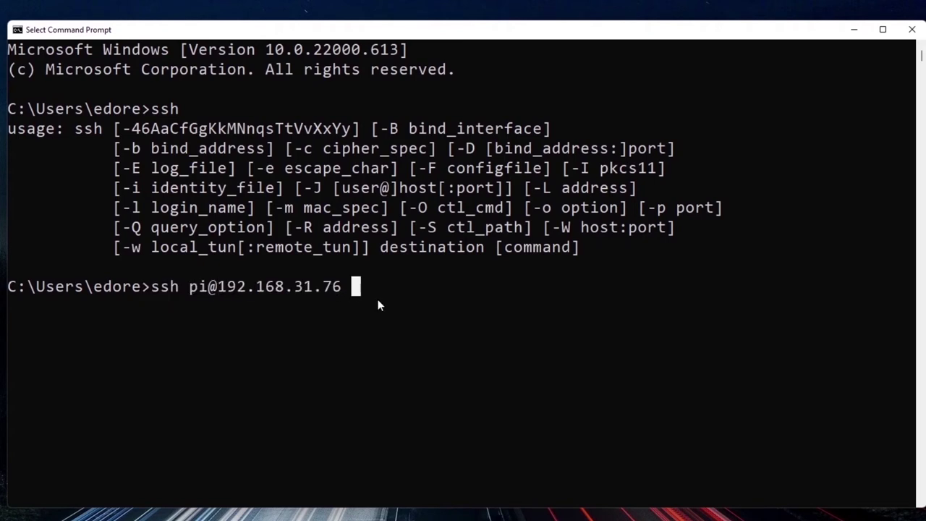
Run the ssh command and accept the Pi's host key with yes.
key(Escape)
key(Return)
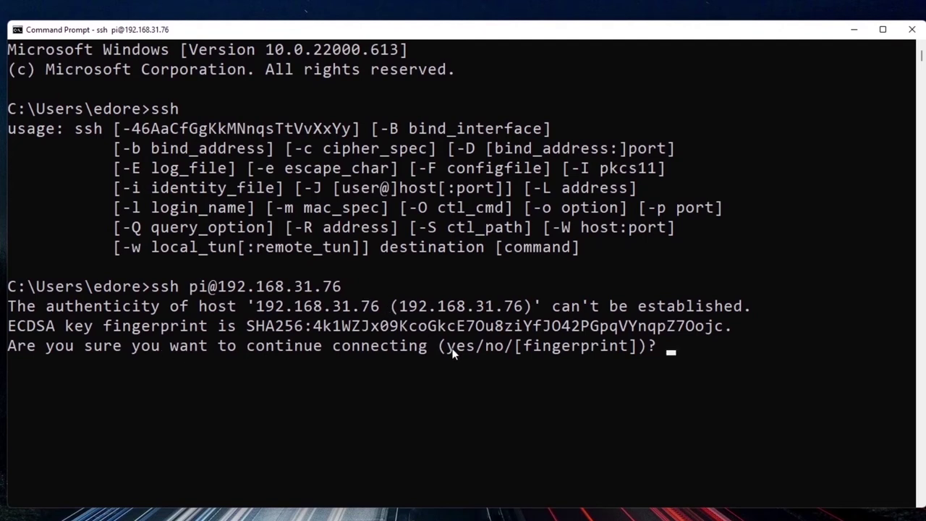
text(yes)
key(Return)
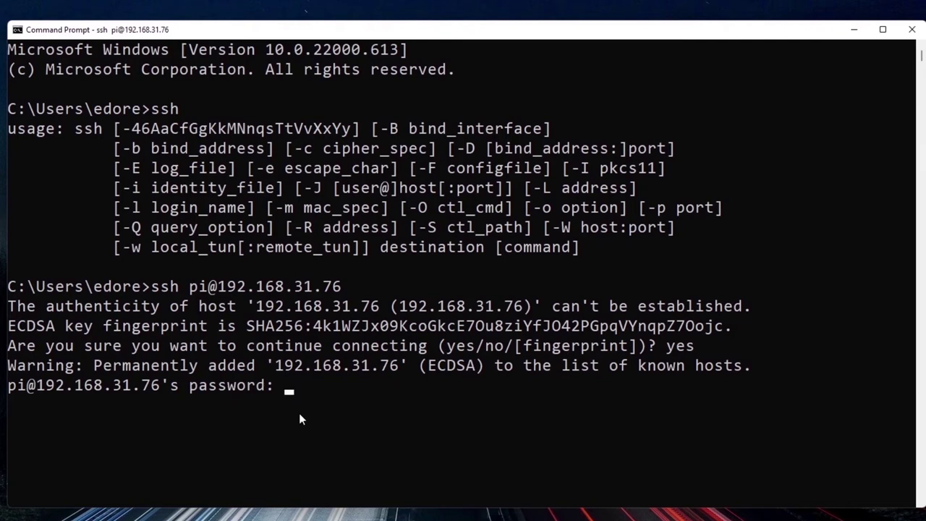
Enter the Pi's password at the prompt to log in.
drag(190, 289, 204, 290)
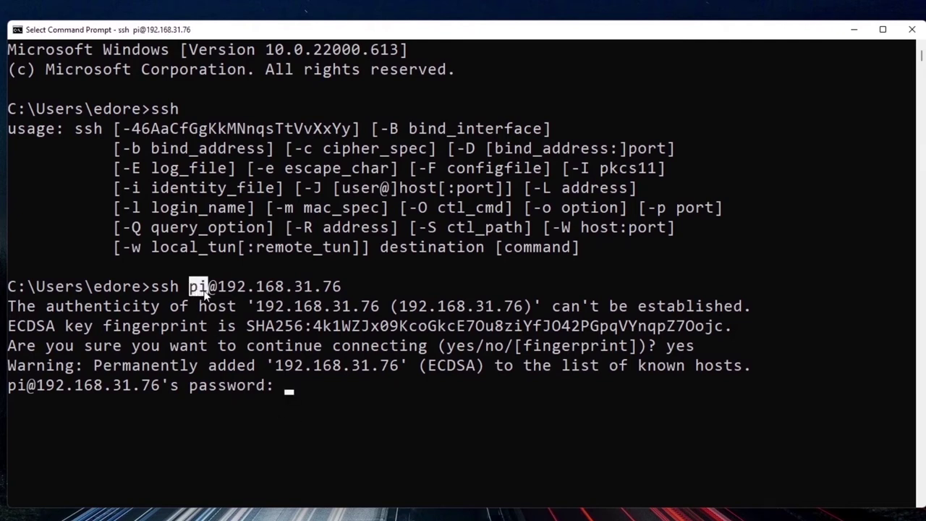
click(288, 386)
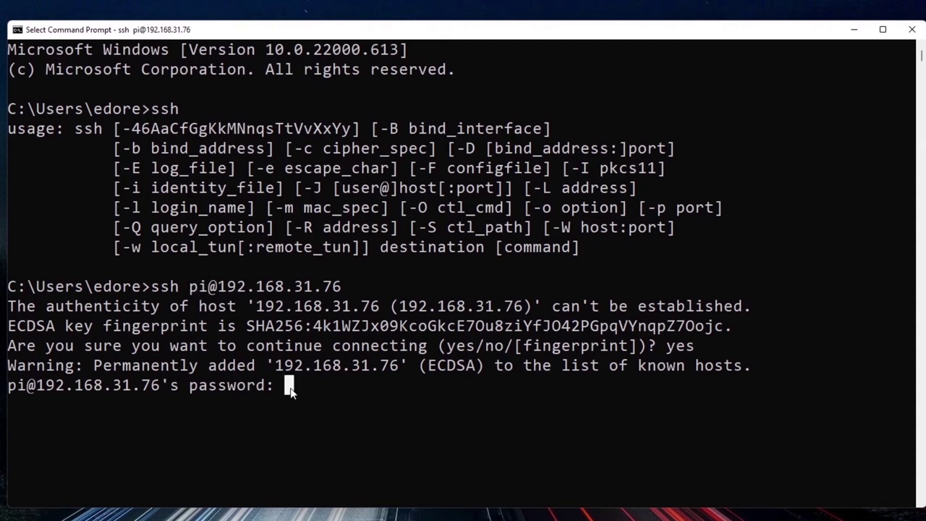
key(Escape)
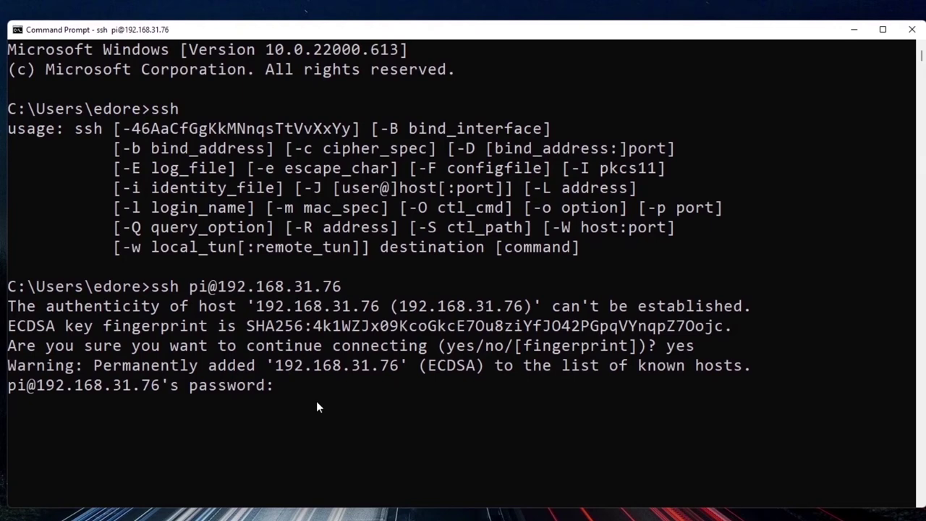
key(Return)
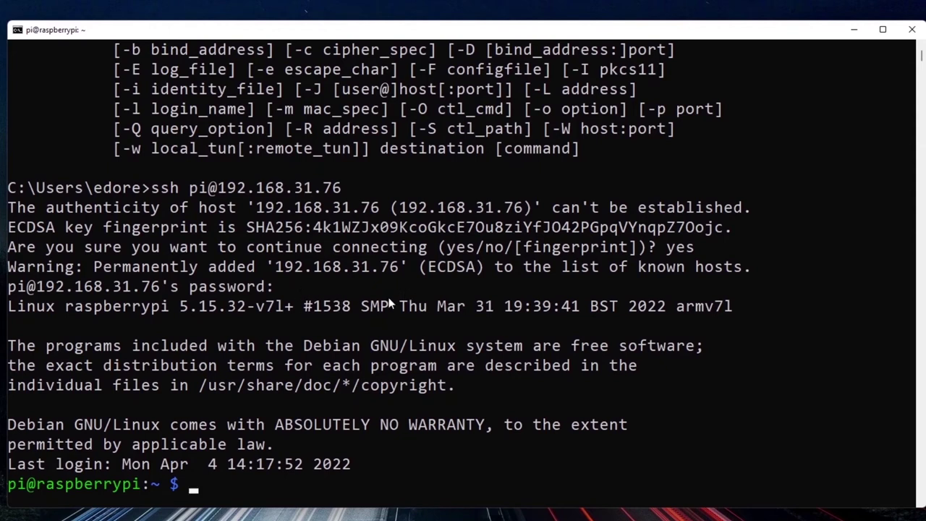
Clear the stray selections at the pi@raspberrypi prompt and type exit.
drag(9, 485, 123, 489)
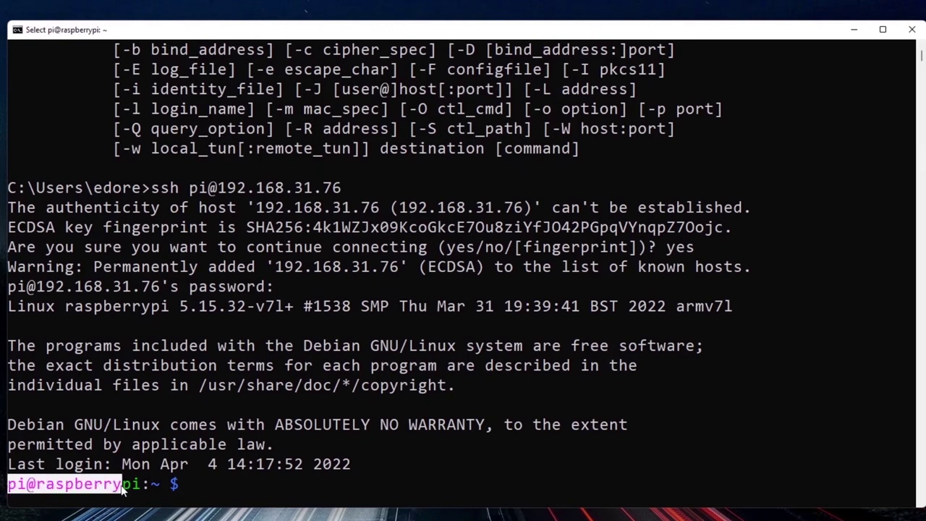
click(193, 486)
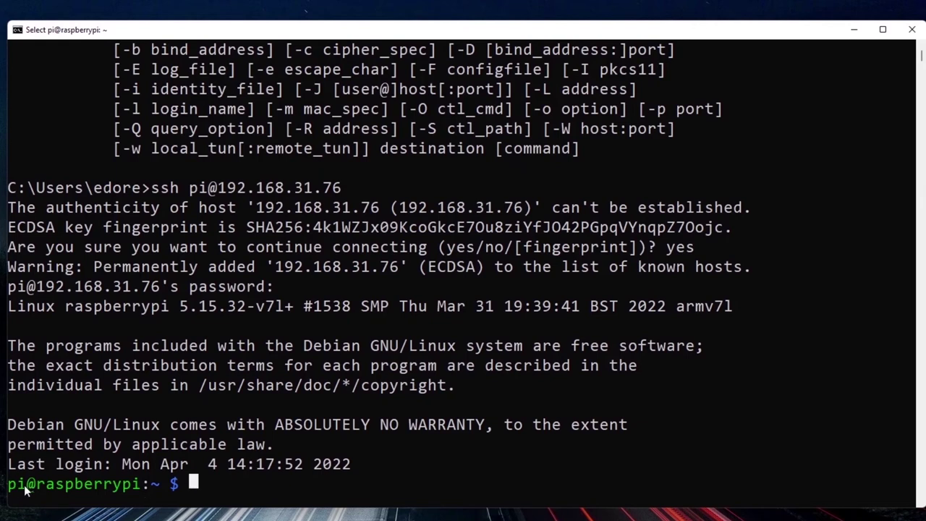
drag(17, 492, 136, 490)
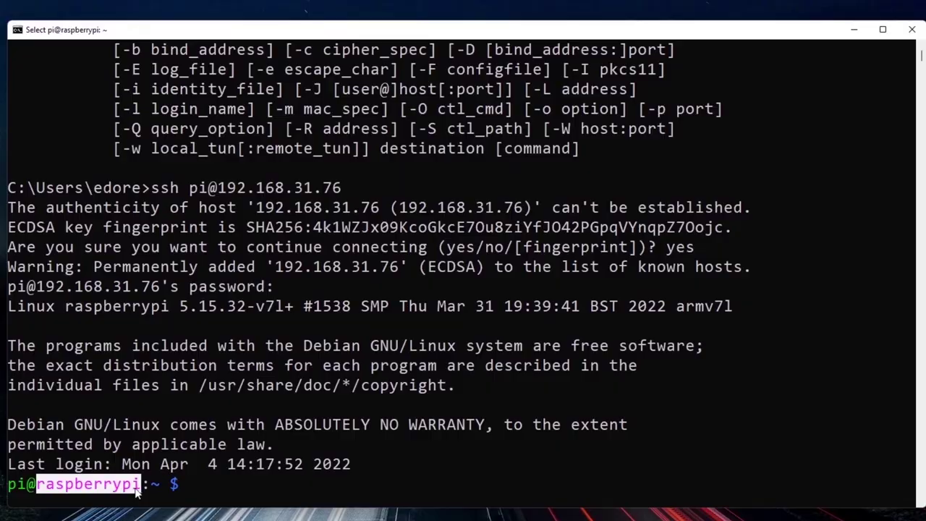
click(462, 288)
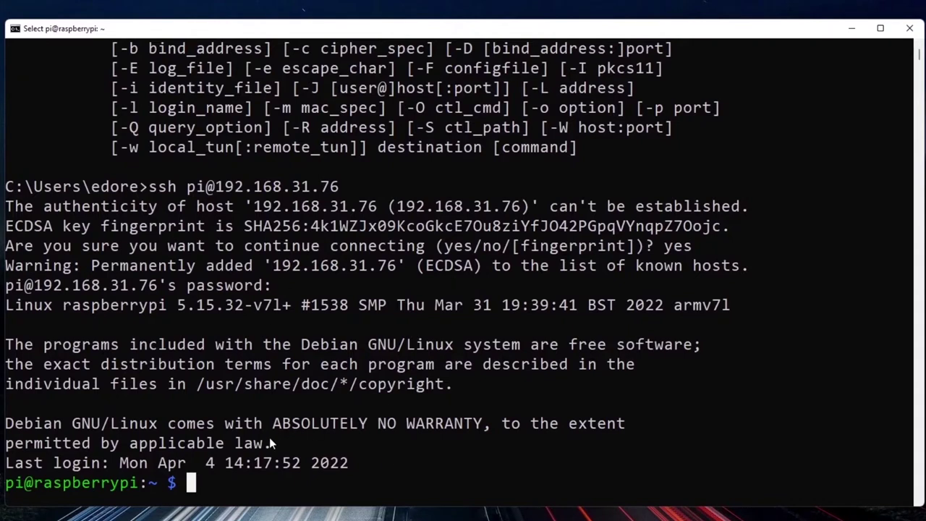
mouse_move(146, 486)
mouse_down()
mouse_move(11, 493)
mouse_move(148, 486)
mouse_up()
click(170, 484)
key(Escape)
text(exit)
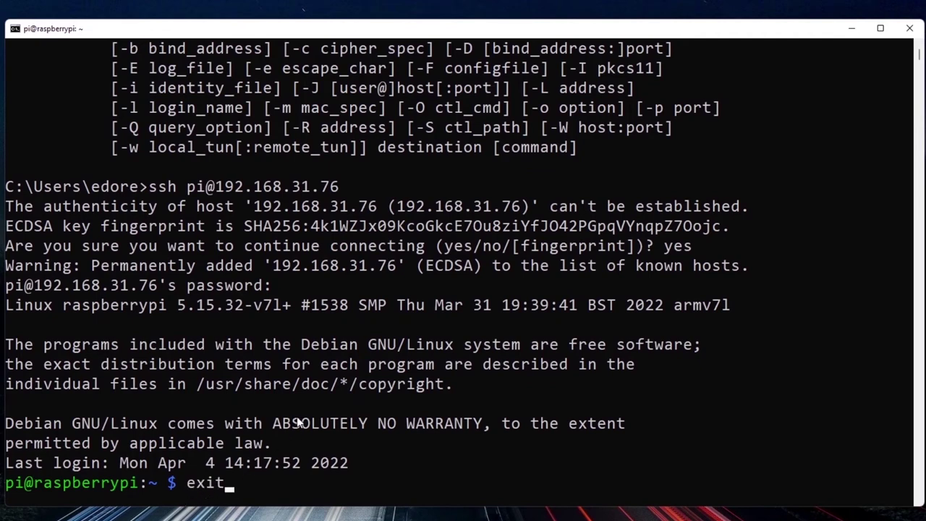
key(Return)
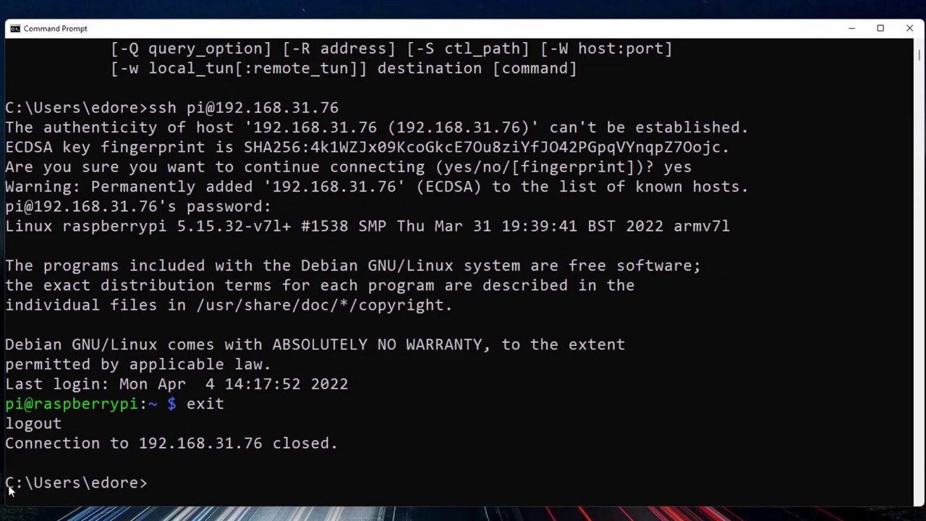
drag(7, 487, 142, 494)
click(196, 490)
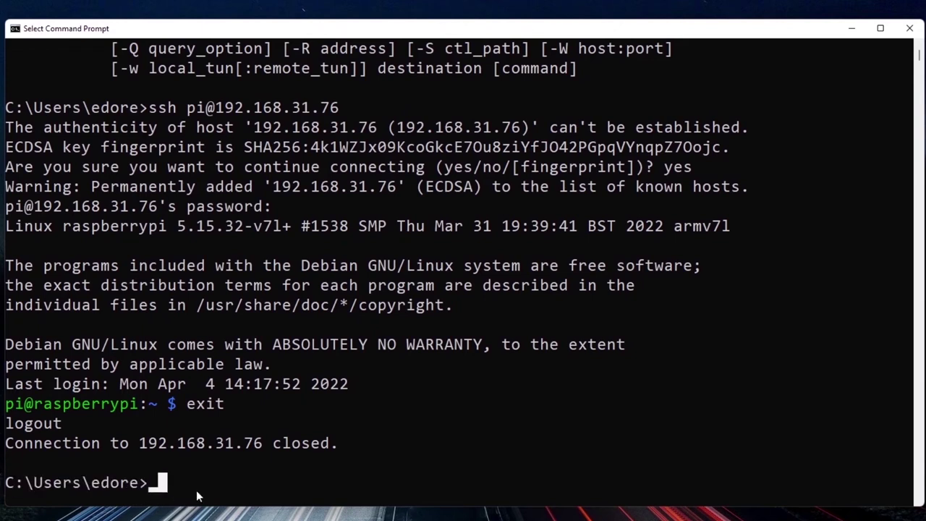
text(ssh )
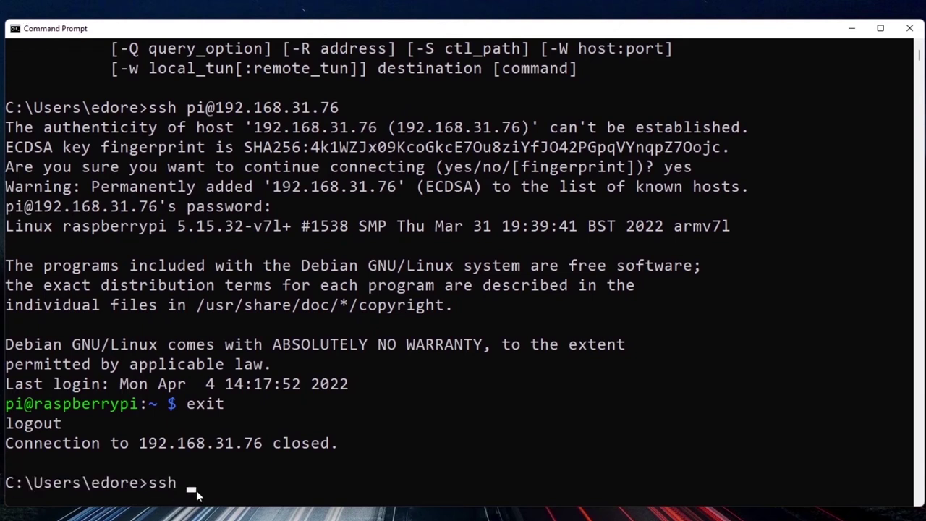
text(pi@)
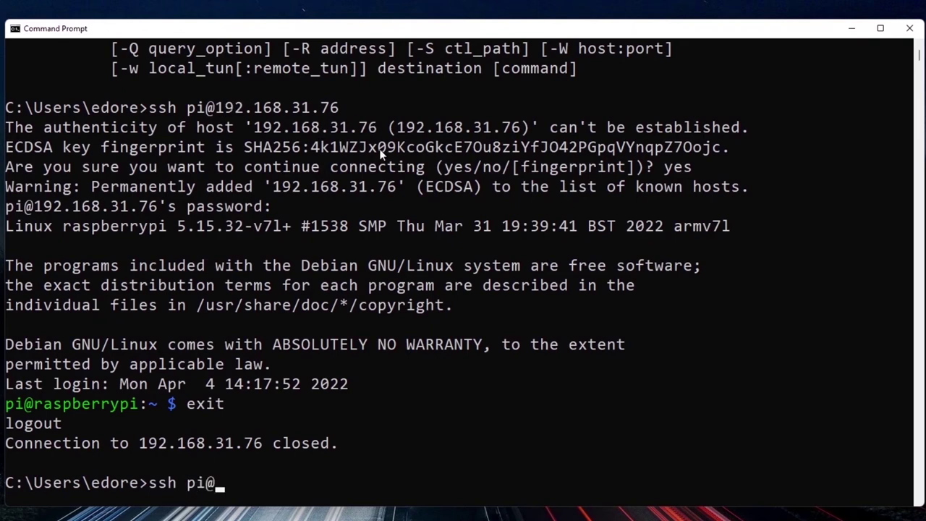
text(192.168.31)
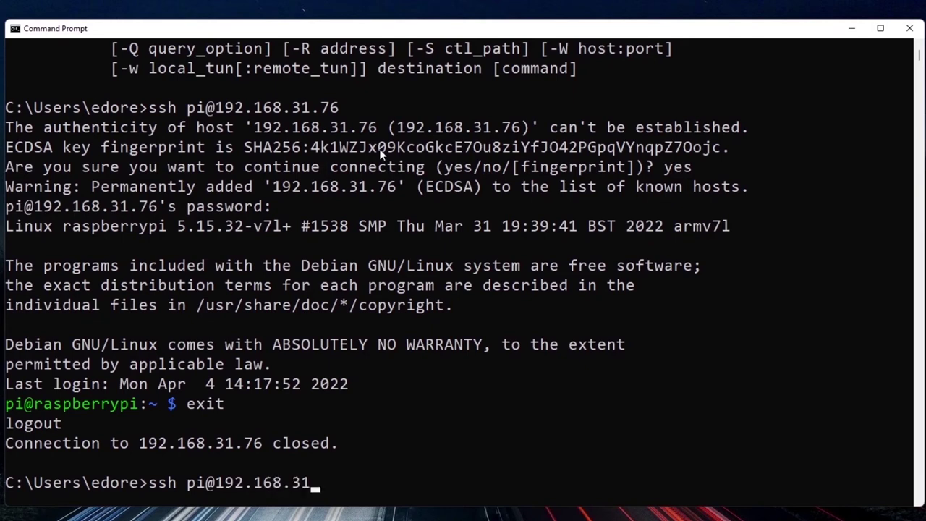
text(.76)
drag(189, 486, 344, 490)
right_click(344, 489)
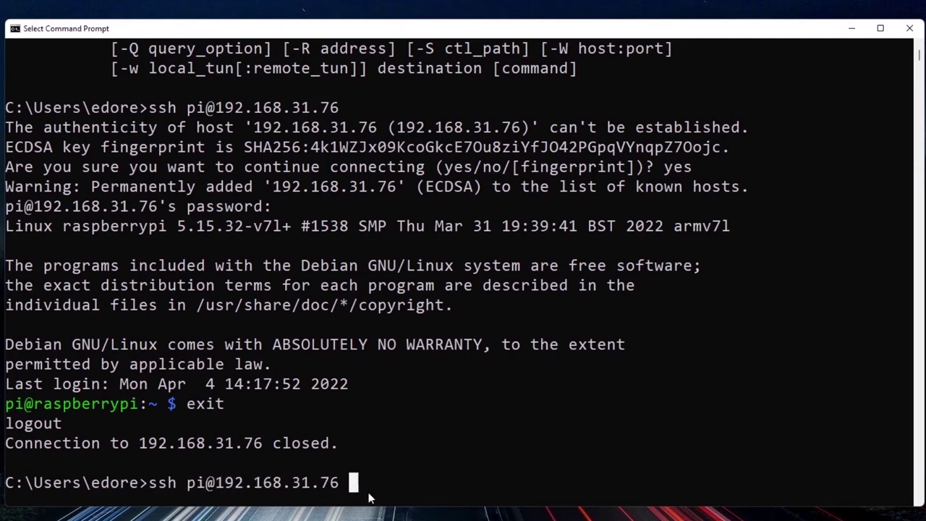
key(Return)
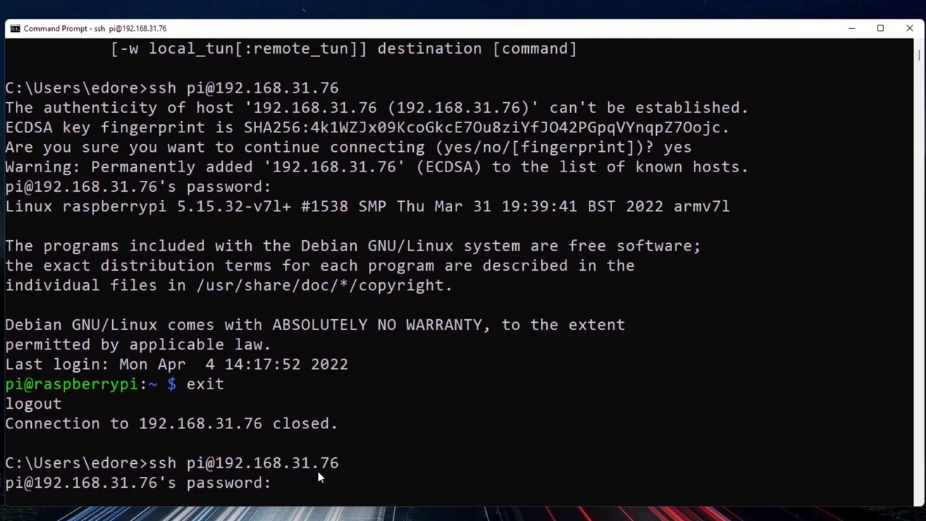
key(Return)
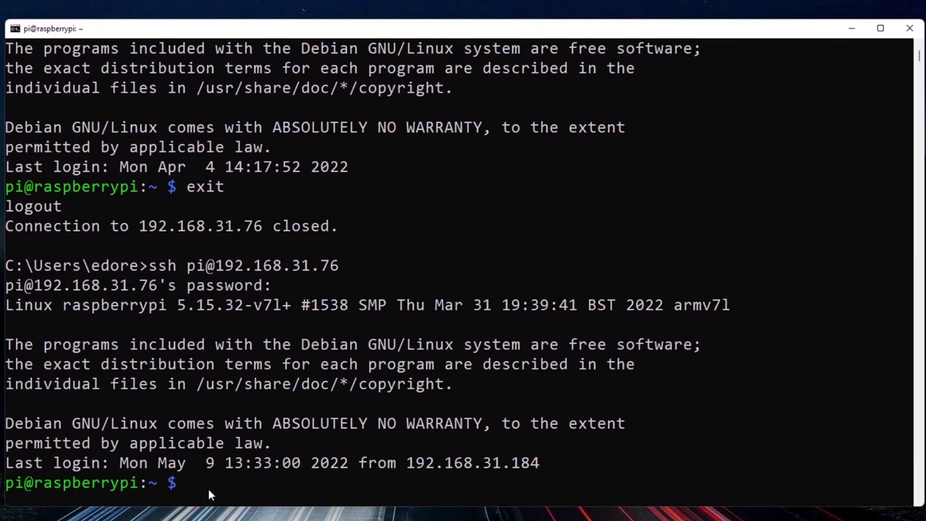
Run sudo raspi-config on the Pi.
text(sudo raspi)
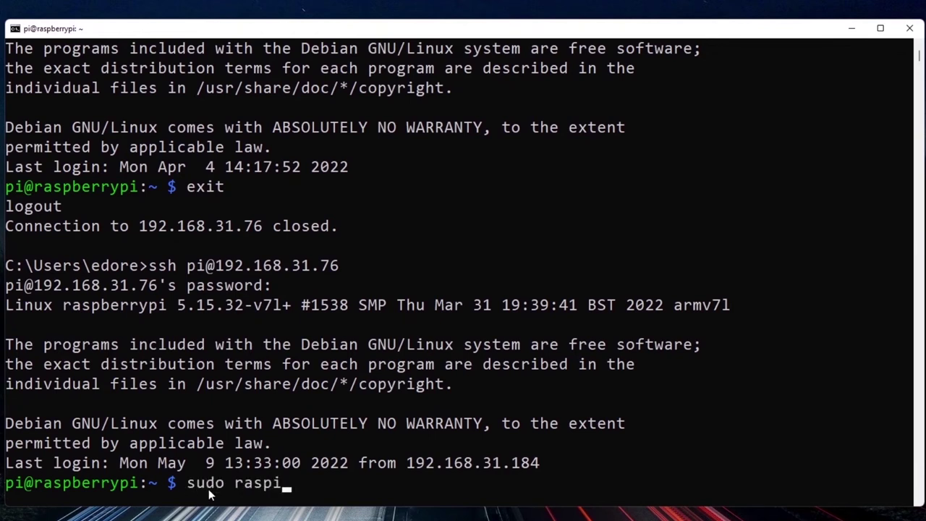
text(-config)
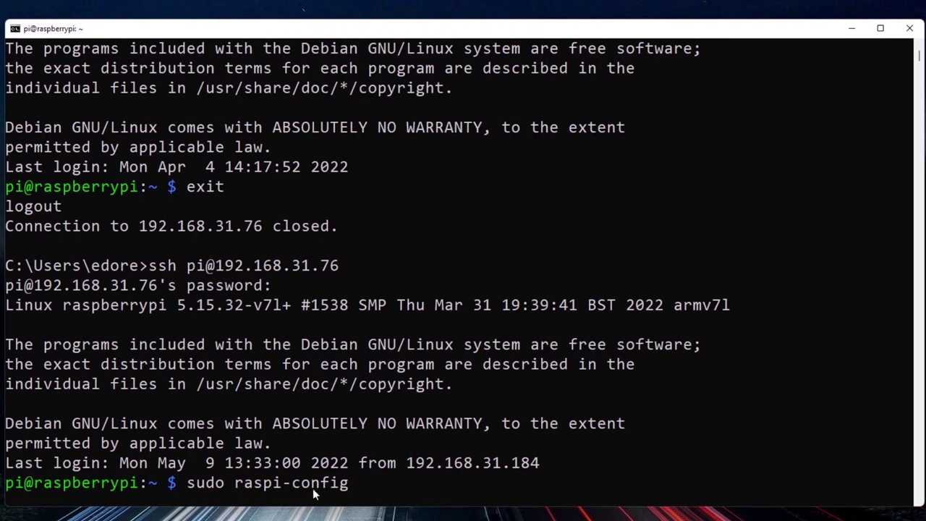
drag(186, 483, 223, 484)
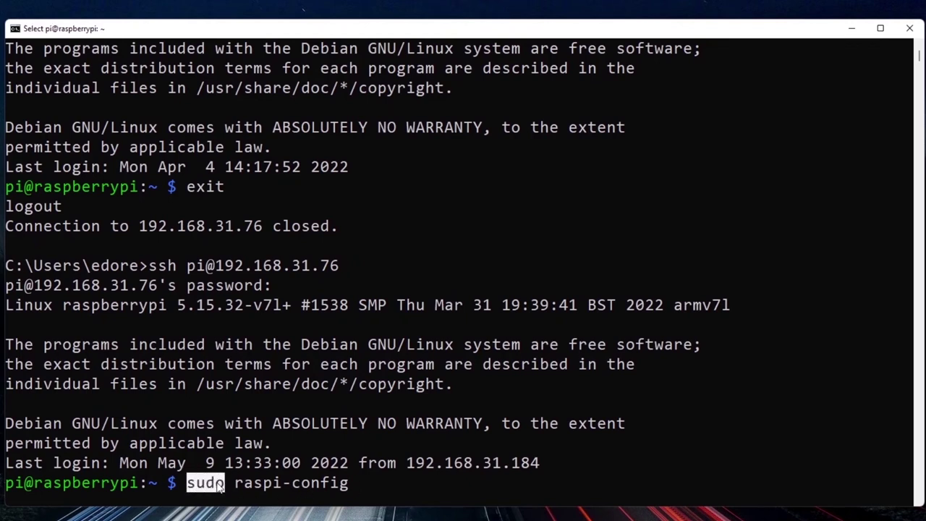
click(277, 483)
click(380, 483)
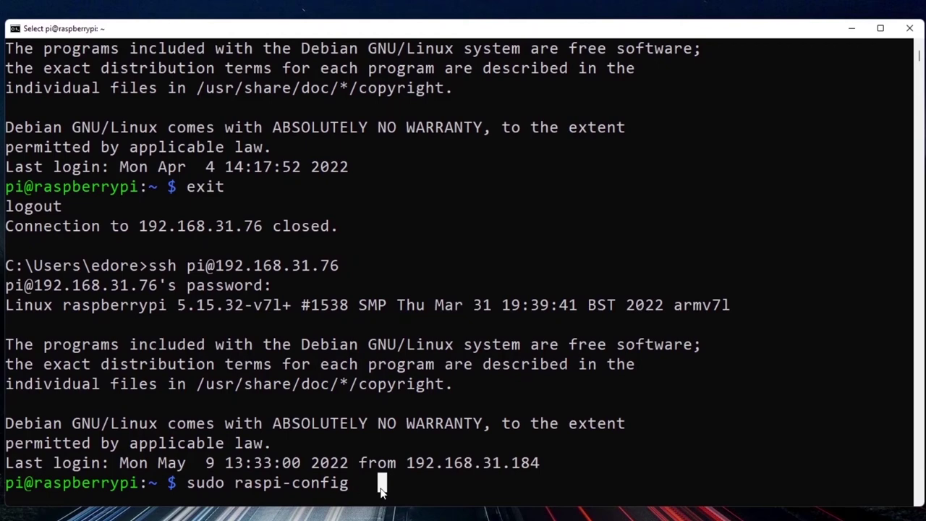
right_click(383, 483)
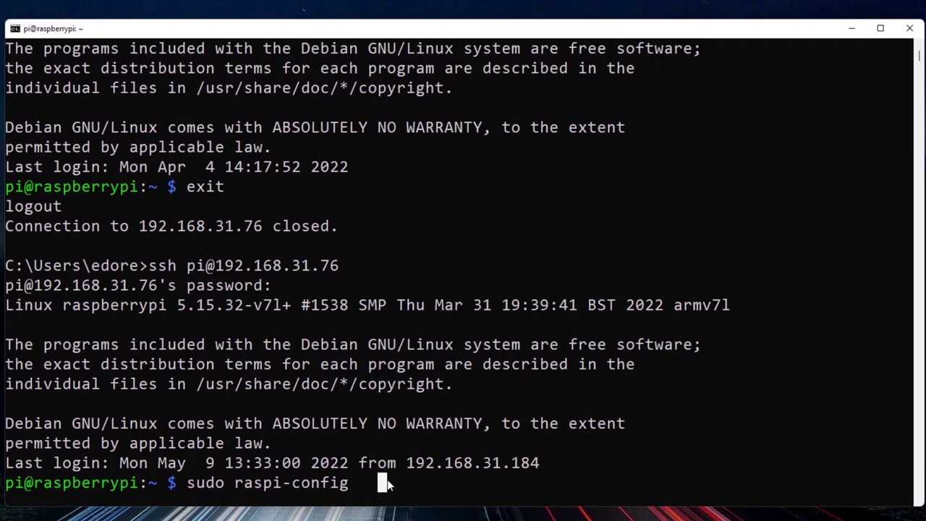
key(Return)
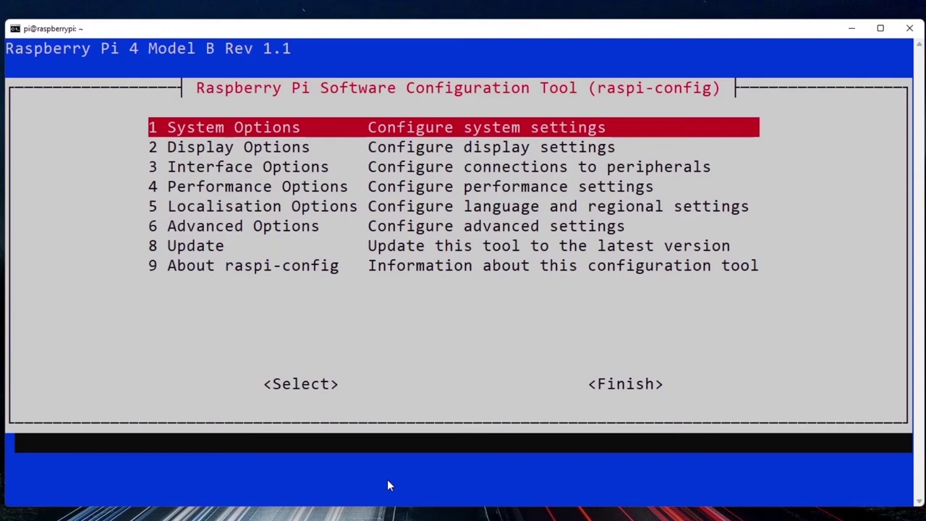
Move through the raspi-config main menu to the Interface Options entry.
key(Down)
key(Down)
key(Down)
key(Down)
key(Down)
key(Down)
key(Down)
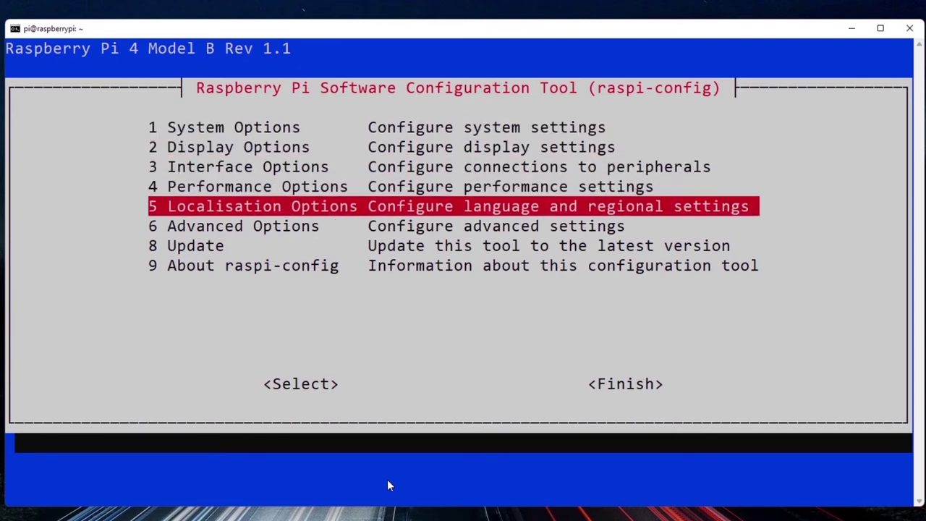
key(Up)
key(Up)
key(Up)
key(Up)
key(Up)
key(Up)
key(Down)
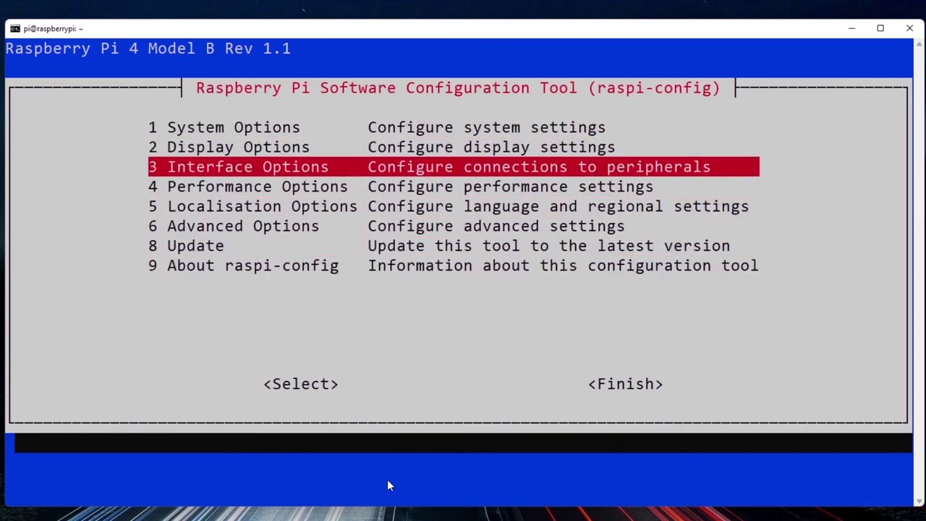
key(Down)
key(Down)
key(Down)
key(Tab)
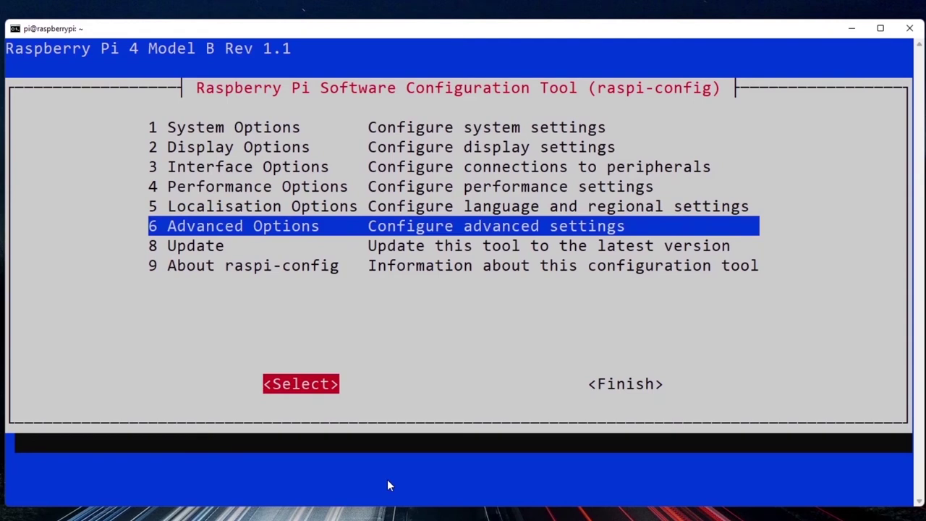
key(Tab)
key(Tab)
key(Tab)
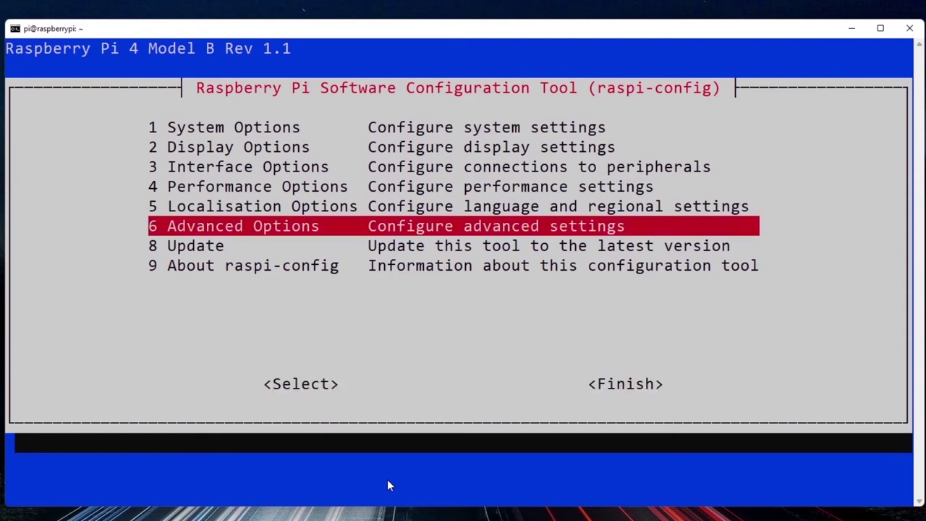
key(Up)
key(Up)
key(Up)
key(Down)
key(Down)
key(Down)
key(Down)
key(Up)
key(Up)
key(Up)
key(Up)
key(Up)
Enable VNC Server under Interface Options > I3 VNC, then Finish out of raspi-config.
key(Down)
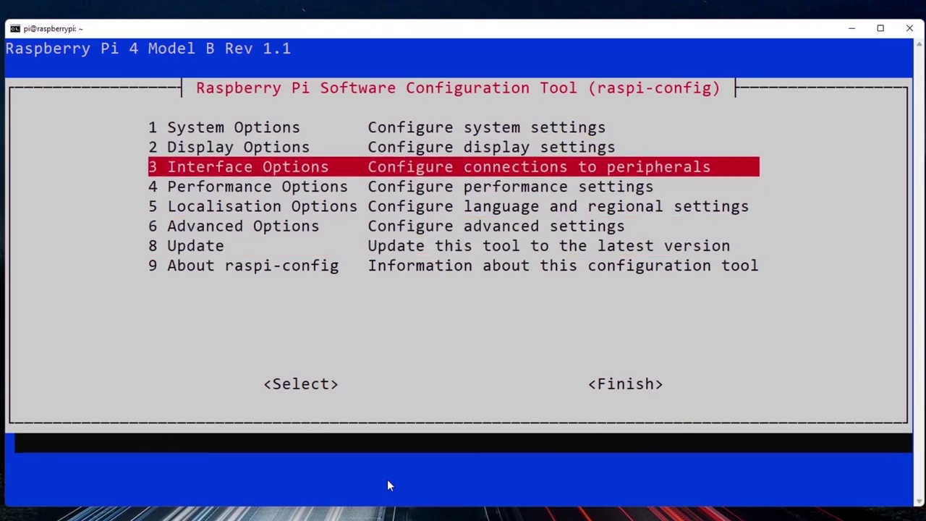
key(Return)
key(Down)
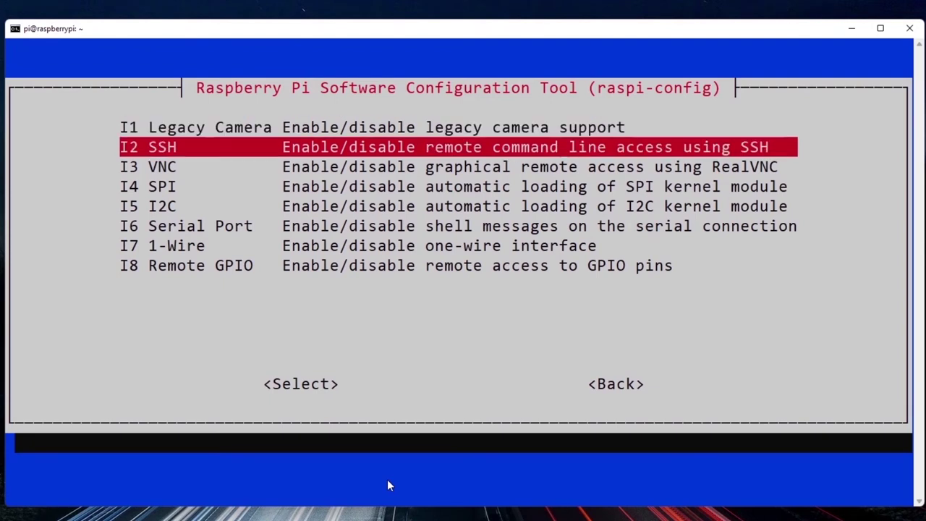
key(Down)
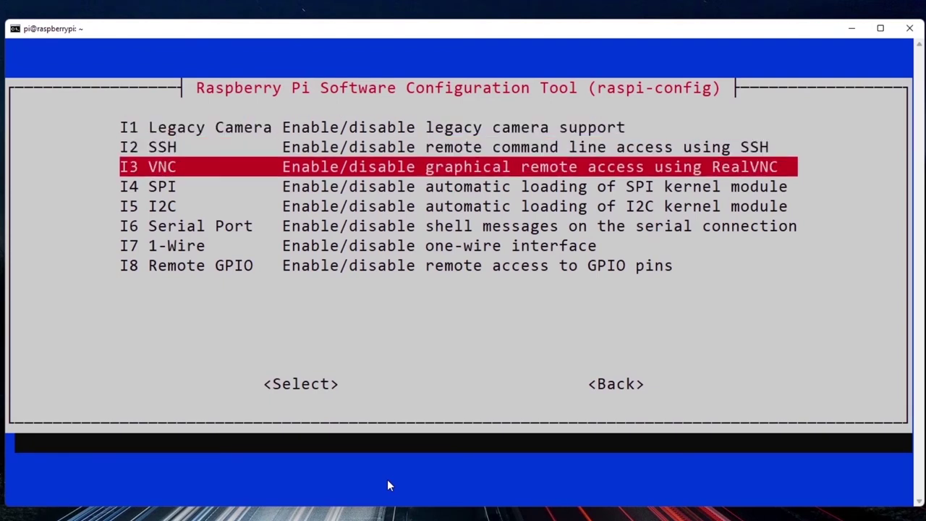
key(Return)
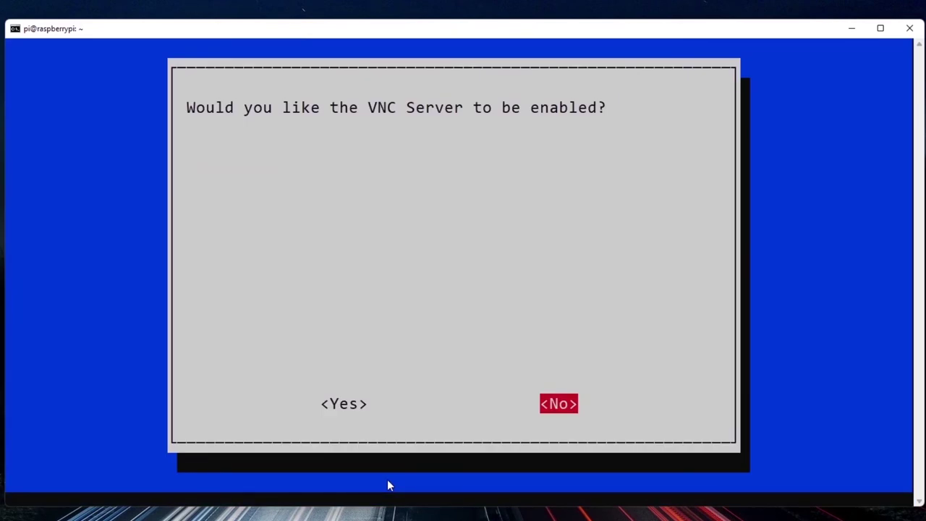
key(Left)
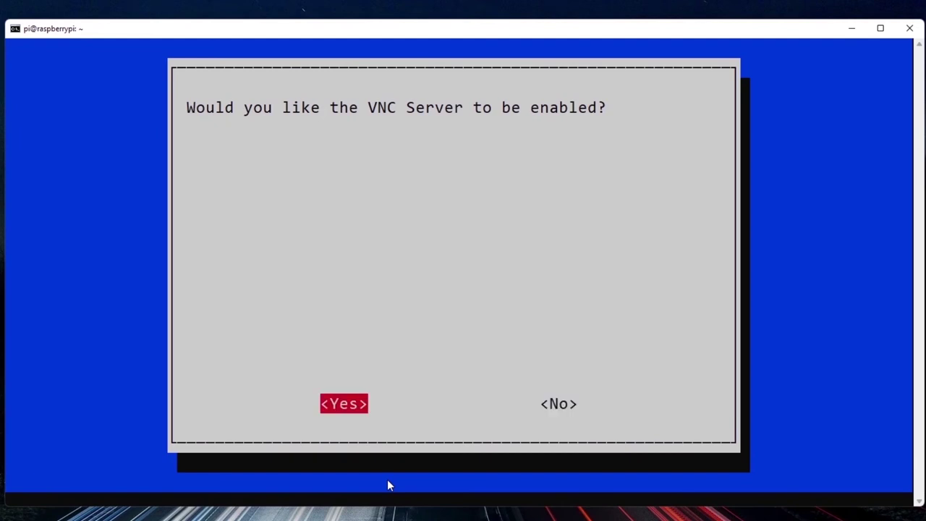
key(Return)
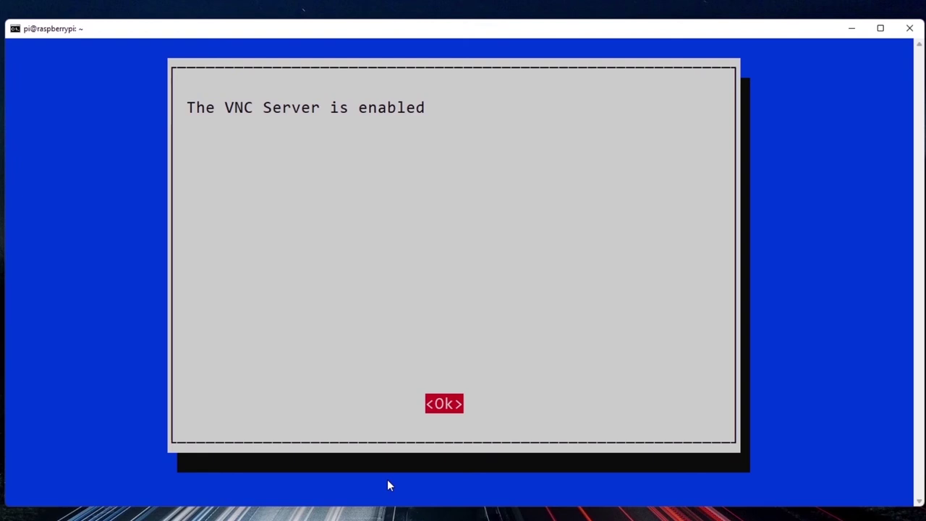
key(Return)
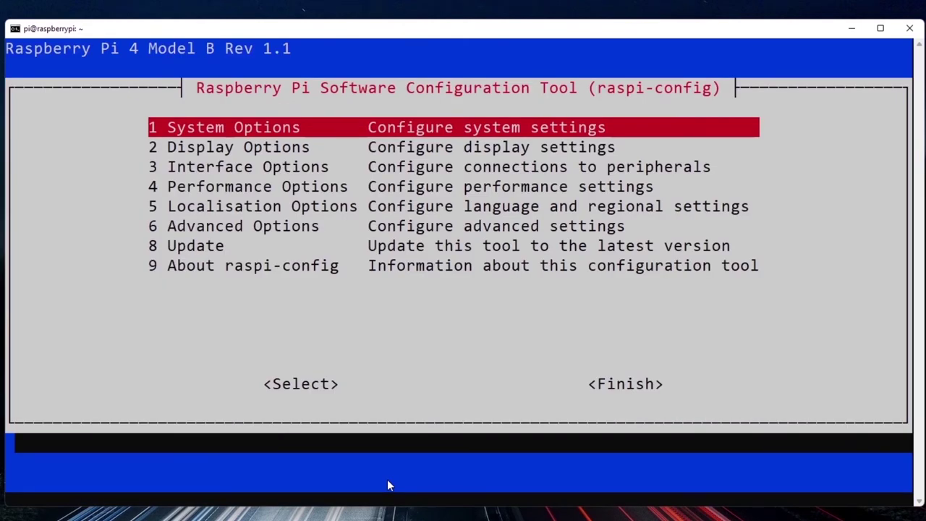
key(Tab)
key(Tab)
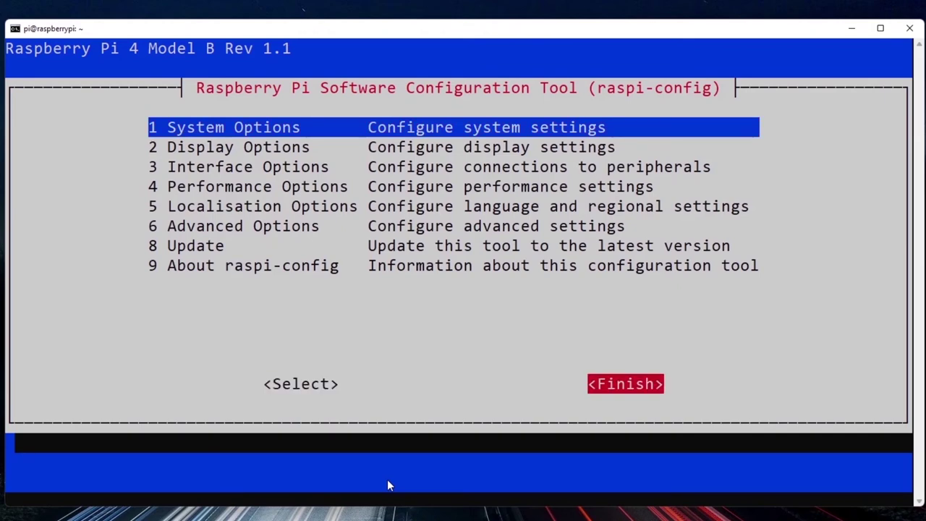
key(Return)
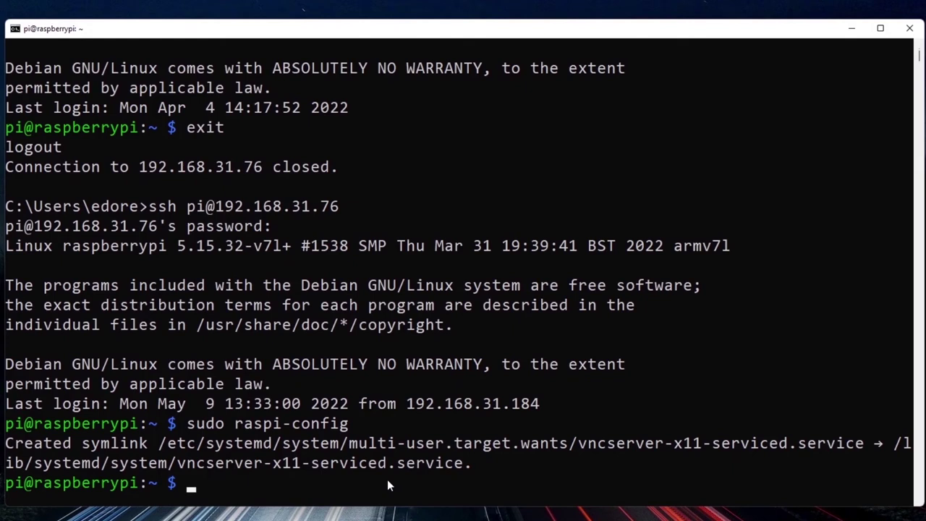
Reboot the Pi with sudo reboot and clear the selected Connection reset message.
text(sudo reboot)
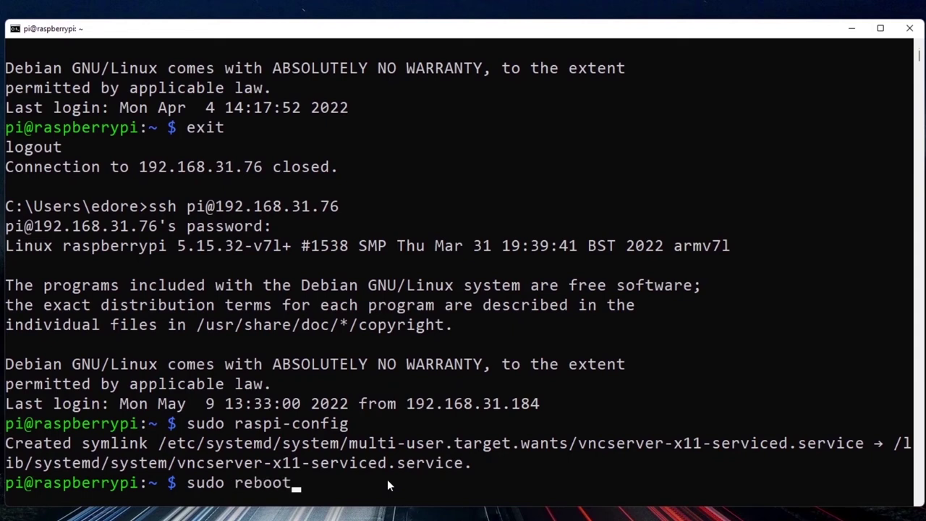
key(Return)
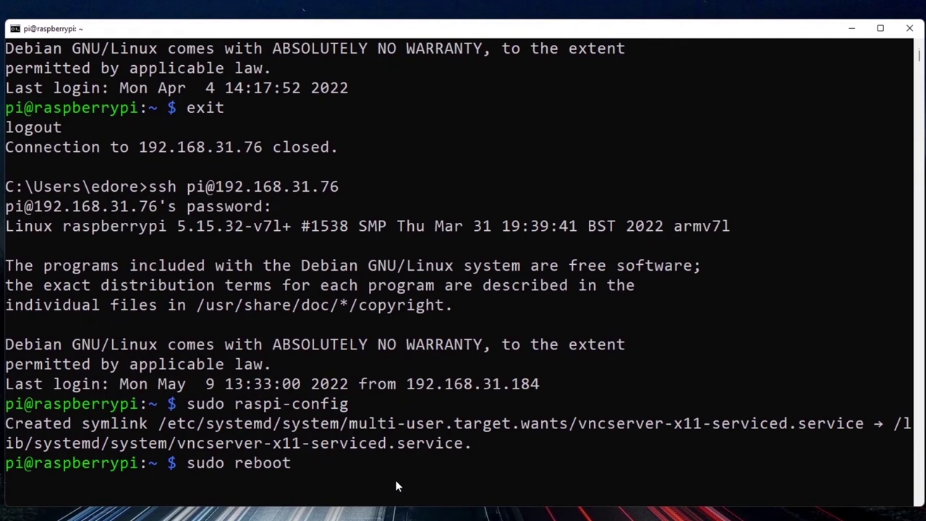
drag(443, 443, 292, 443)
click(210, 483)
click(159, 483)
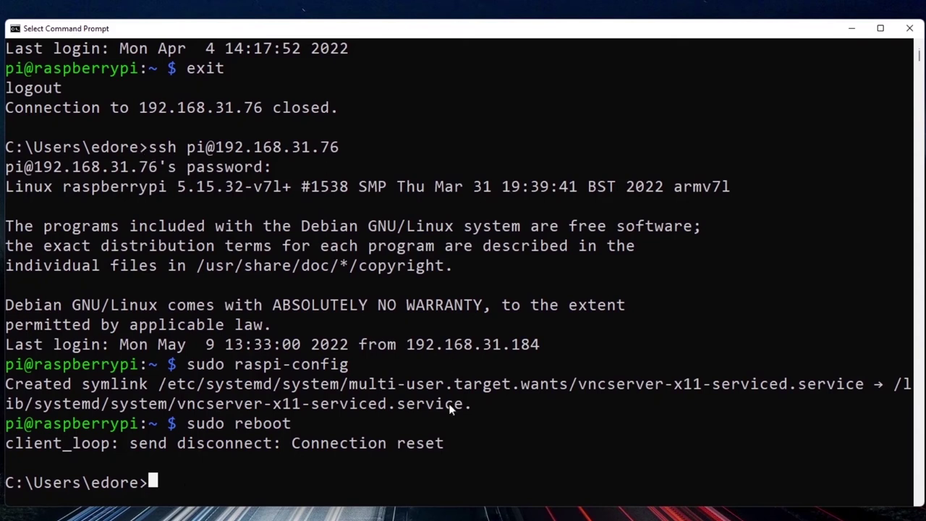
key(Up)
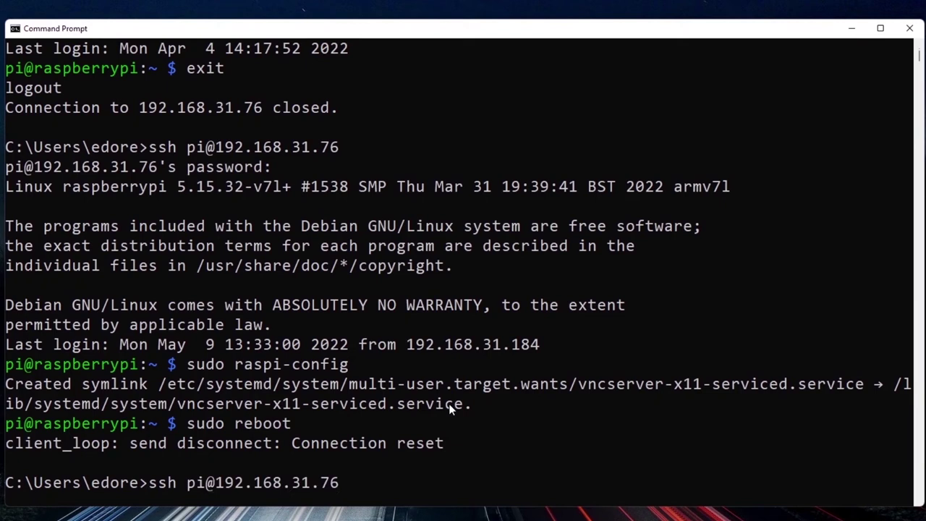
drag(150, 488, 341, 484)
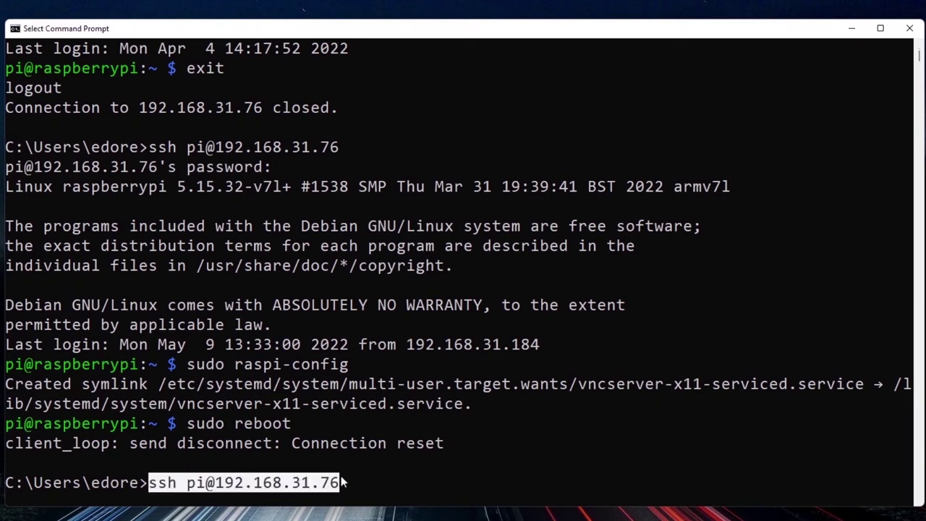
click(347, 487)
key(Return)
key(Return)
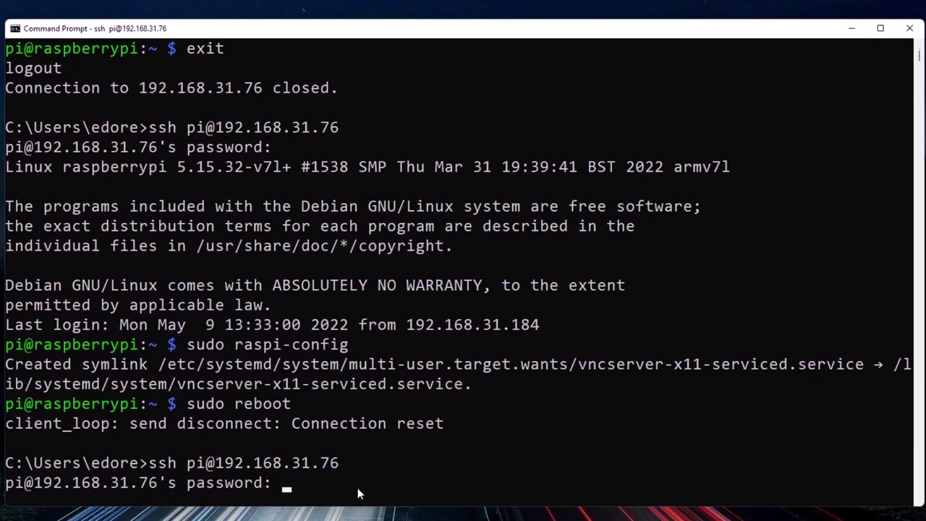
key(Return)
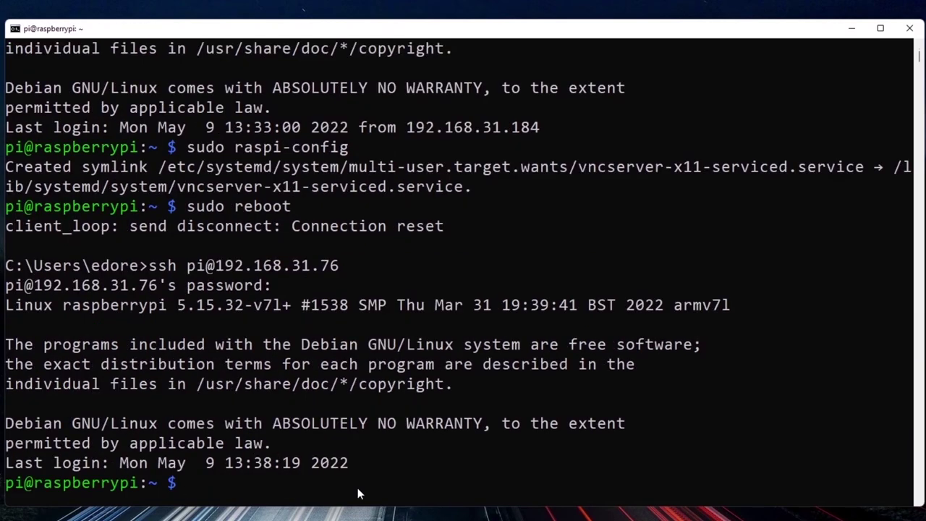
text(sudo raspi)
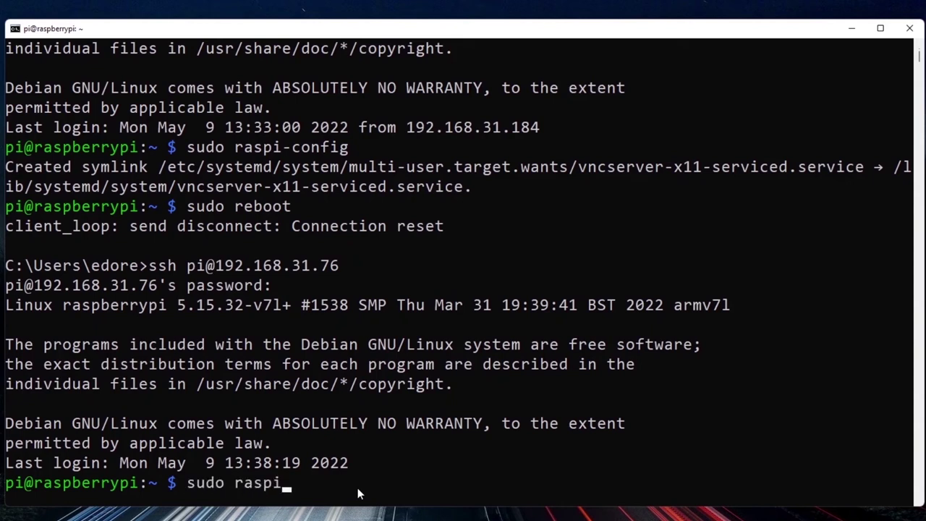
text(-config)
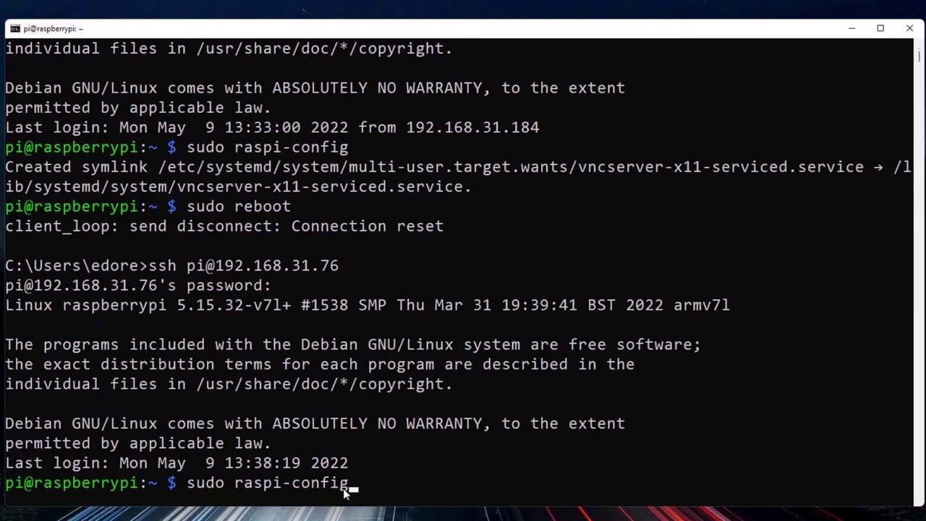
key(Return)
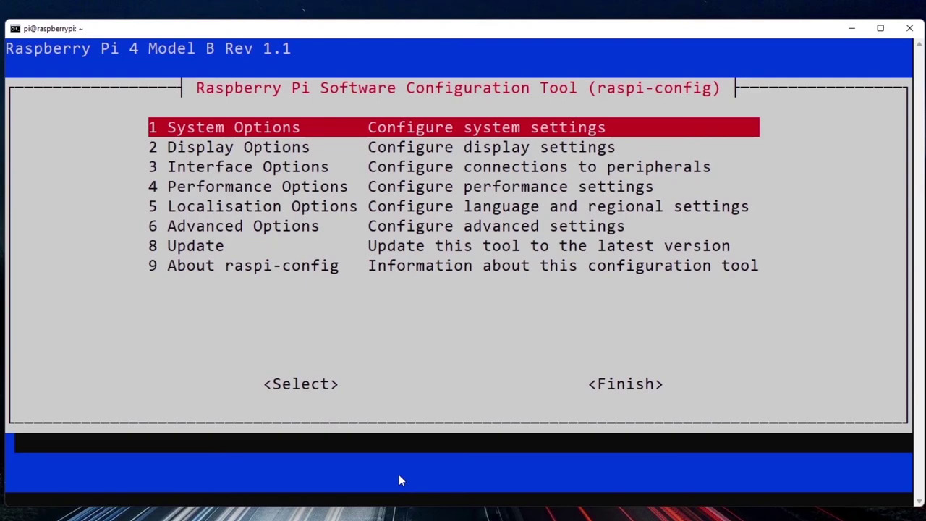
Set the boot mode to Desktop Autologin under System Options > Boot / Auto Login.
key(Return)
key(Down)
key(Down)
key(Down)
key(Down)
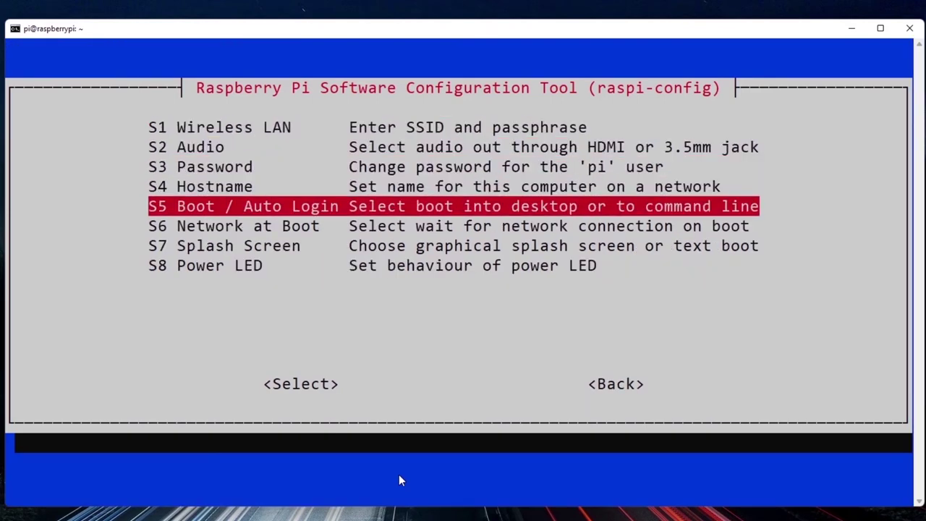
key(Return)
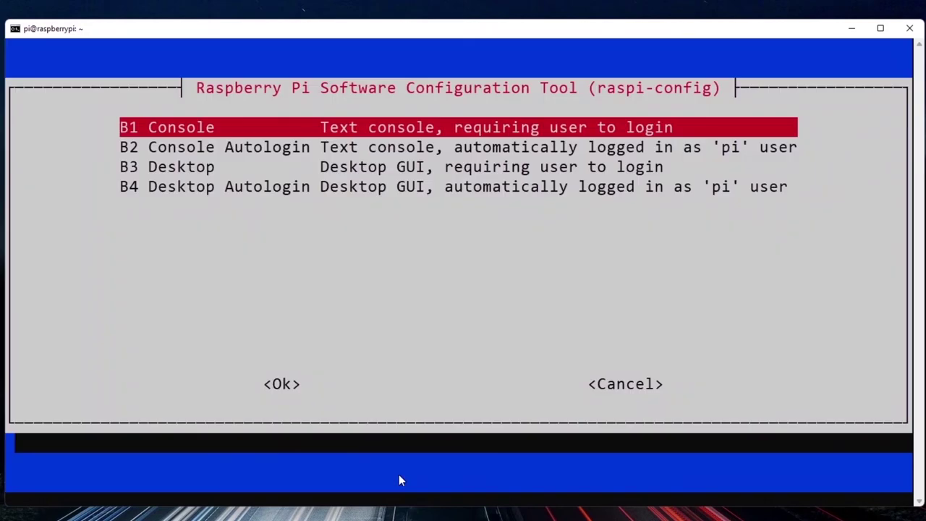
key(Down)
key(Down)
key(Down)
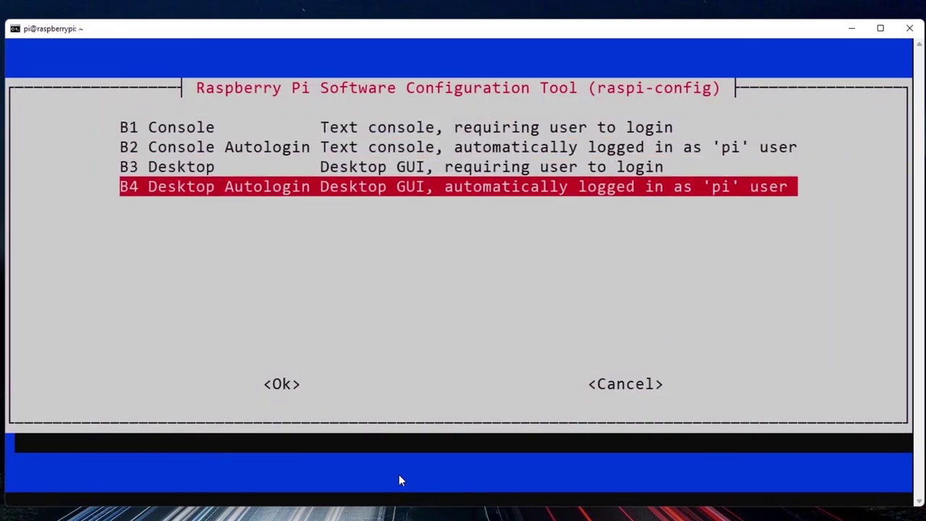
key(Up)
key(Up)
key(Up)
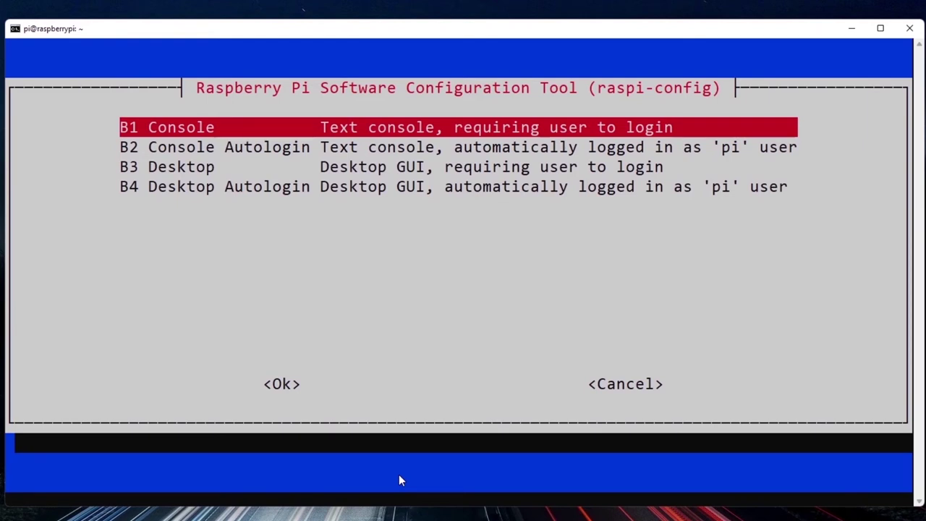
key(Down)
key(Down)
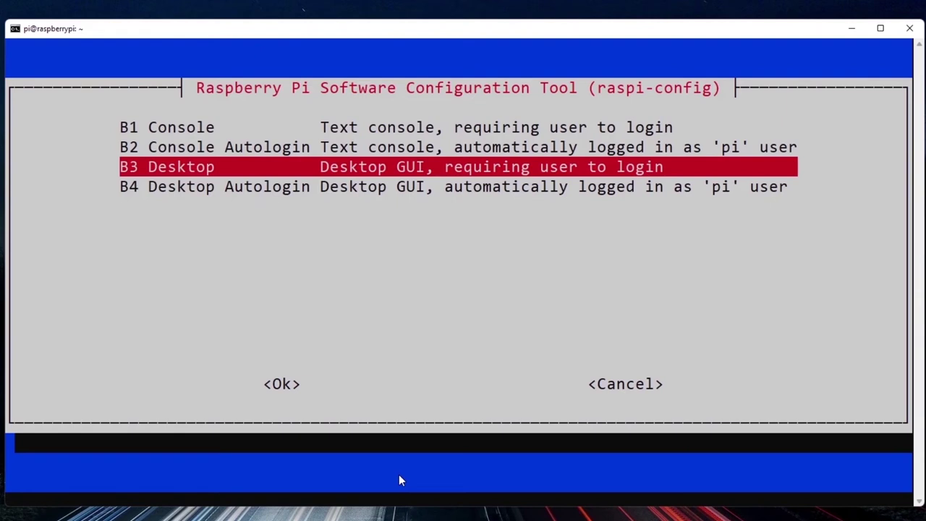
key(Down)
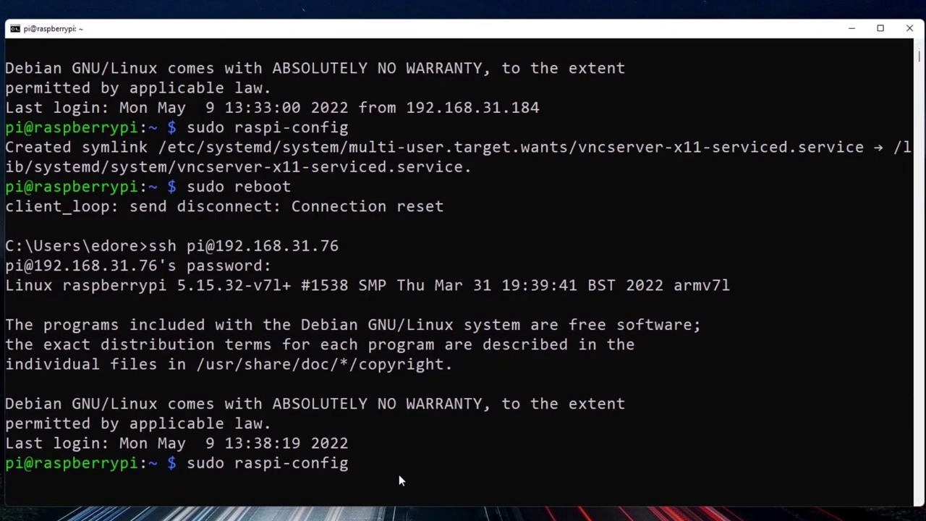
key(Return)
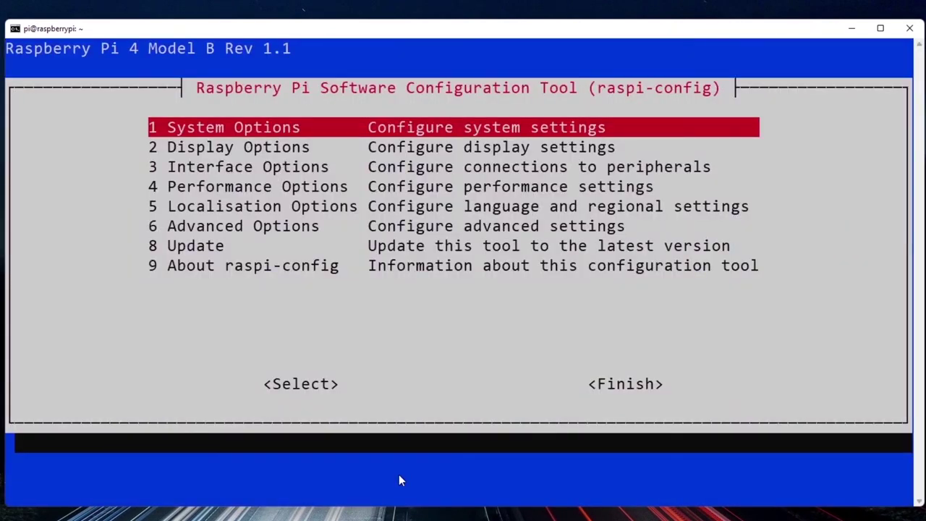
key(Tab)
key(Tab)
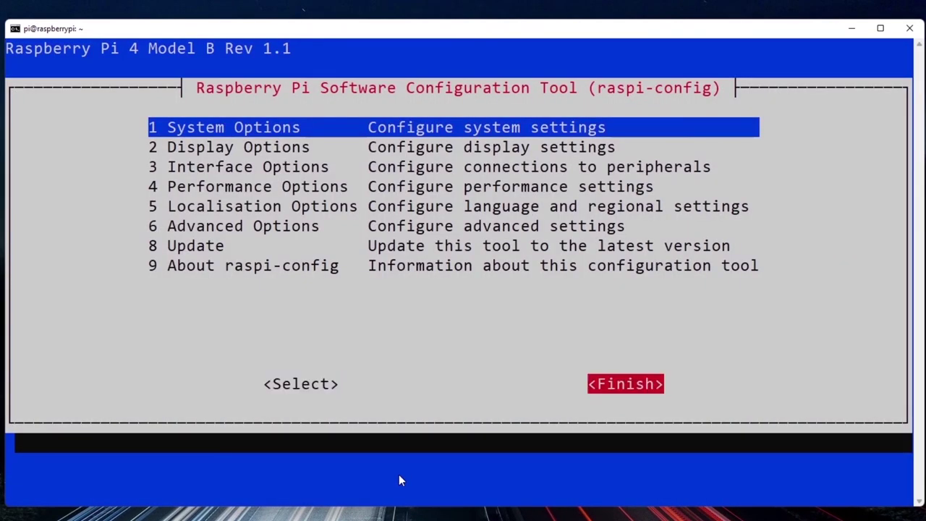
Exit raspi-config and accept rebooting the Pi now.
key(Return)
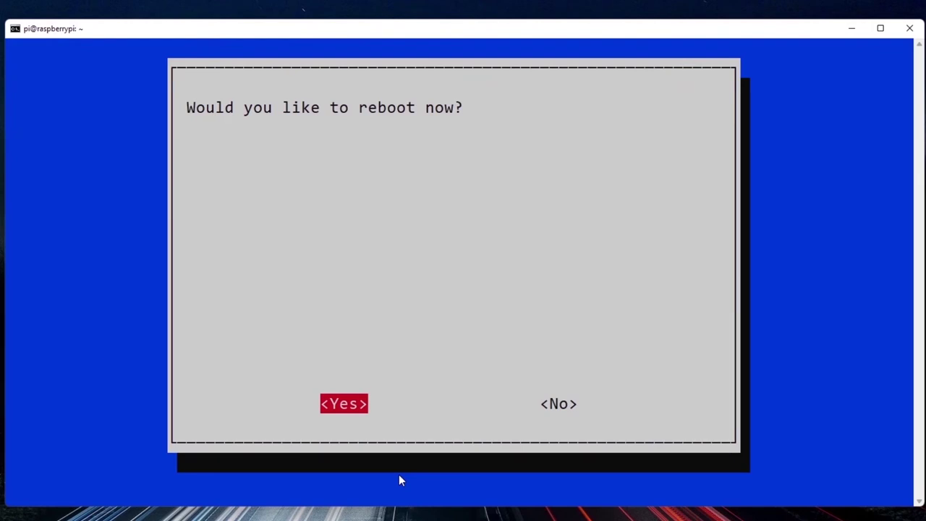
key(Return)
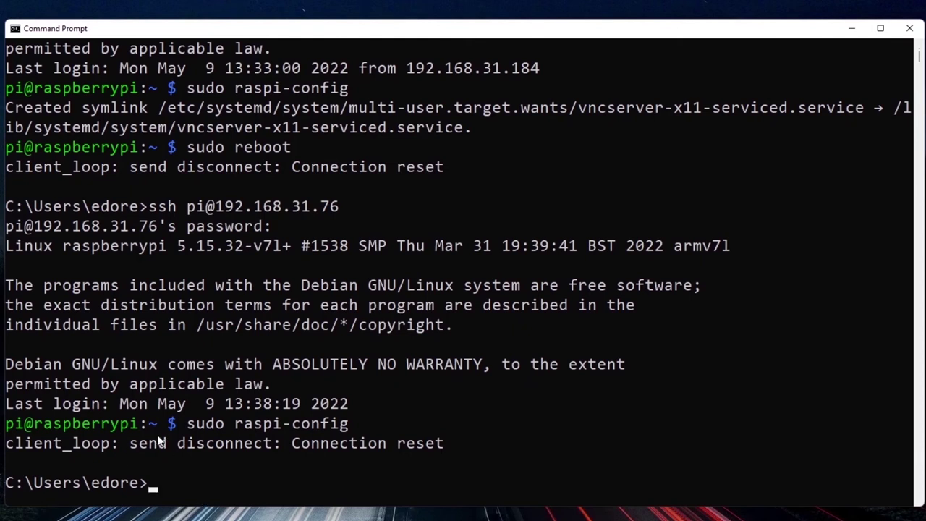
drag(455, 443, 245, 442)
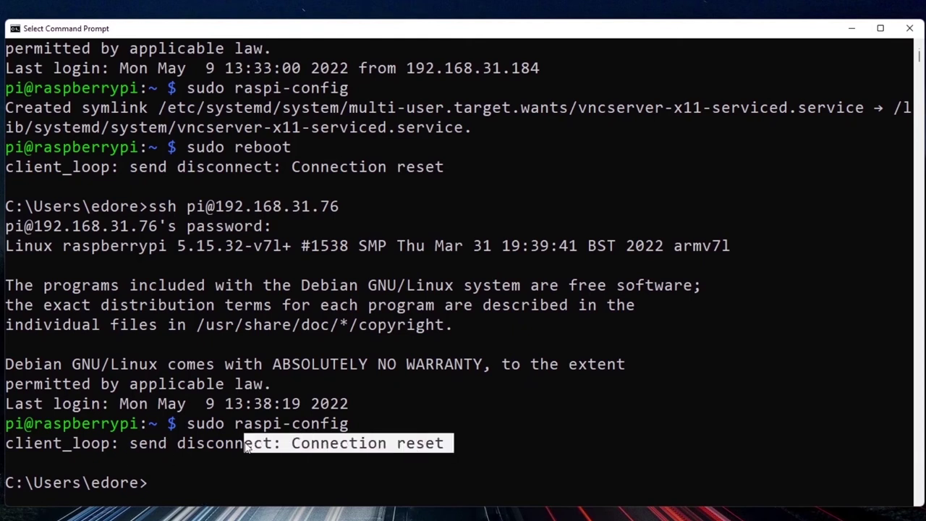
click(190, 483)
key(Escape)
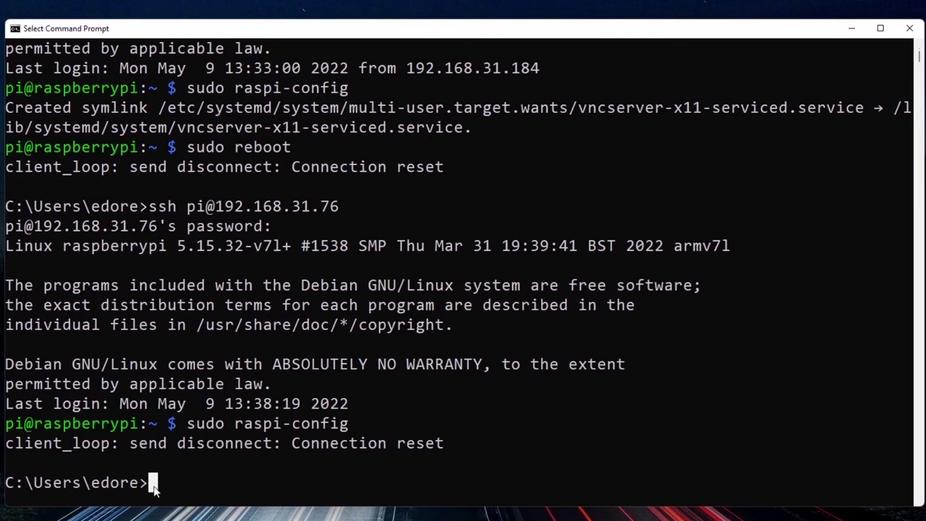
key(Up)
key(Return)
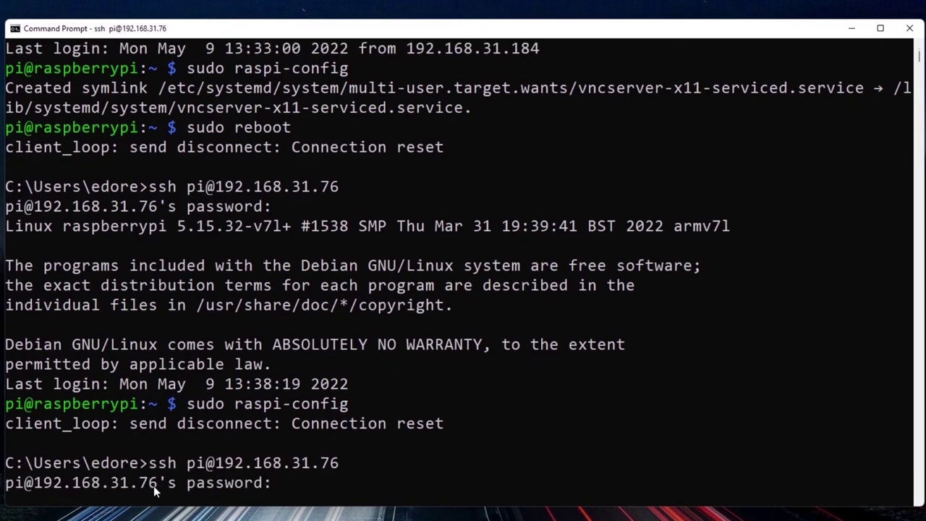
key(Return)
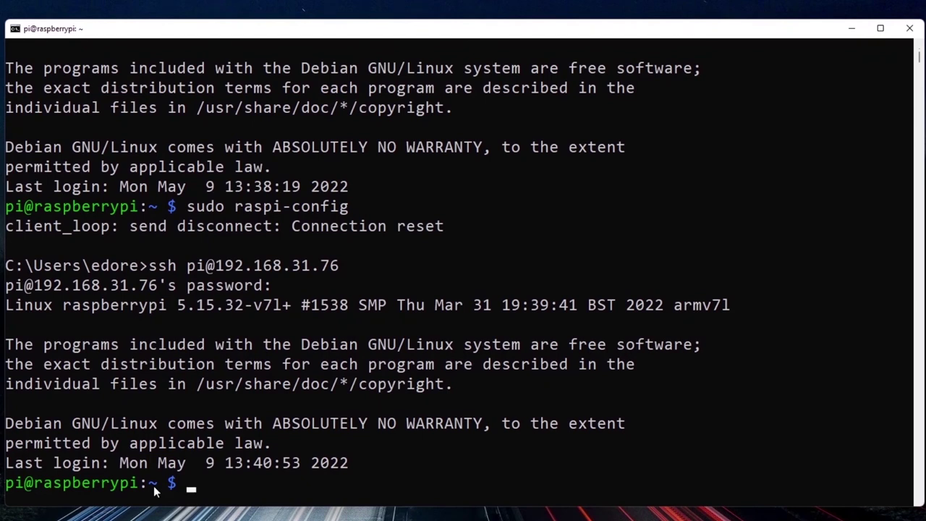
key(Up)
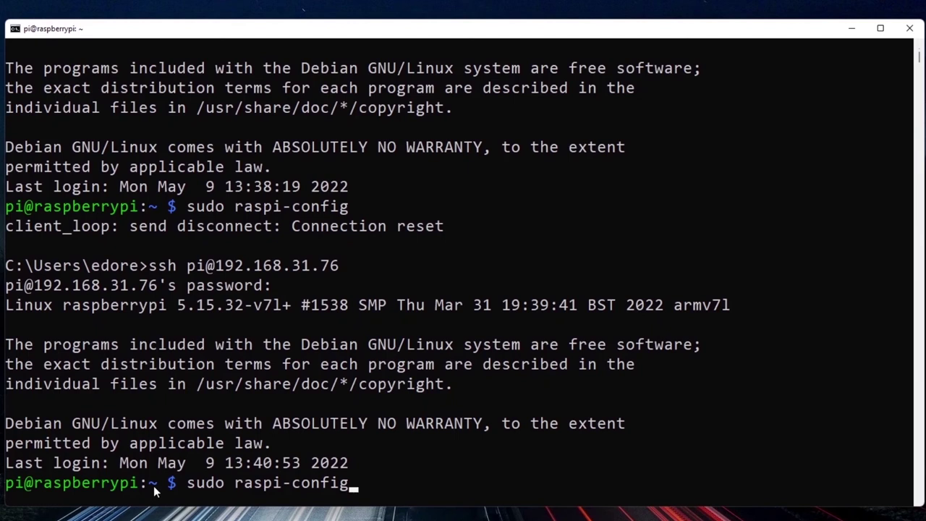
Launch sudo raspi-config and open Display Options > VNC Resolution.
key(Up)
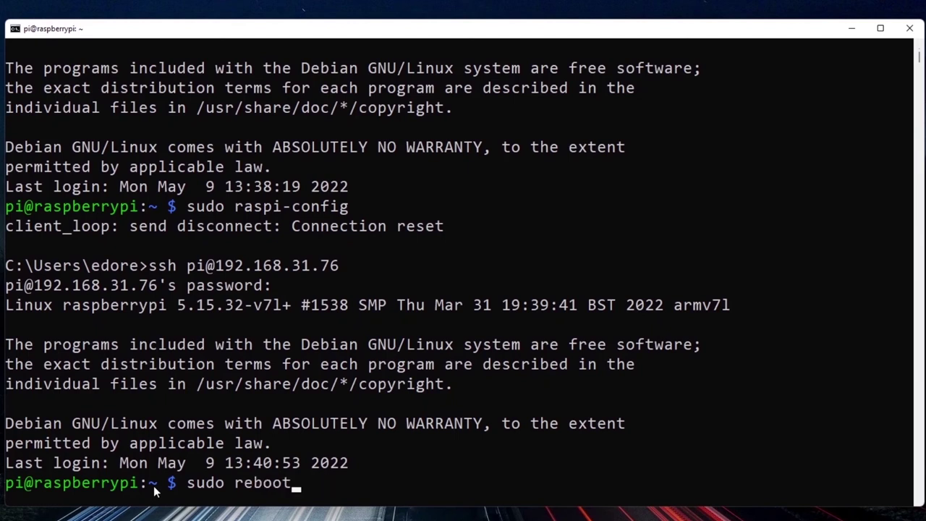
key(Down)
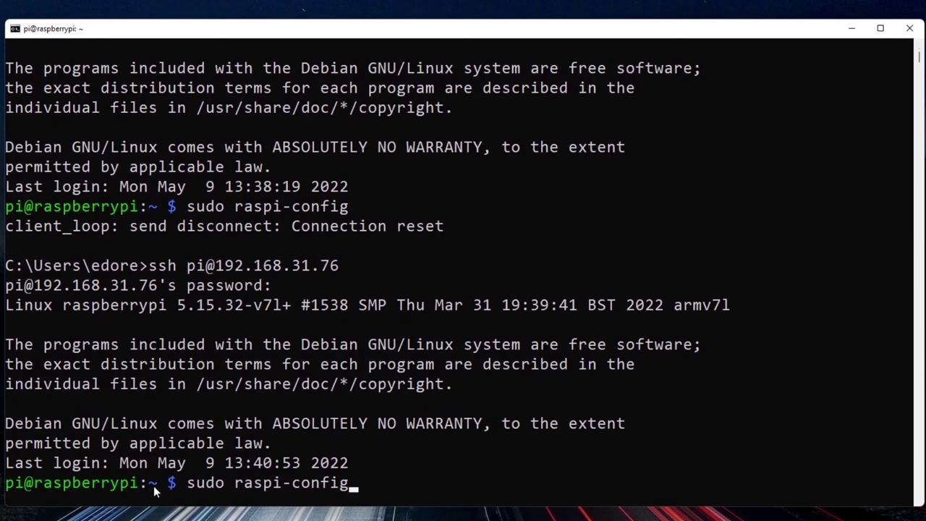
key(Return)
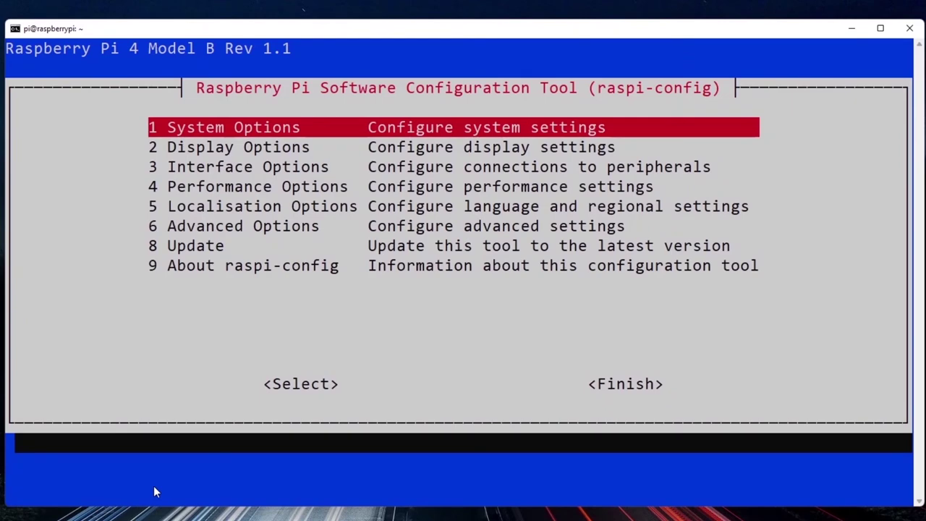
key(Down)
key(Return)
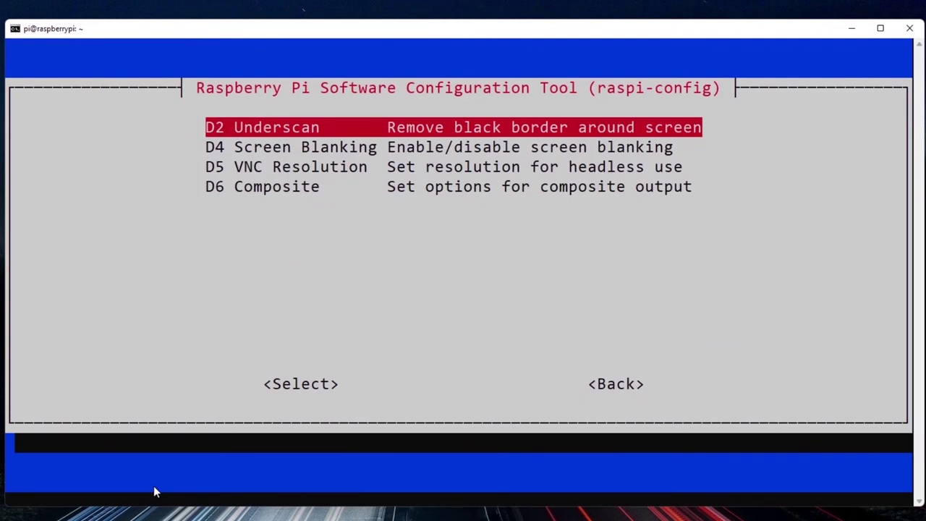
key(Down)
key(Down)
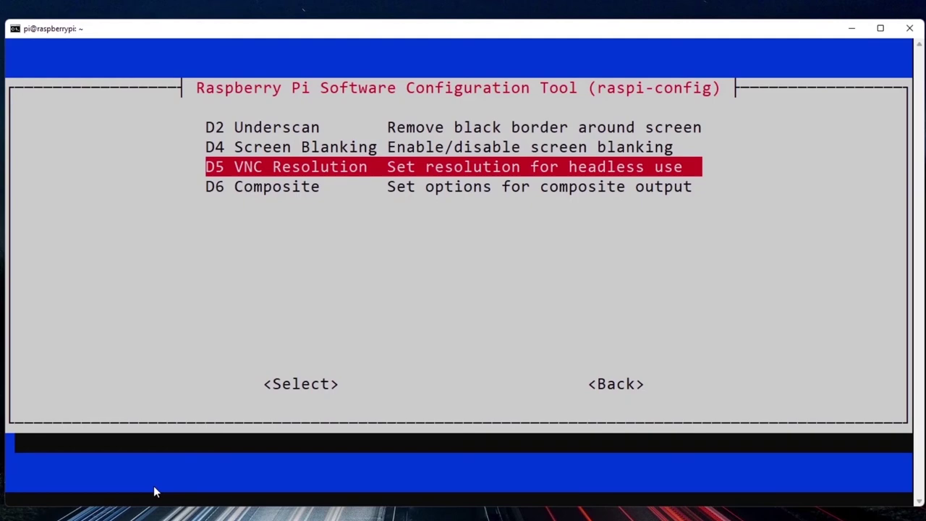
key(Return)
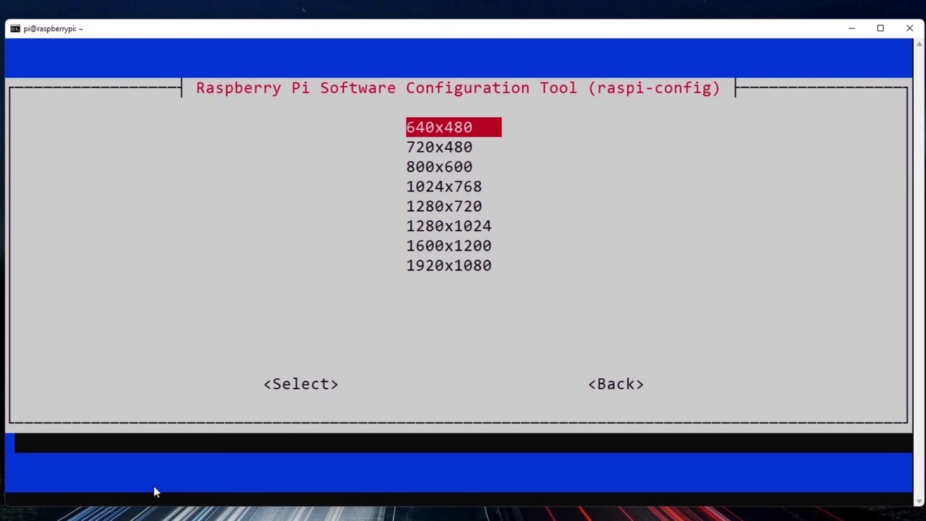
Choose 1920x1080 as the VNC resolution, confirm it, and Finish raspi-config.
key(Down)
key(Down)
key(Down)
key(Down)
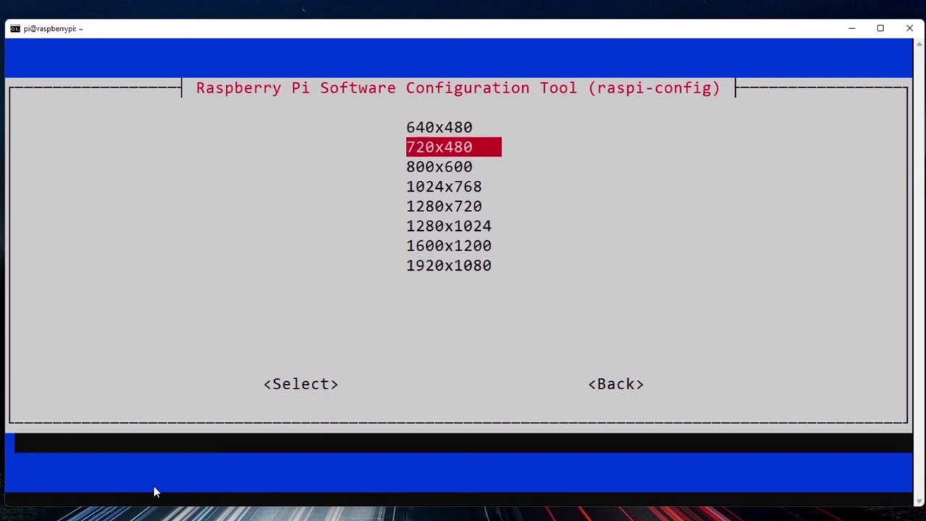
key(Up)
key(Up)
key(Up)
key(Down)
key(Down)
key(Down)
key(Down)
key(Down)
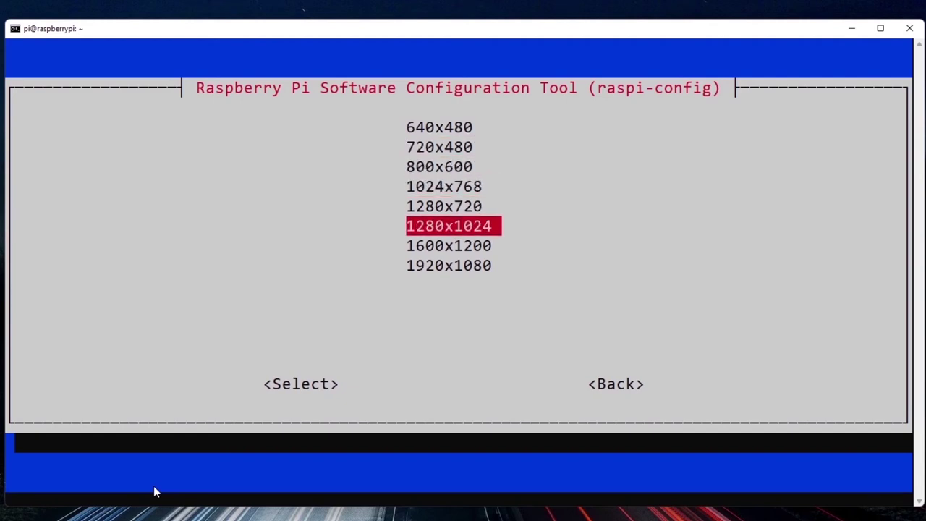
key(Up)
key(Up)
key(Up)
key(Up)
key(Down)
key(Down)
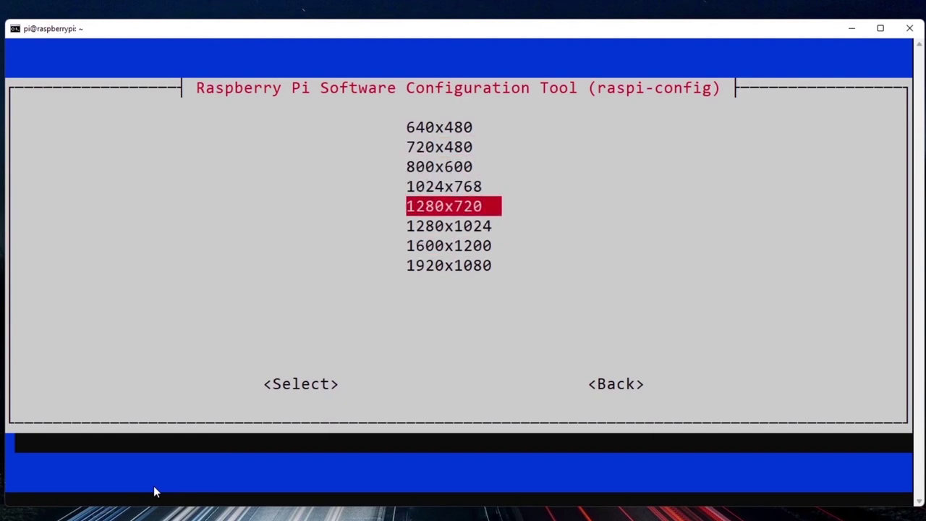
key(Down)
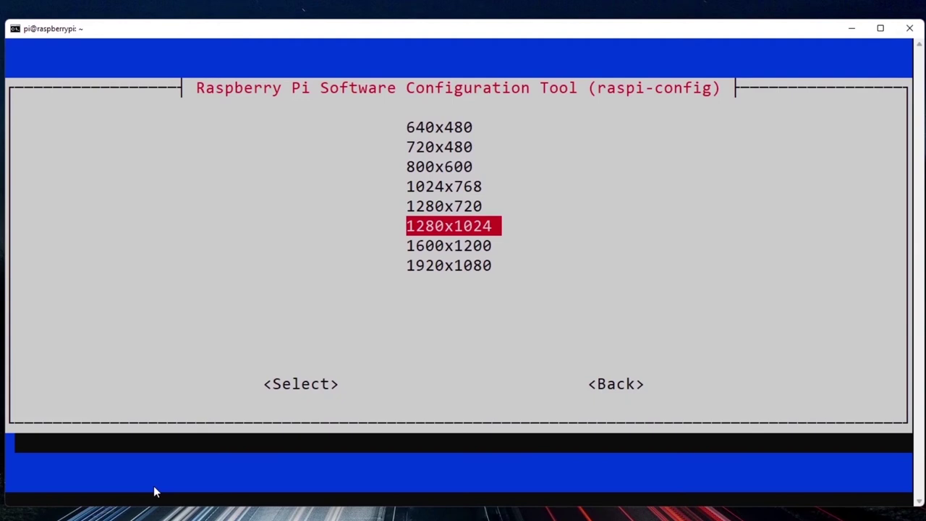
key(Down)
key(Down)
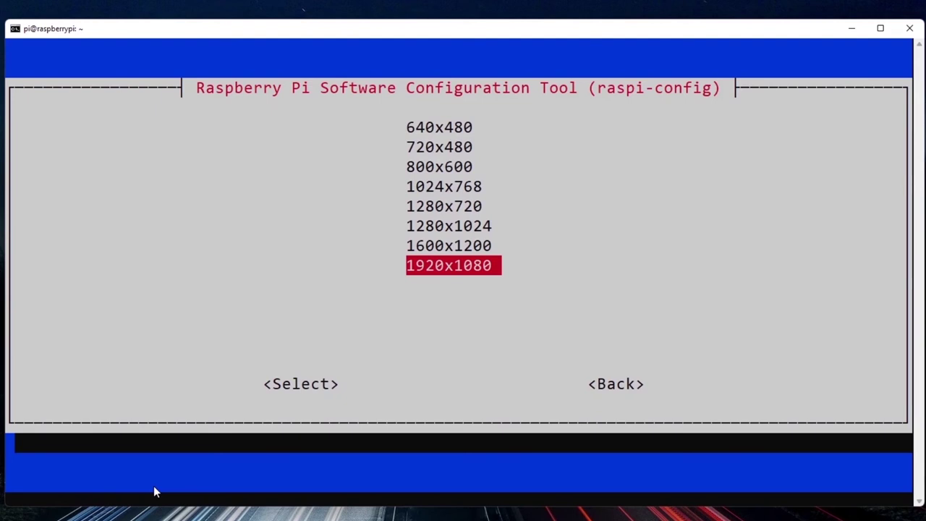
key(Return)
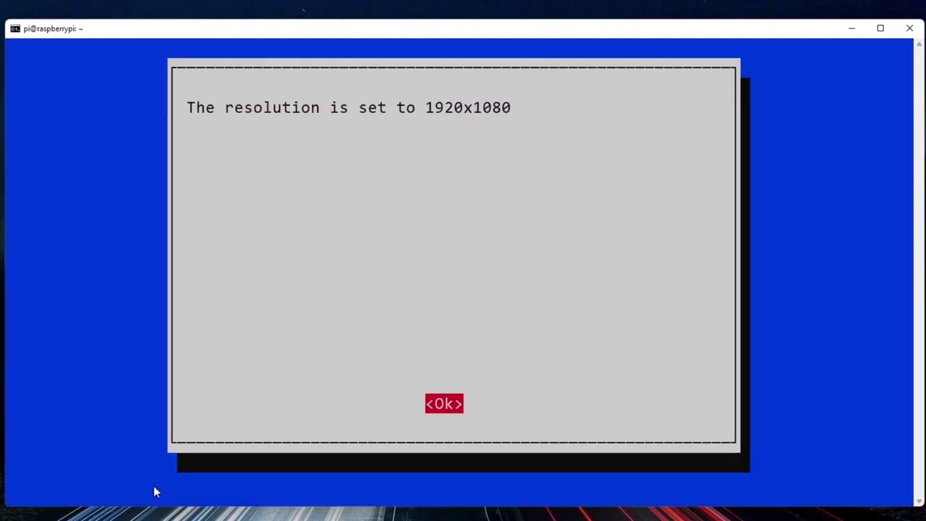
key(Return)
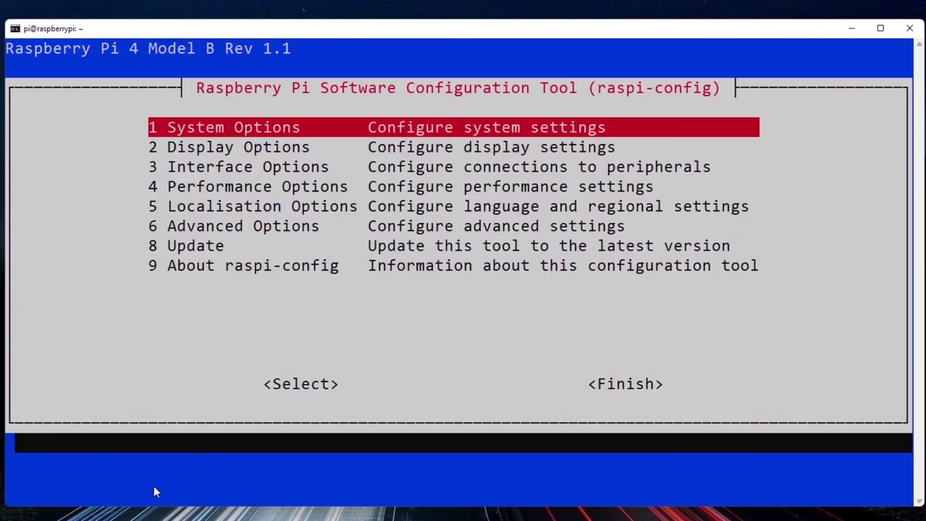
key(Tab)
key(Tab)
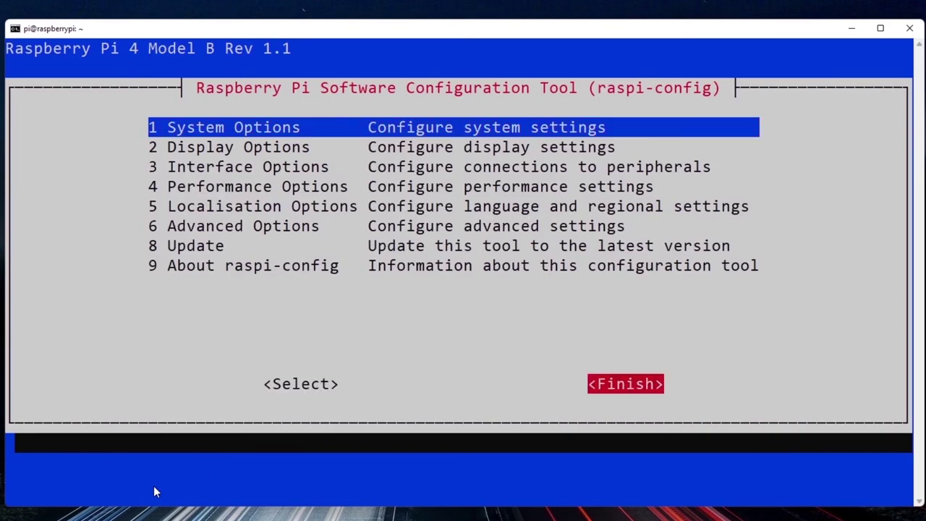
key(Return)
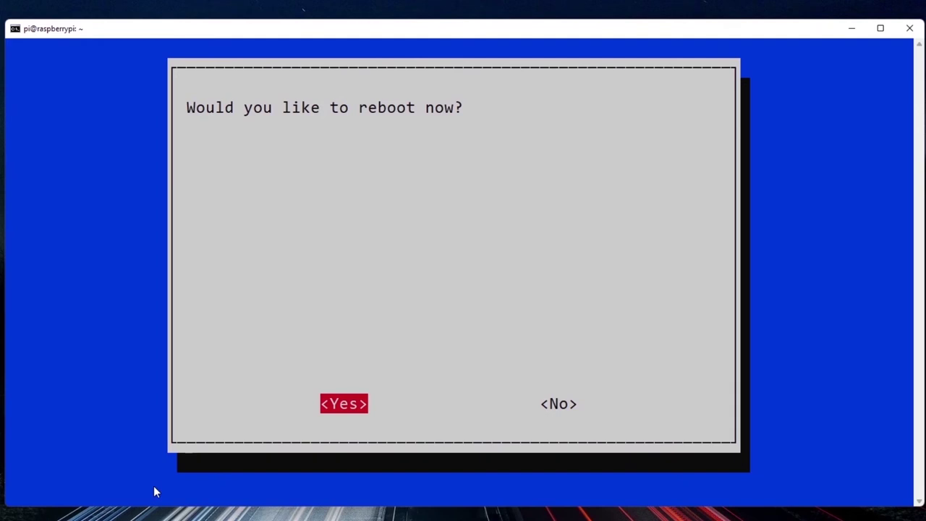
Accept rebooting the Raspberry Pi now.
key(Return)
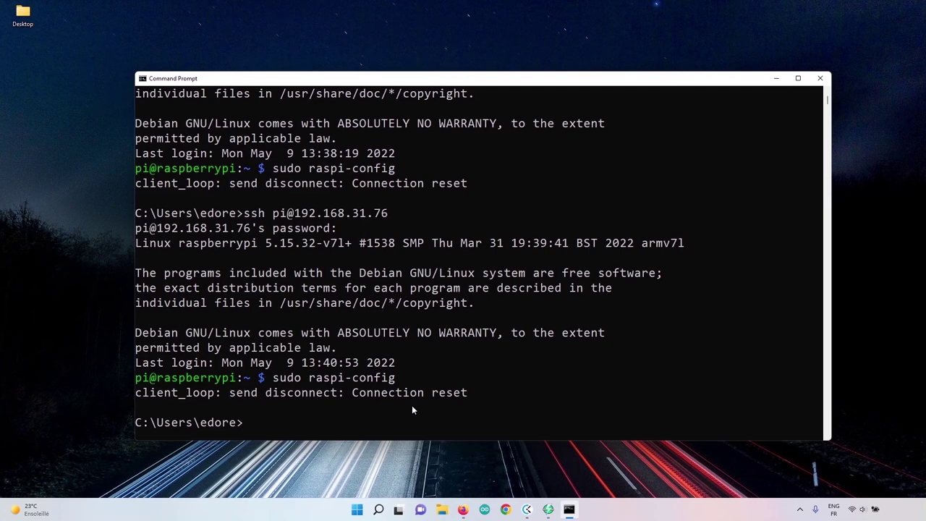
Open the 'Download VNC Viewer for Windows' result from the Firefox search results.
click(463, 509)
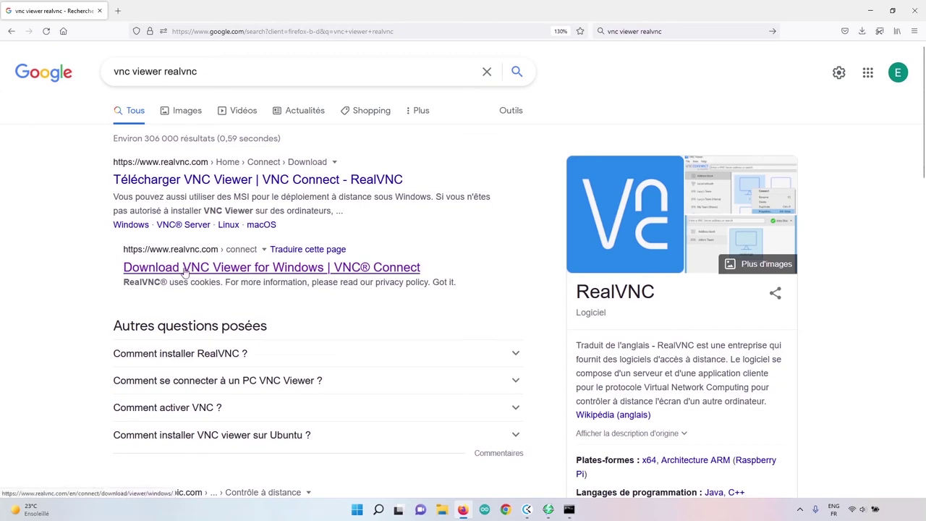
click(297, 268)
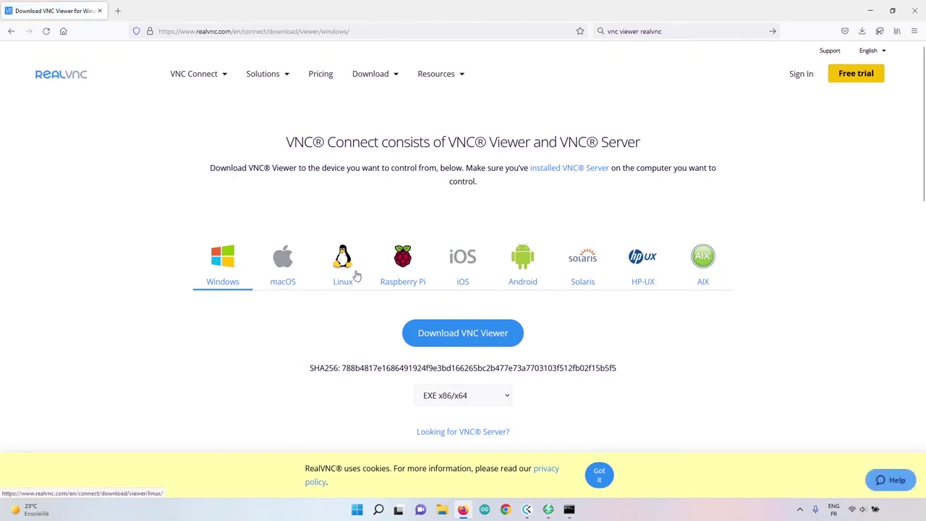
Dismiss the cookie notice, browse the macOS and Linux options, then download the Windows VNC Viewer installer.
click(600, 474)
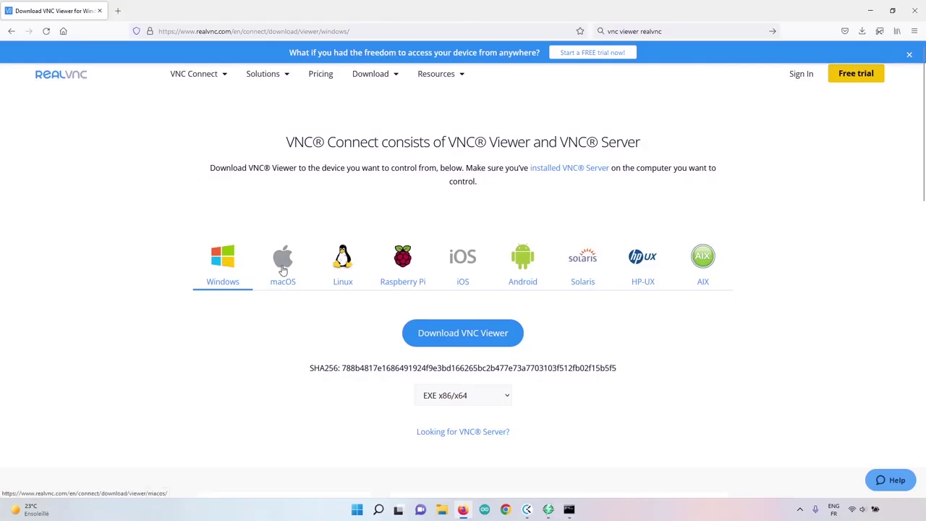
click(283, 267)
click(343, 265)
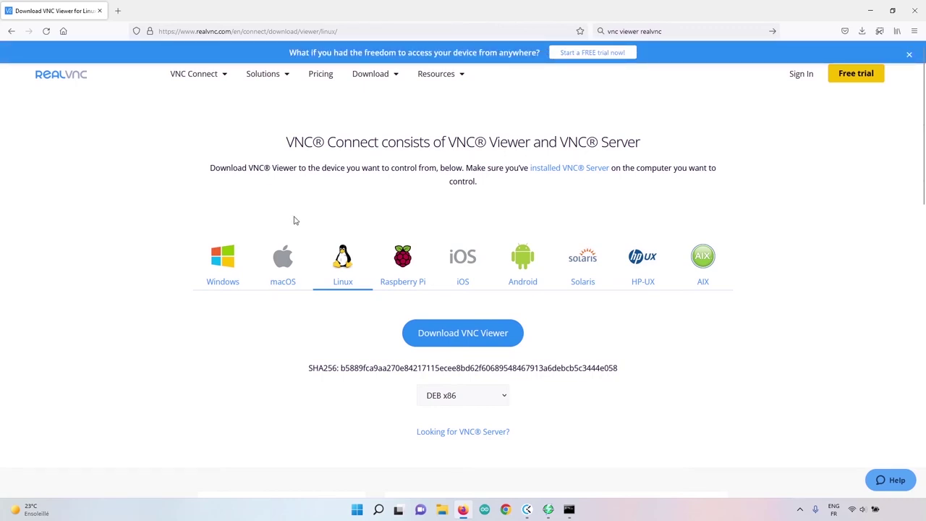
click(221, 259)
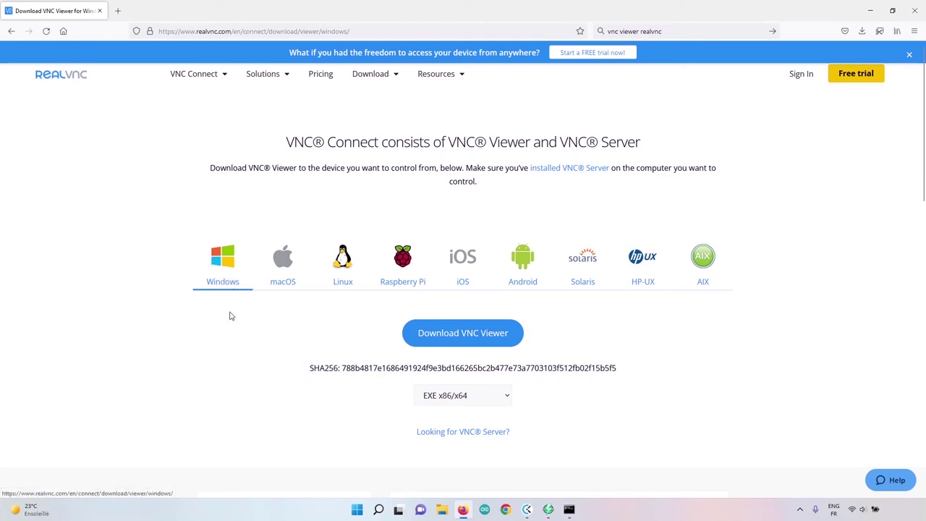
click(484, 341)
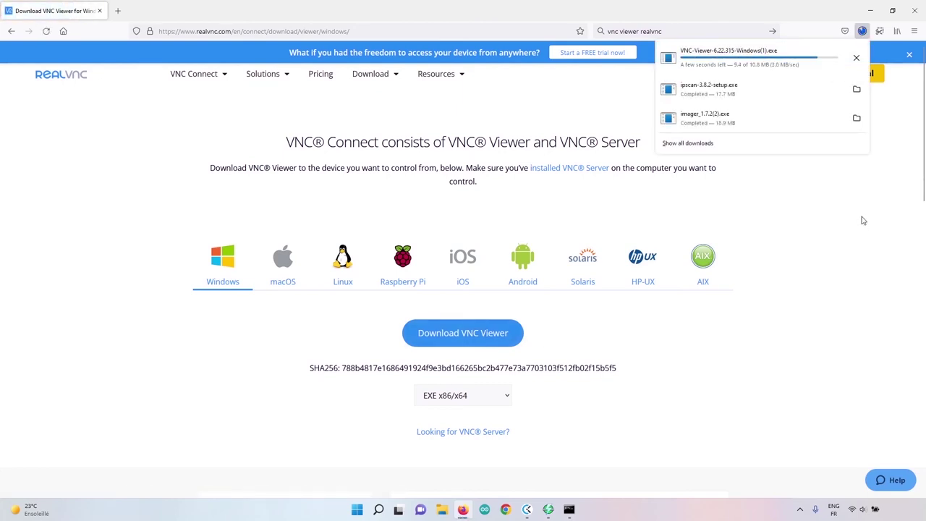
Install VNC Viewer 6.22.315 in English with default options to C:\Program Files\RealVNC\VNC Viewer.
click(744, 57)
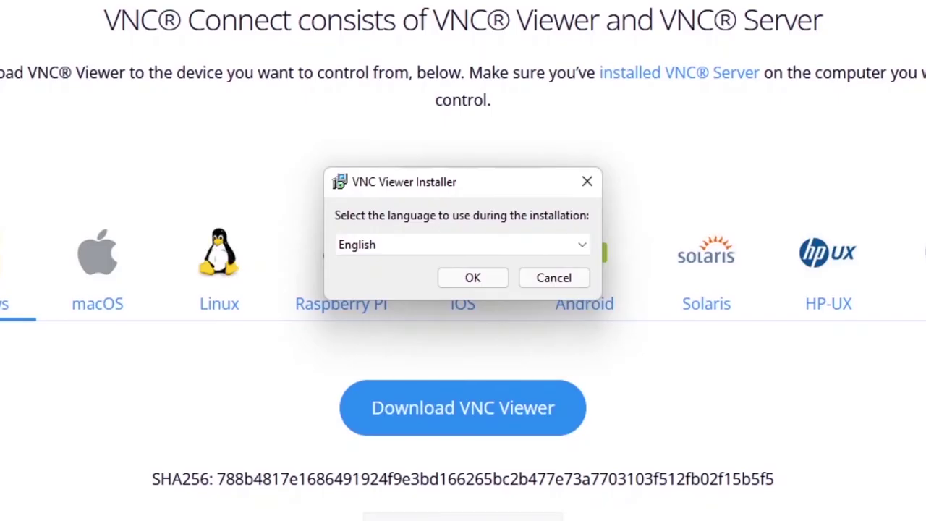
click(482, 281)
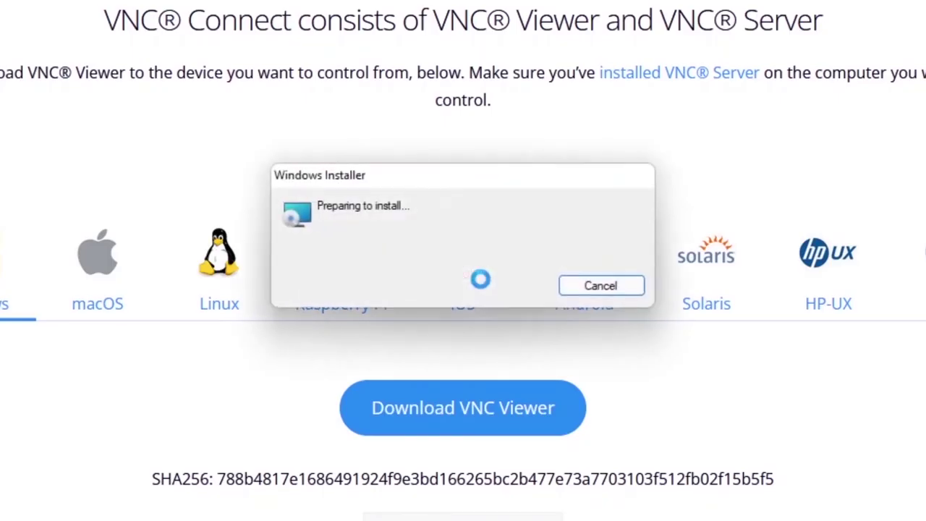
click(563, 401)
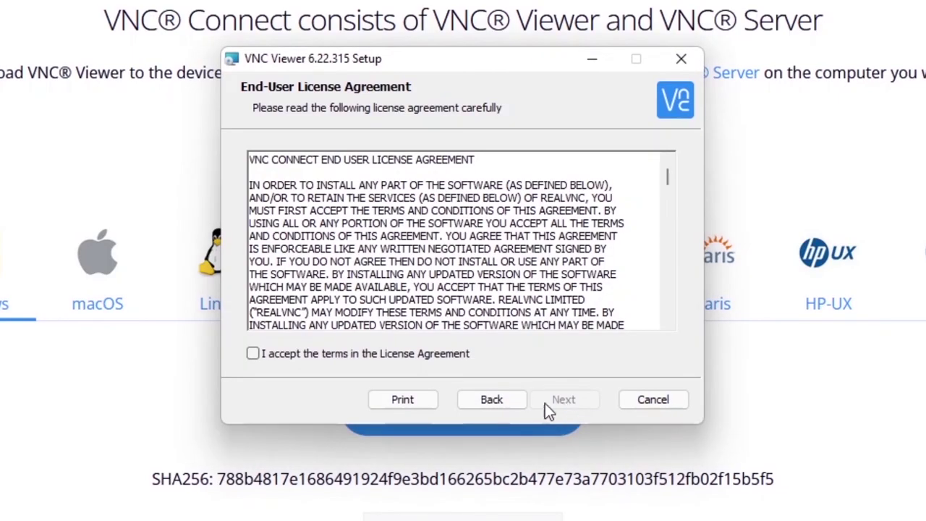
click(254, 354)
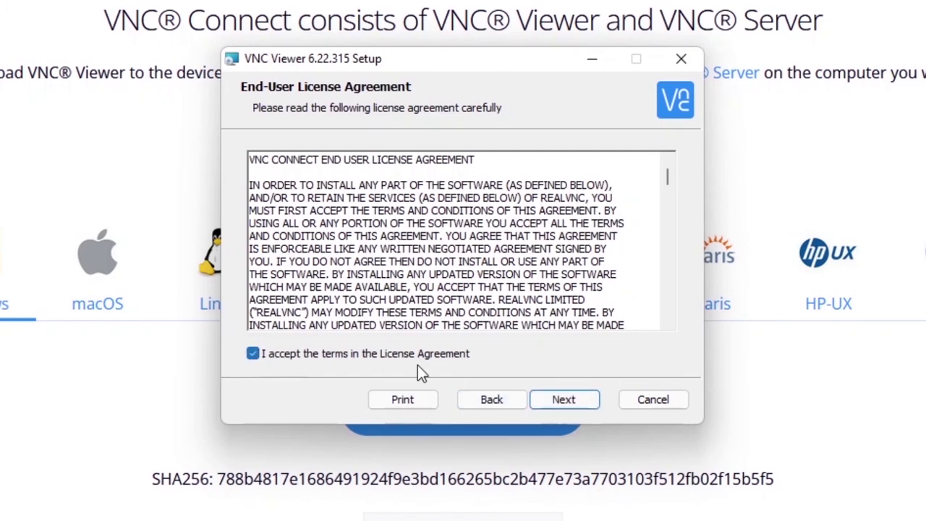
click(581, 402)
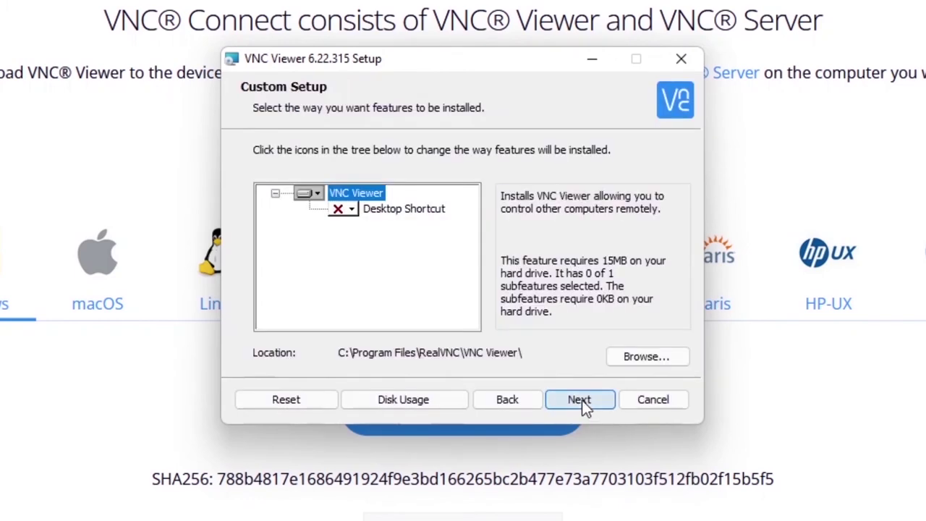
click(582, 400)
click(558, 400)
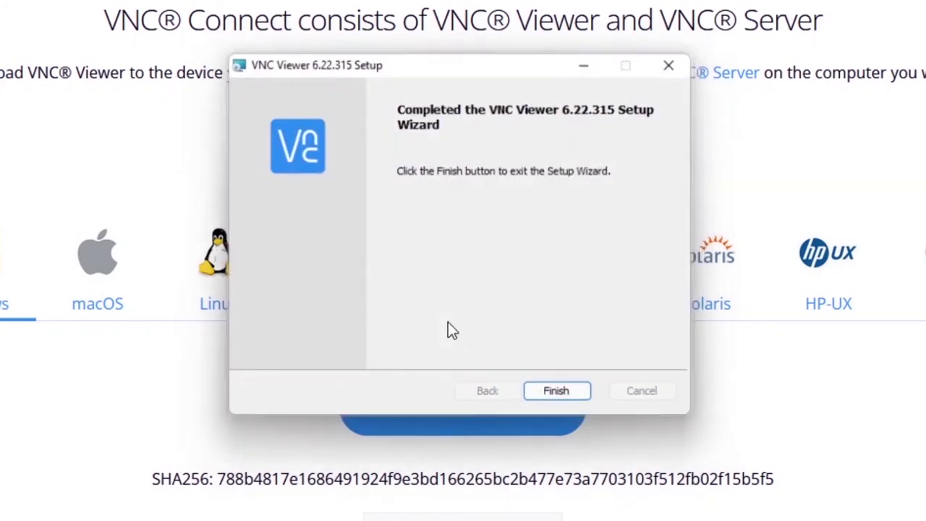
click(563, 402)
key(alt+Tab)
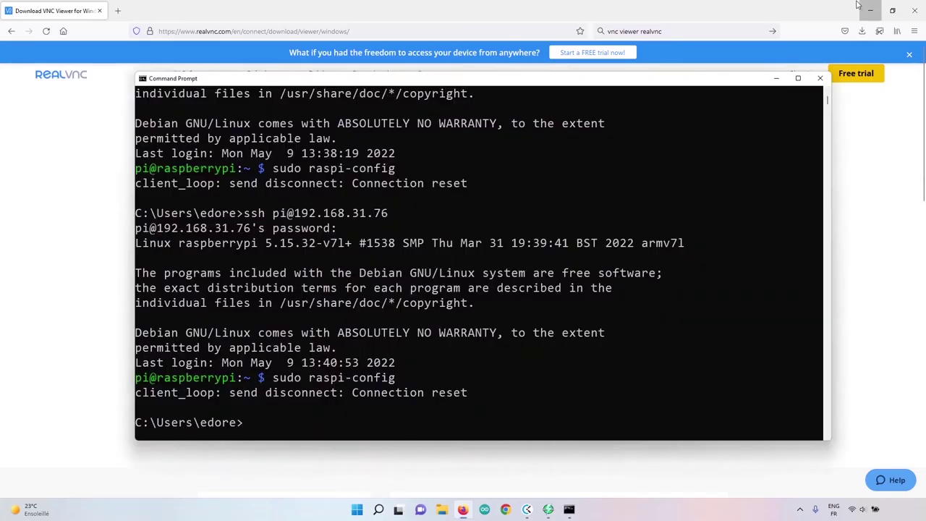
Launch VNC Viewer by searching 'vnc' in Windows search.
click(870, 10)
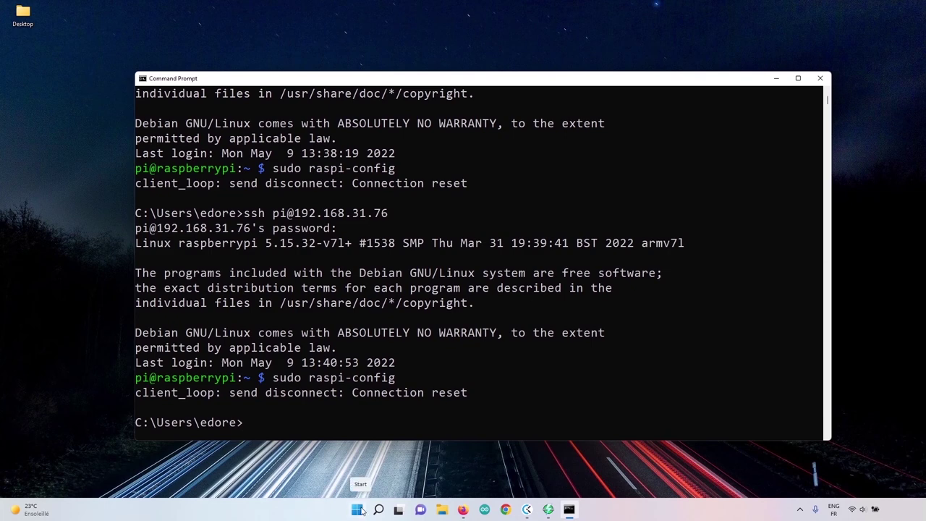
click(357, 510)
text(vnc)
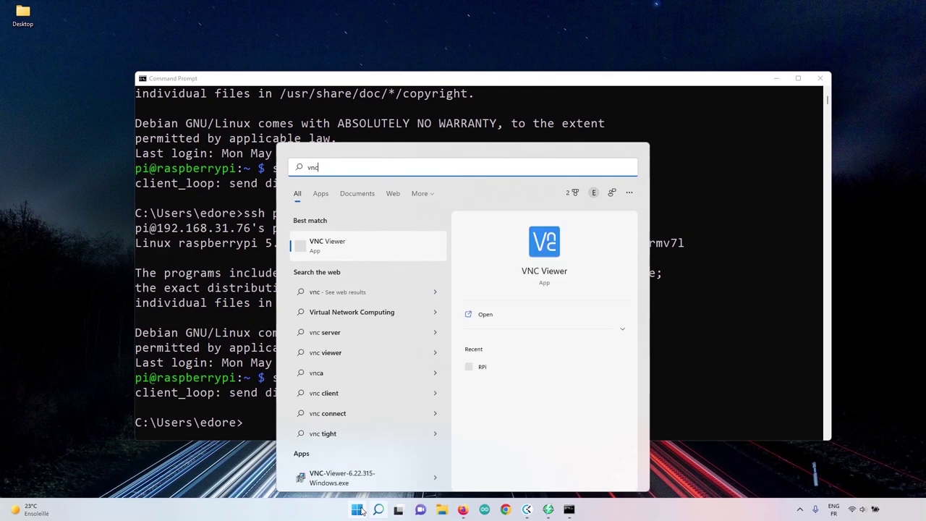
click(322, 248)
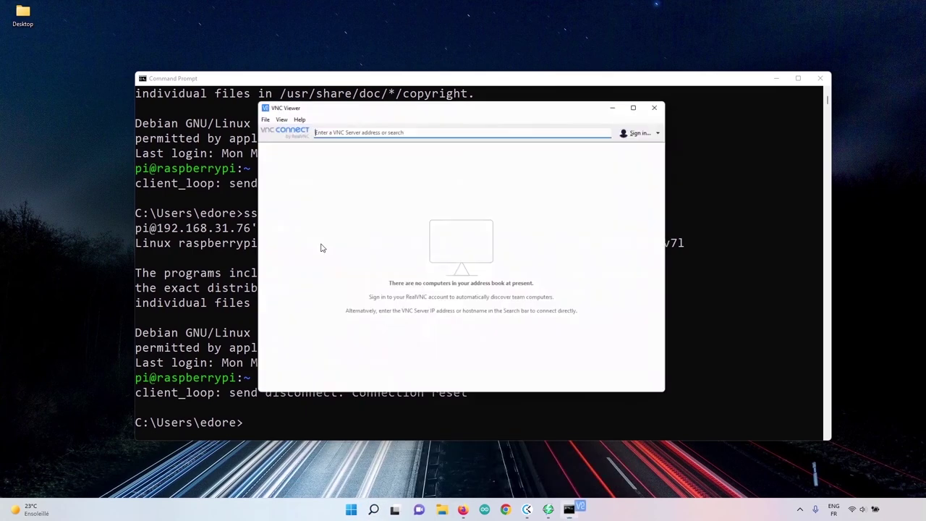
click(775, 78)
drag(566, 107, 571, 112)
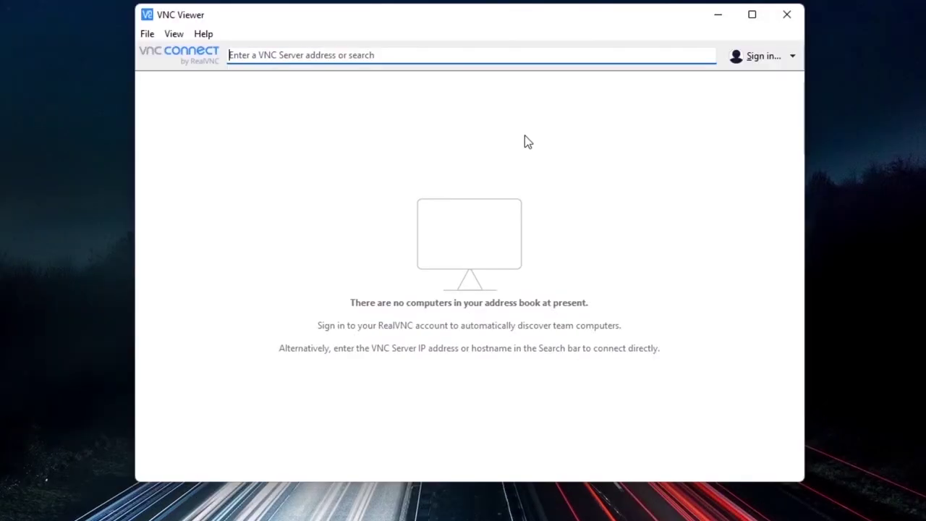
Start a new connection from the File menu, ready to enter the server address.
click(147, 34)
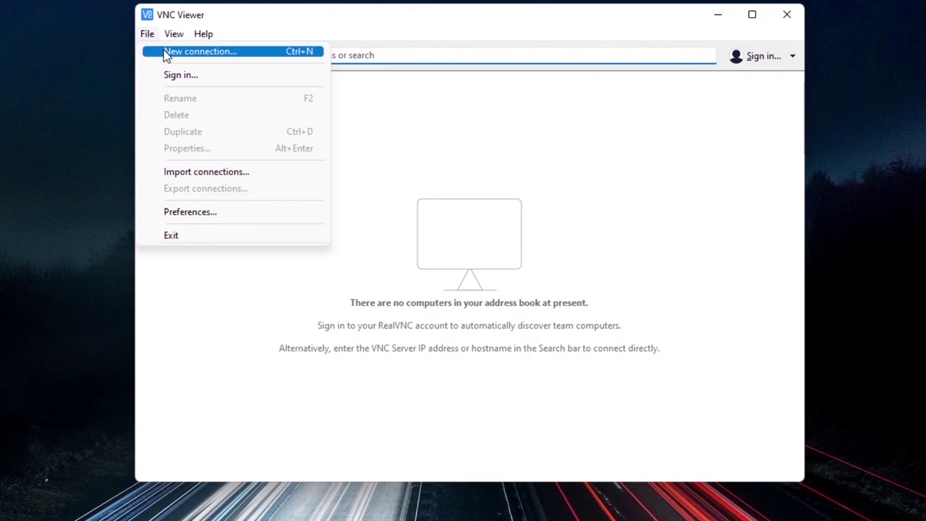
click(166, 55)
click(377, 193)
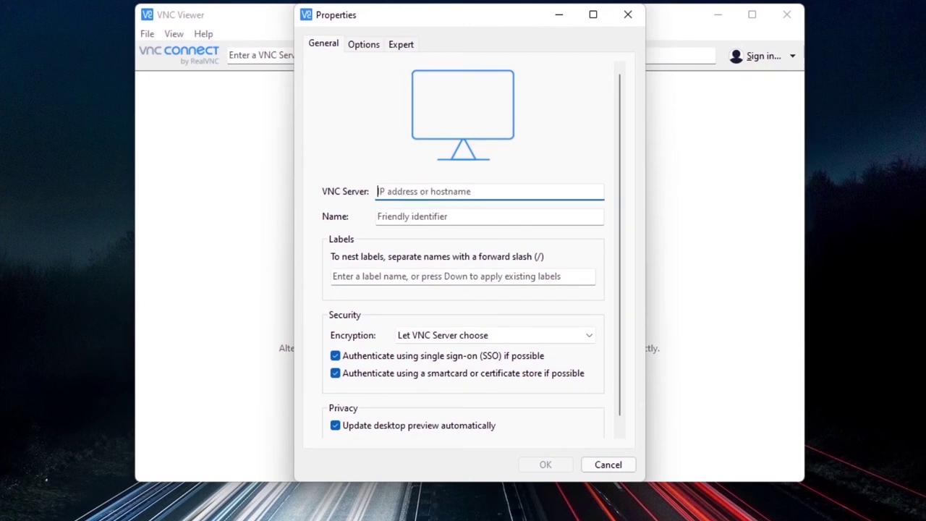
Save a new connection with server 192.168.31.76 named 'Raspberry Pi'.
click(410, 192)
click(407, 189)
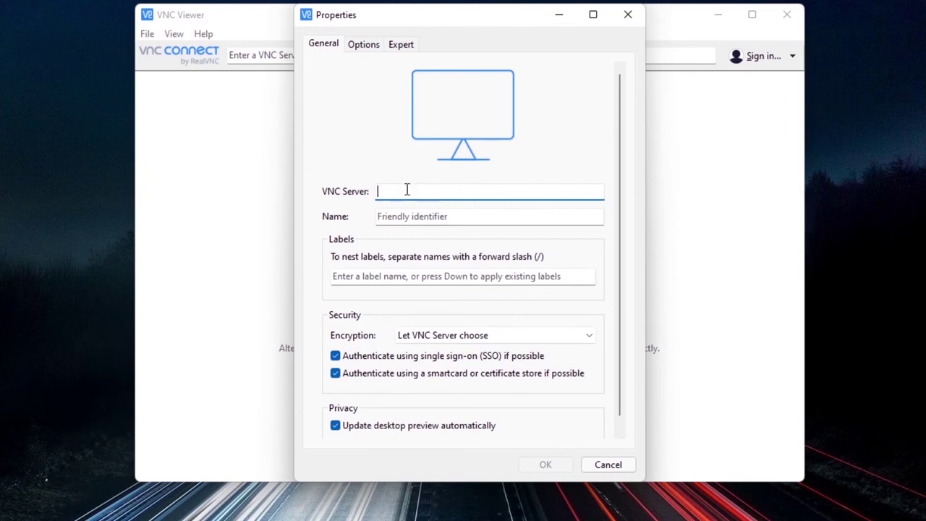
text(192)
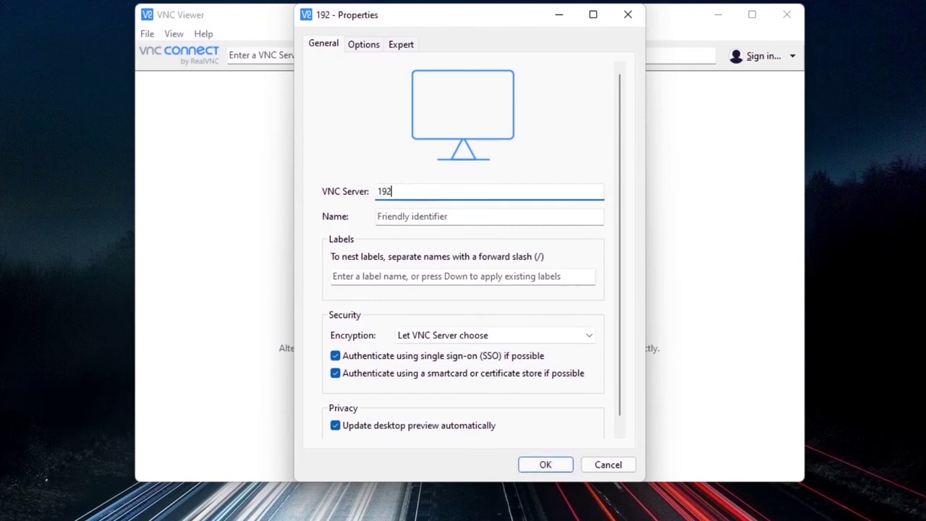
text(.168.)
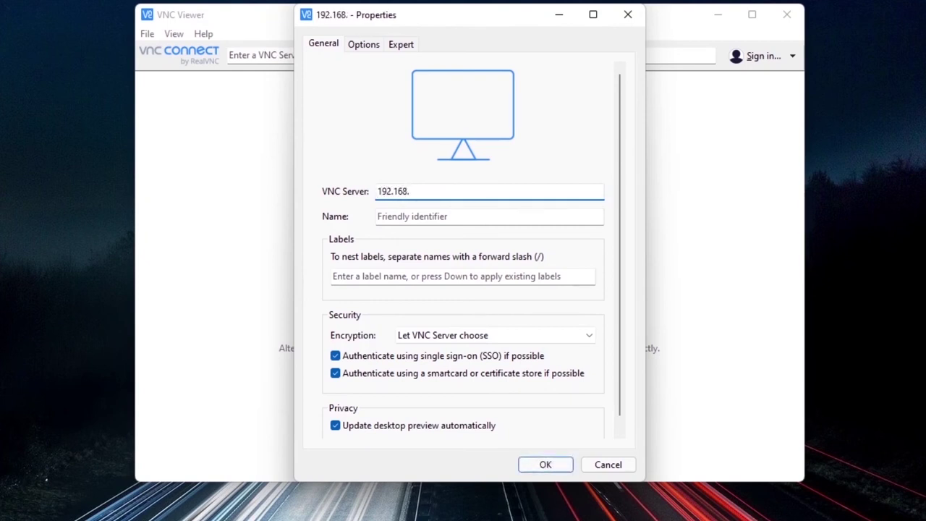
text(31.76)
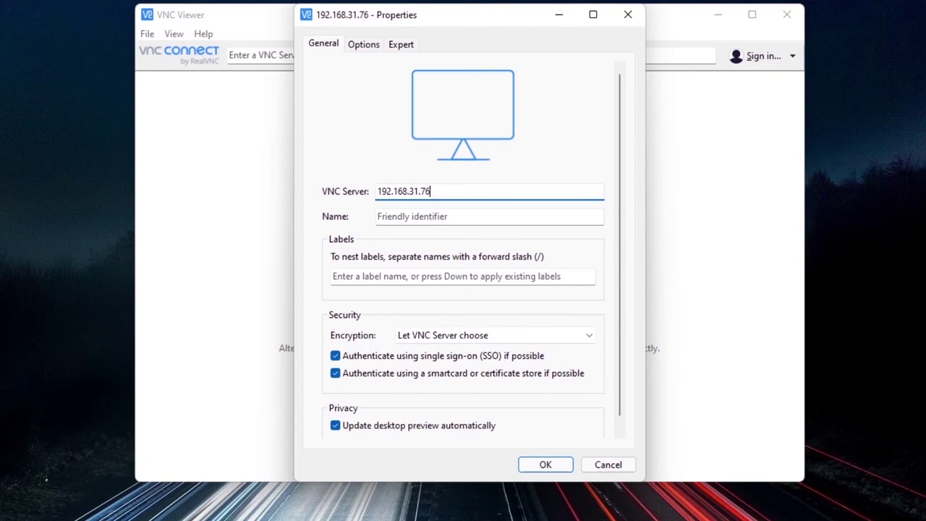
click(412, 215)
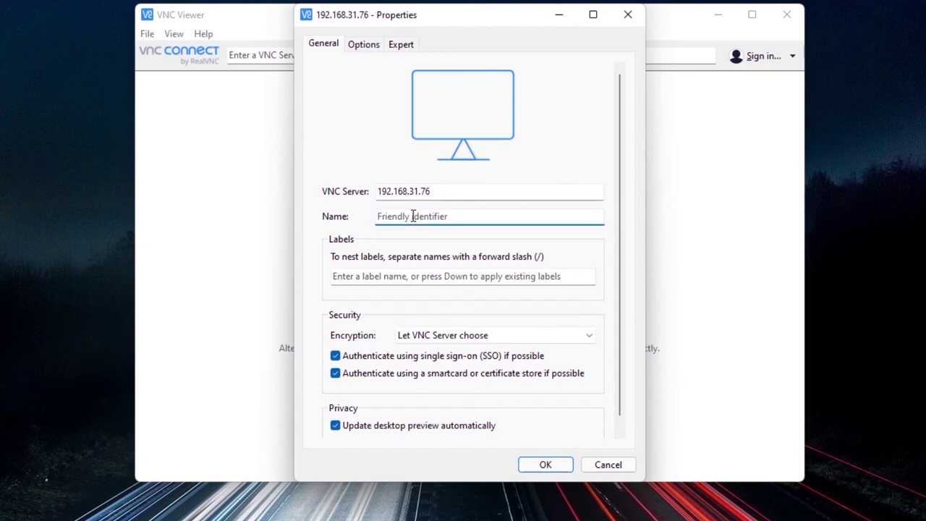
text(Raspberry)
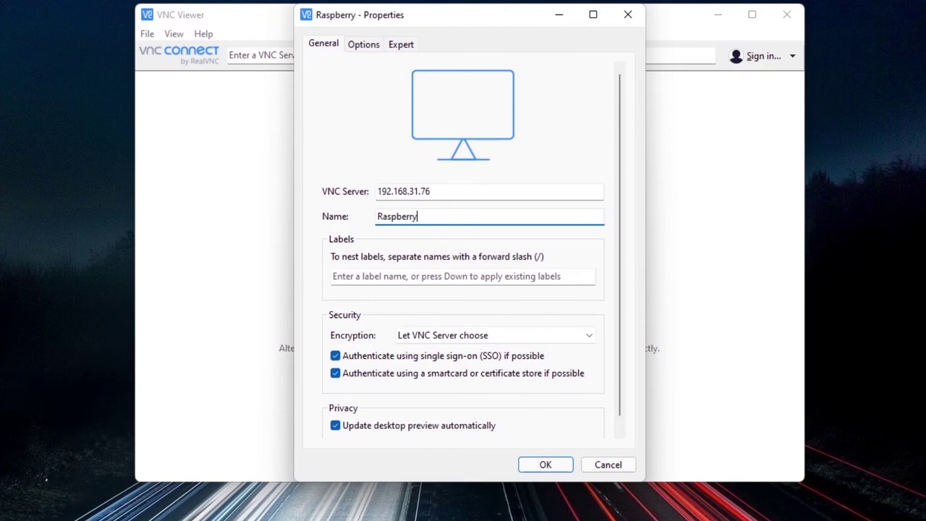
text( Pi)
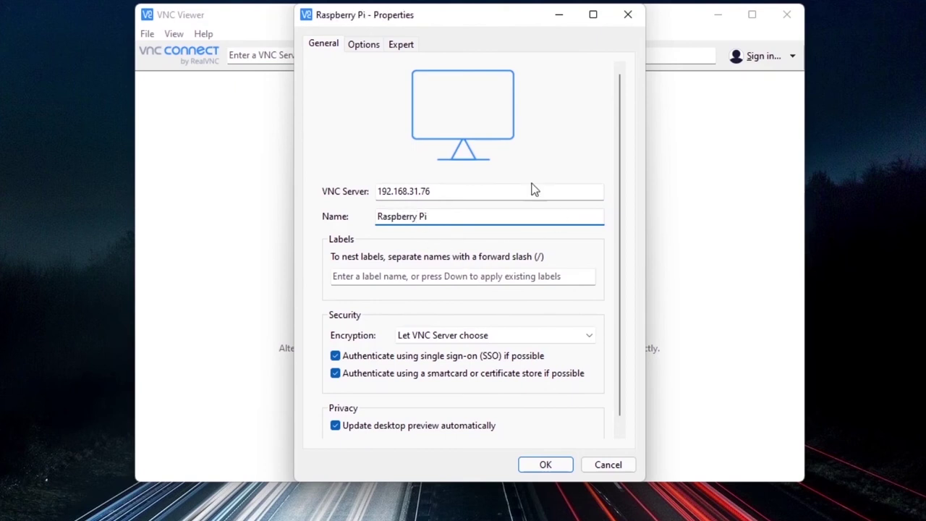
click(545, 465)
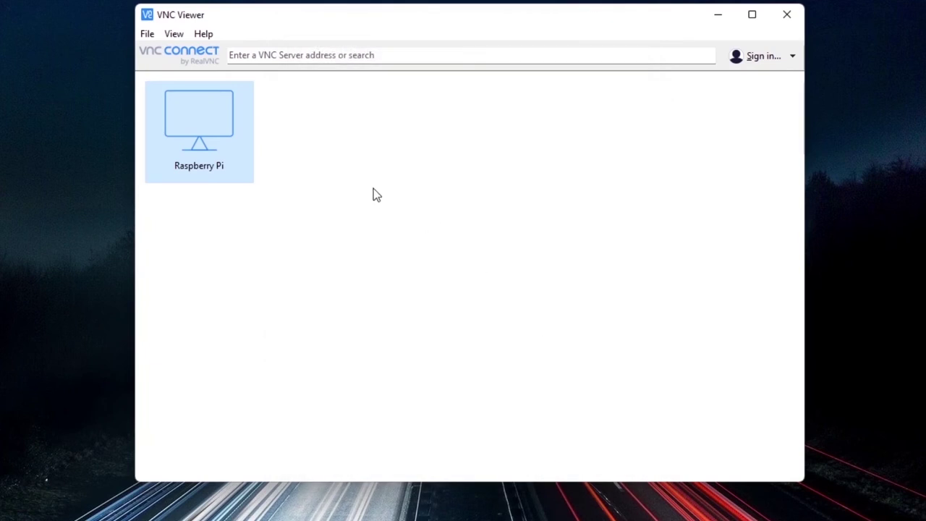
Connect to the Raspberry Pi, accept its identity, and log in with the username and remembered password.
double_click(209, 128)
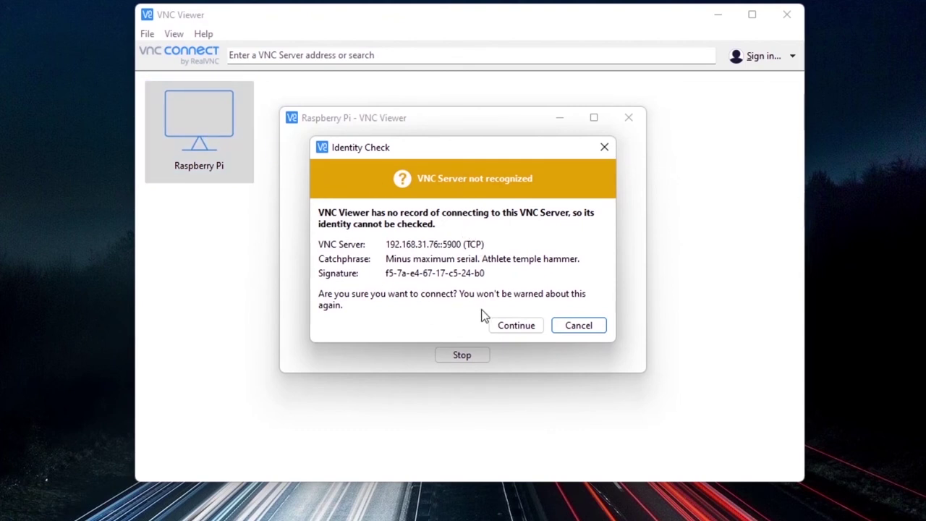
click(519, 327)
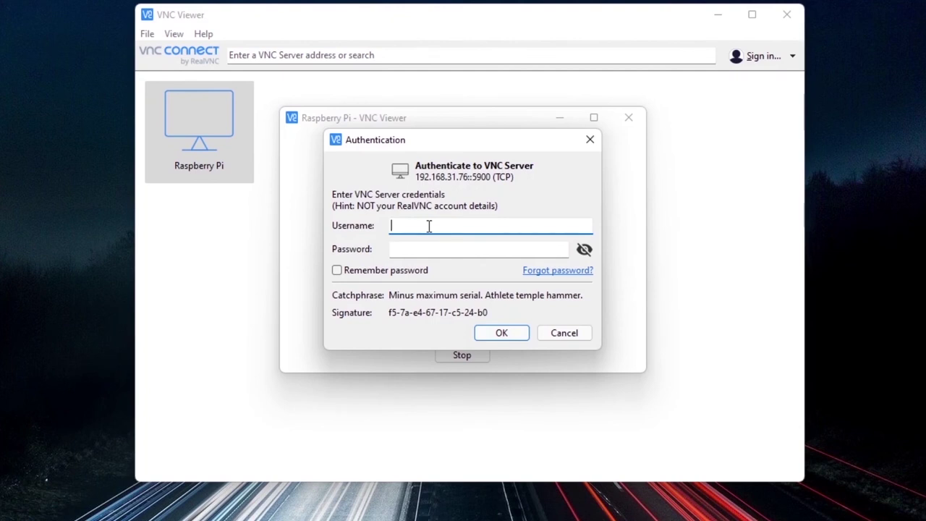
text(pi)
drag(410, 226, 384, 228)
click(411, 227)
click(419, 248)
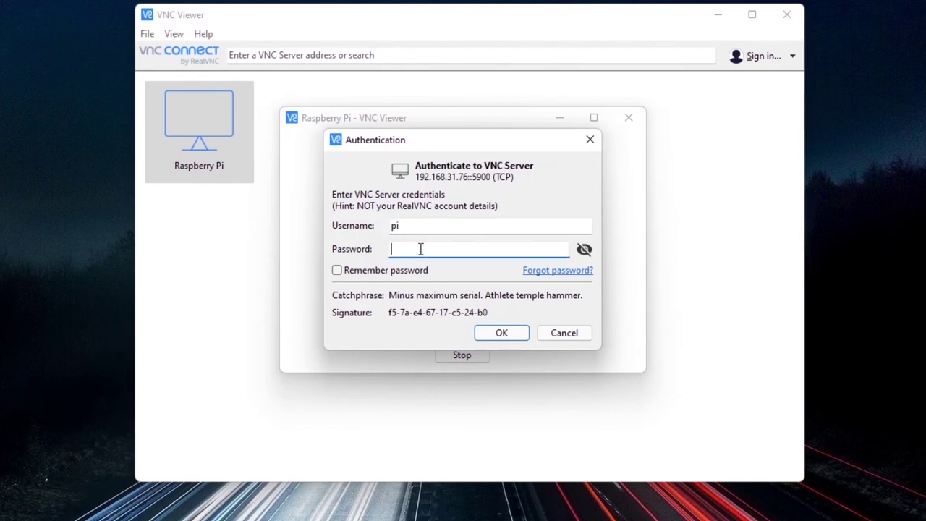
text(r)
click(338, 273)
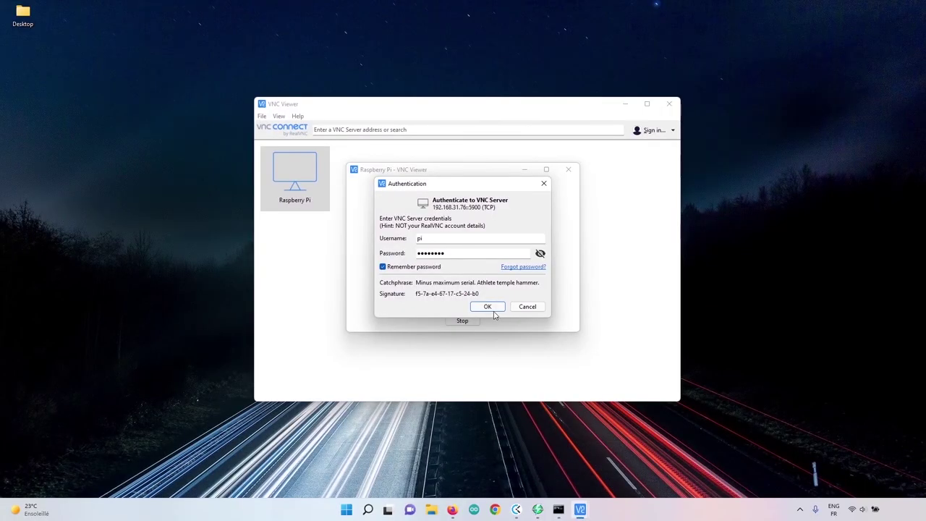
click(501, 333)
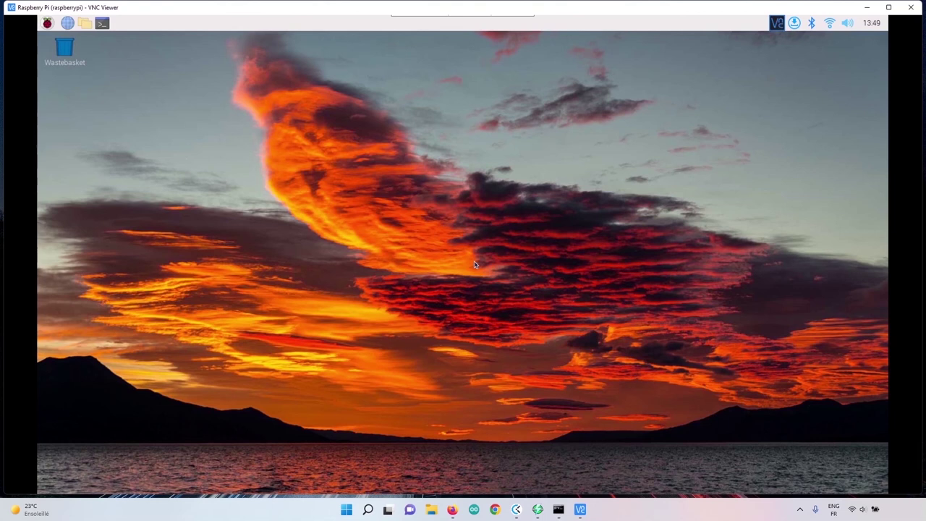
Switch the Raspberry Pi remote session to full screen.
click(465, 165)
mouse_move(398, 22)
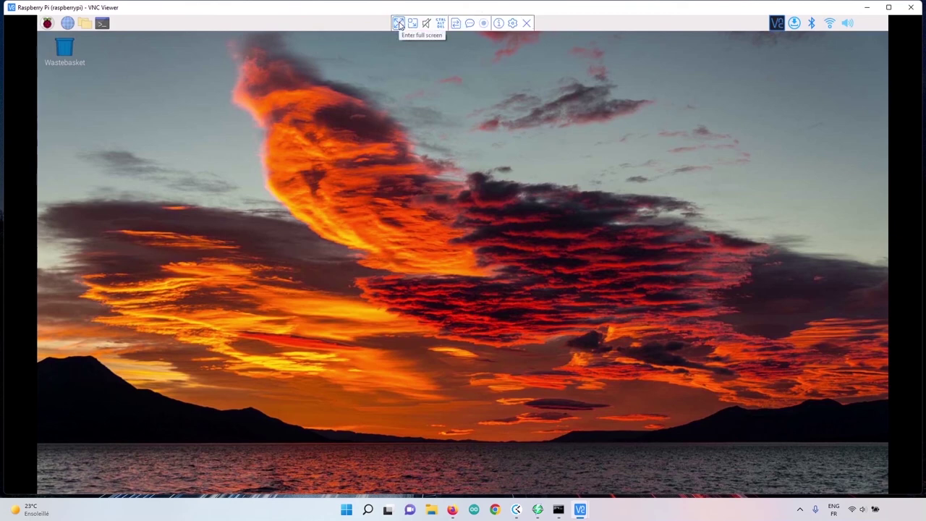
click(399, 24)
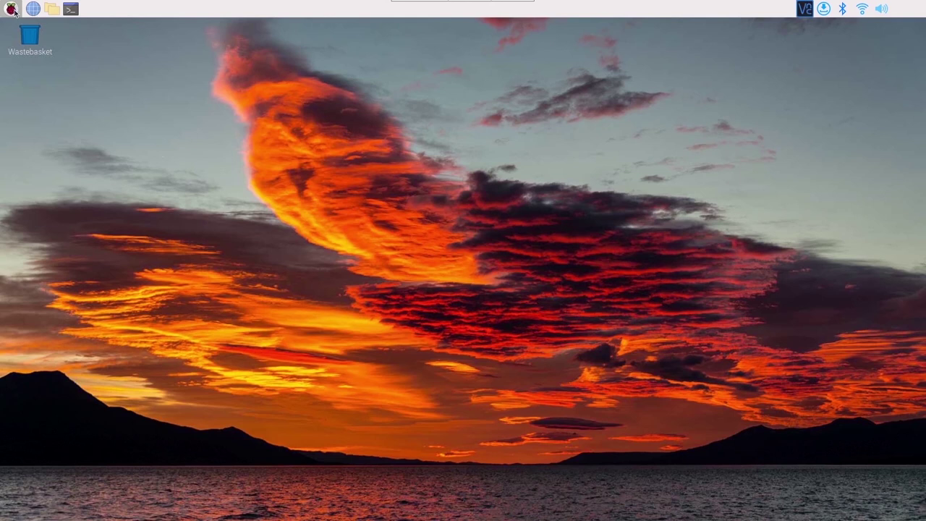
Open the Raspberry Pi applications menu showing its Preferences submenu.
click(14, 10)
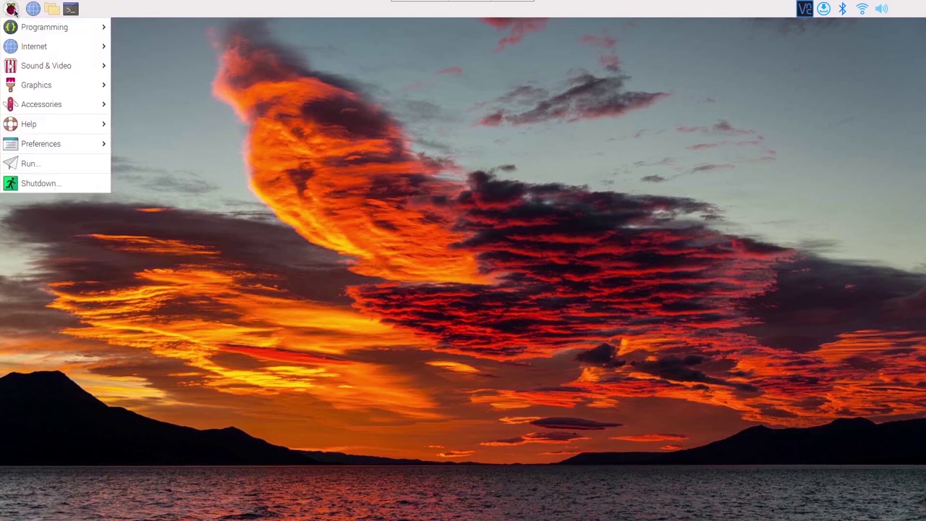
click(190, 41)
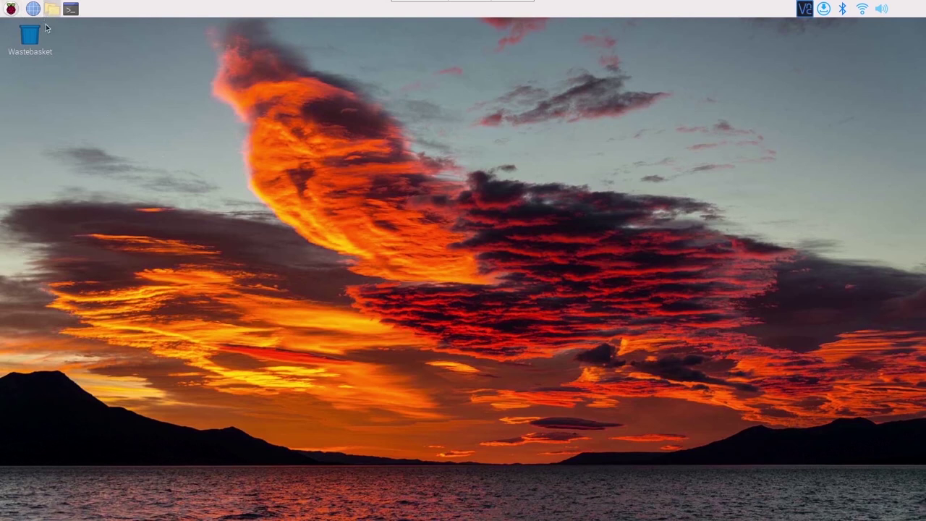
click(12, 10)
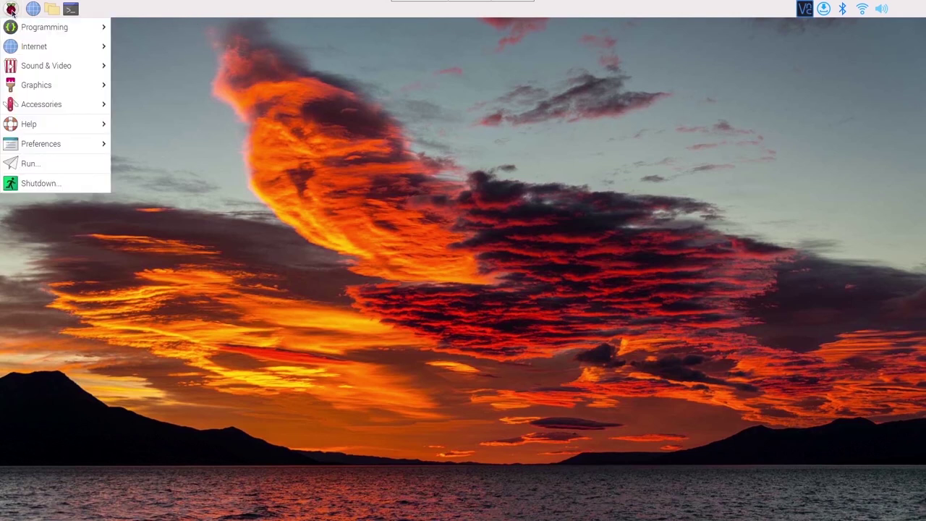
mouse_move(77, 150)
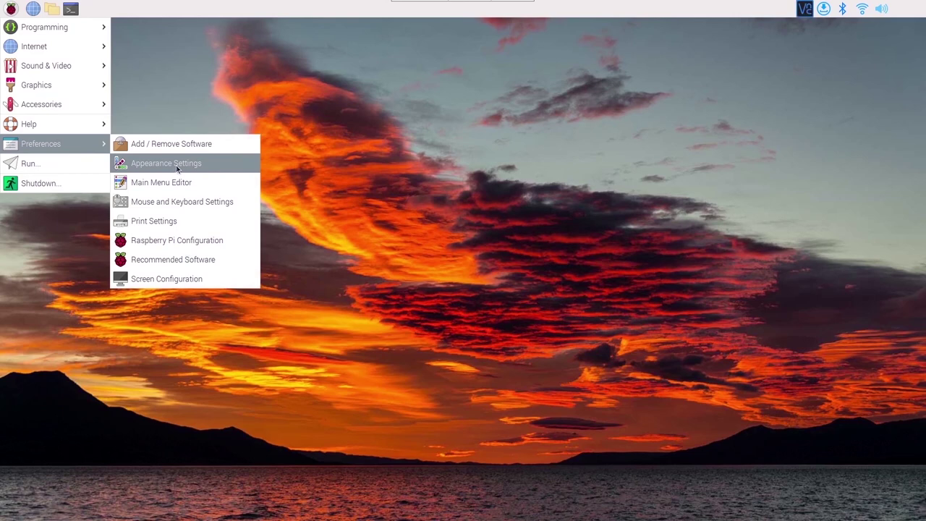
Set the taskbar to Very large (48x48) icons, keeping it positioned at the Top.
click(211, 164)
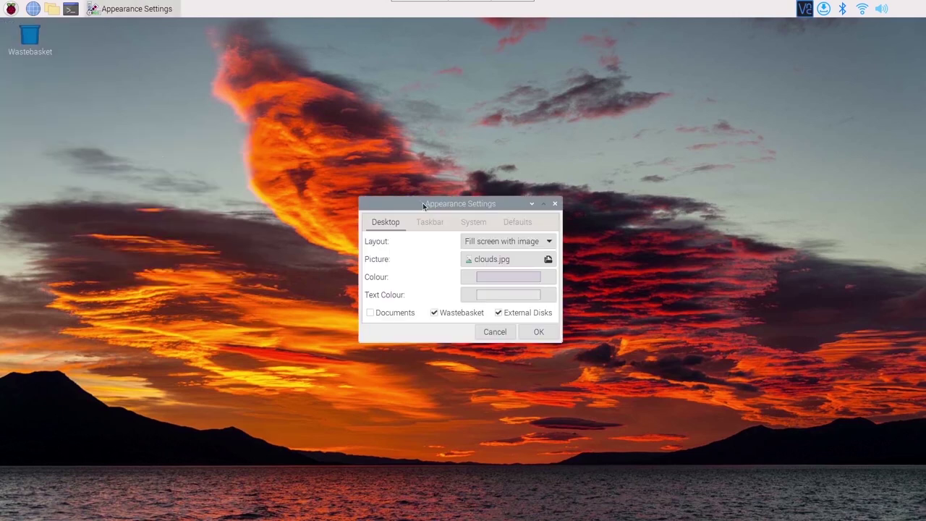
drag(424, 201, 413, 191)
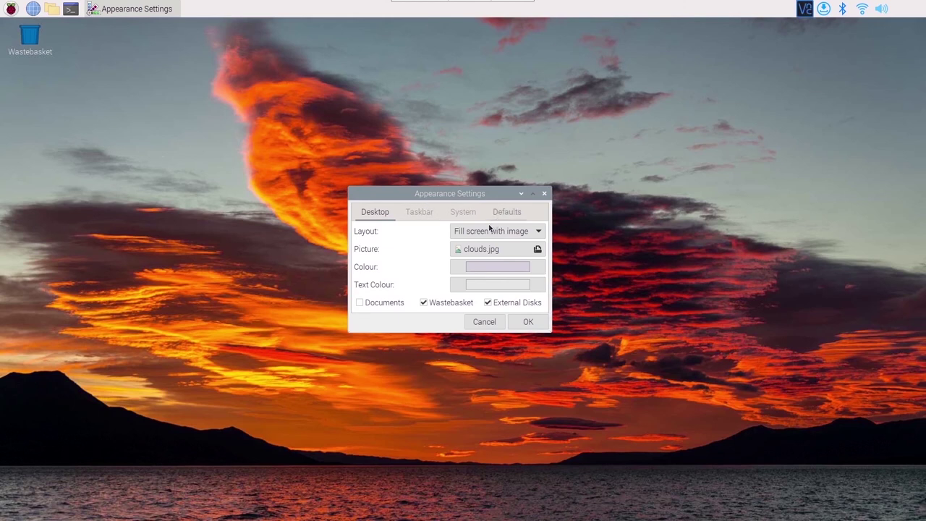
click(420, 213)
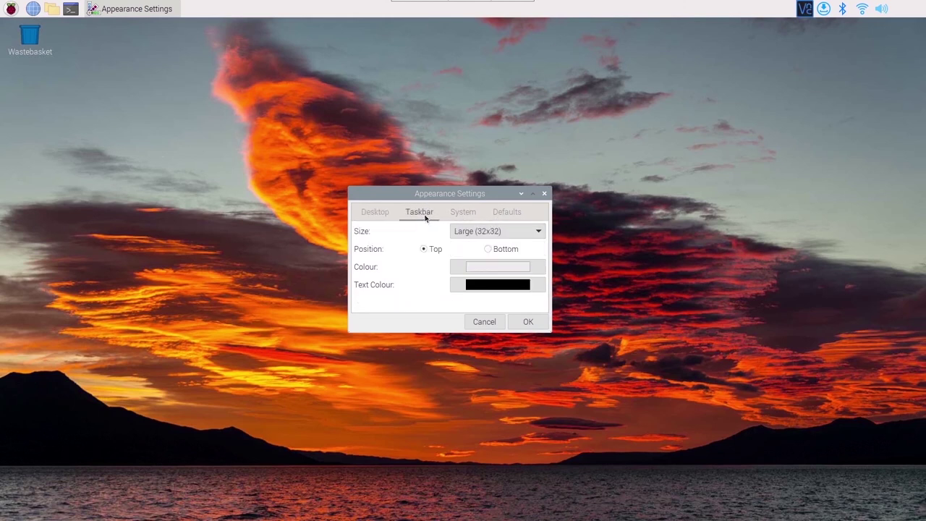
click(538, 232)
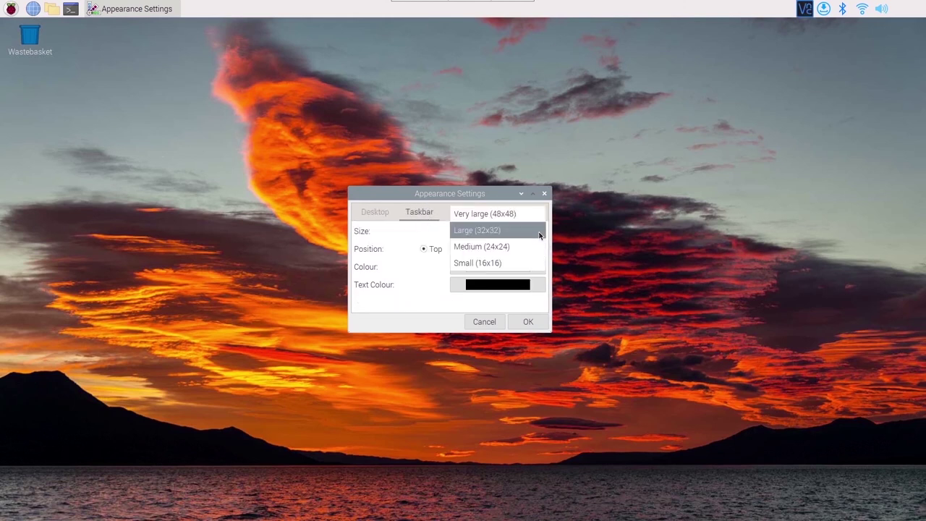
click(532, 214)
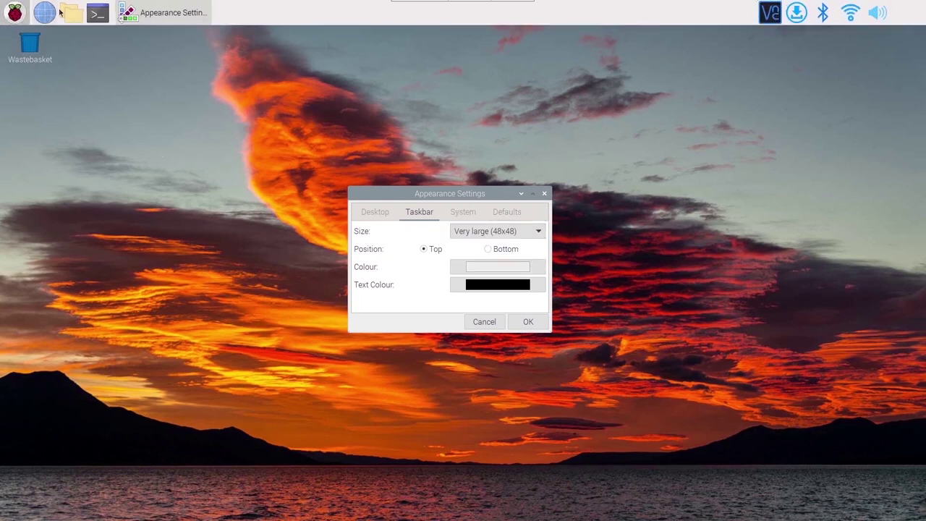
drag(433, 194, 420, 189)
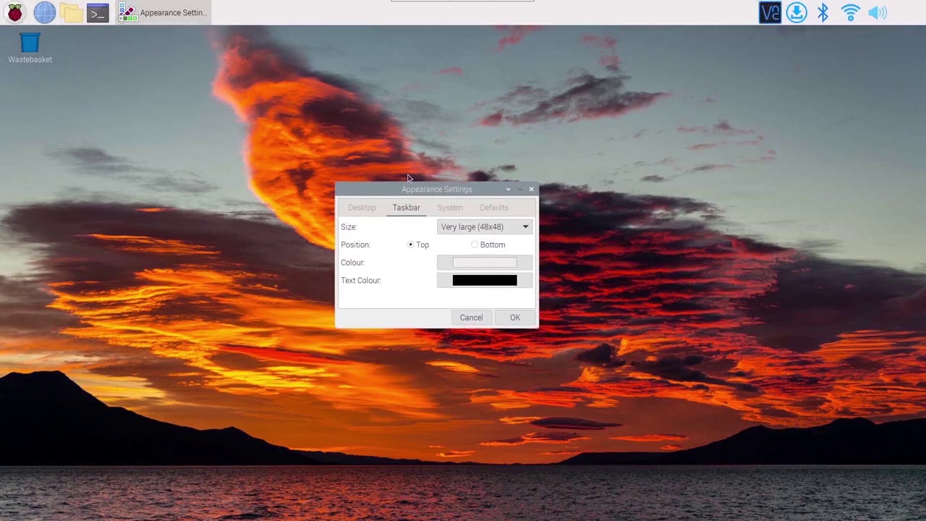
click(483, 227)
click(418, 227)
click(475, 246)
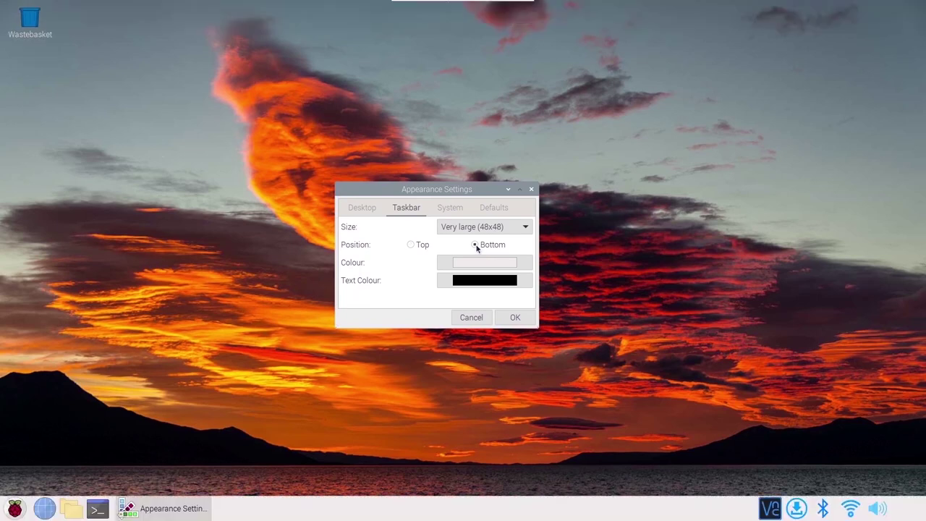
click(412, 246)
Raise the system font to PibotoLt Regular size 16 and apply the appearance settings.
click(448, 211)
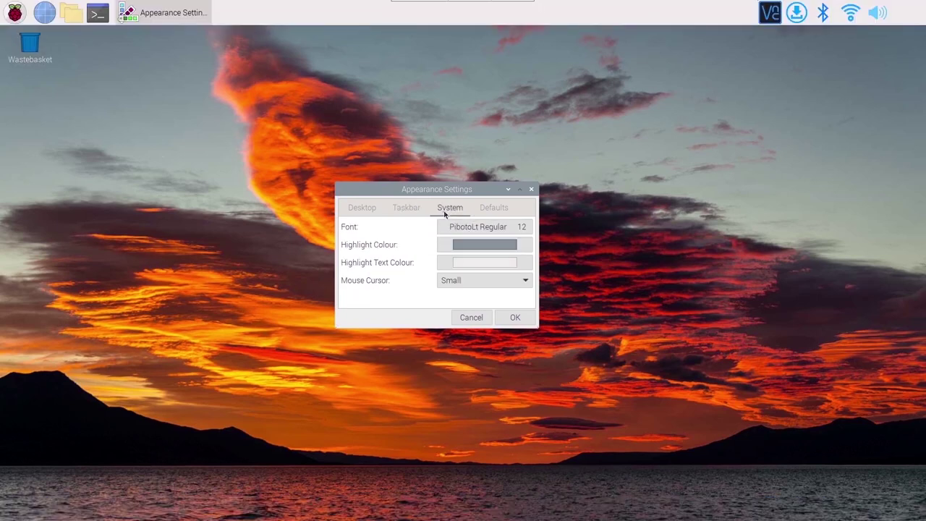
click(522, 228)
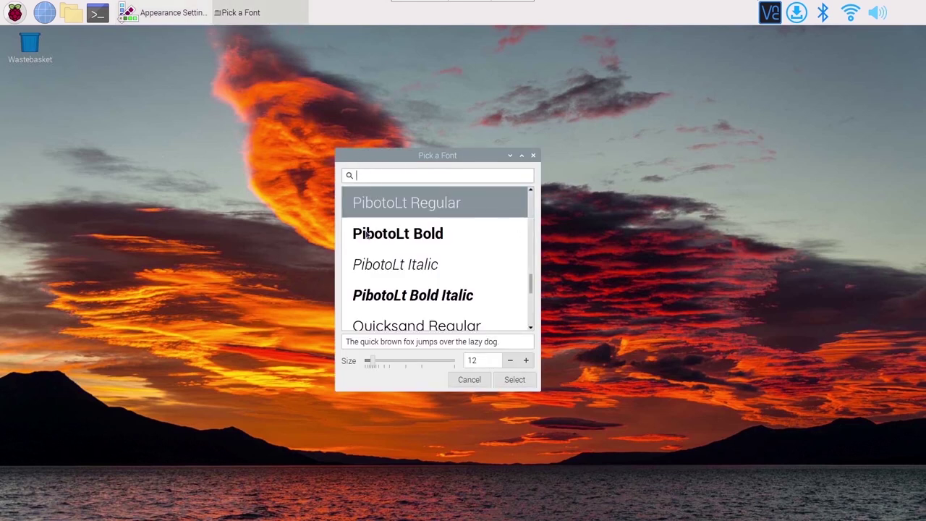
click(526, 360)
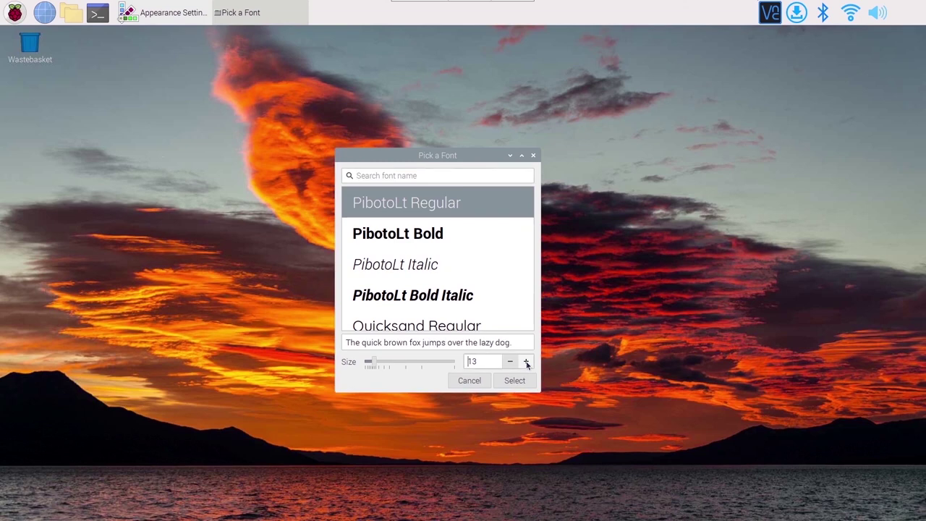
click(526, 362)
click(526, 363)
click(527, 364)
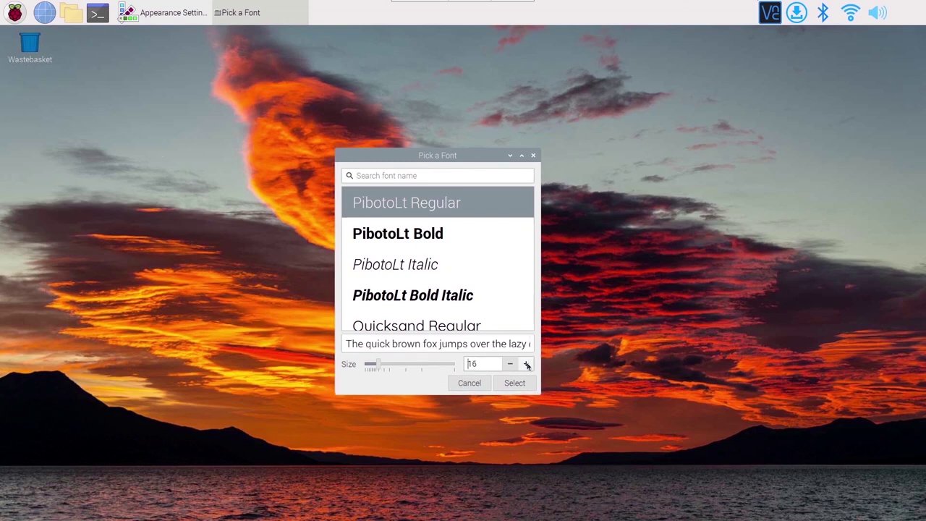
click(521, 387)
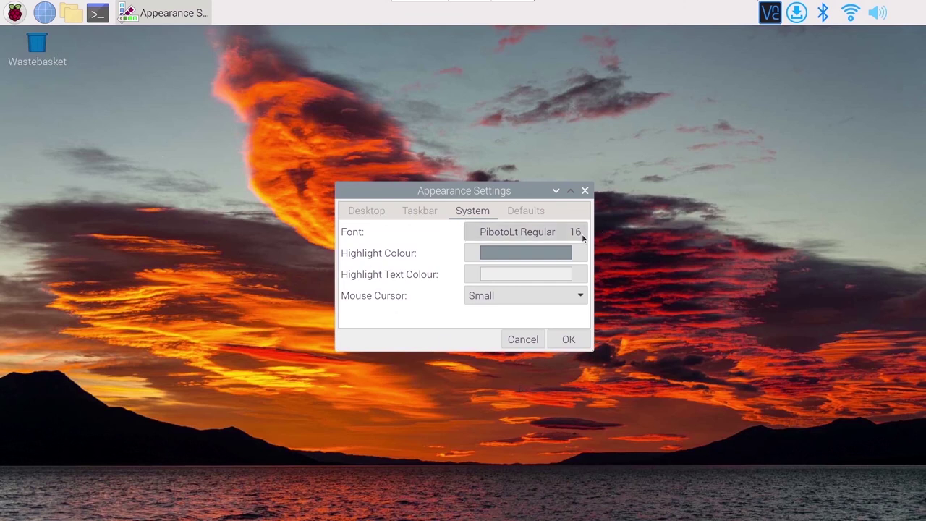
click(525, 211)
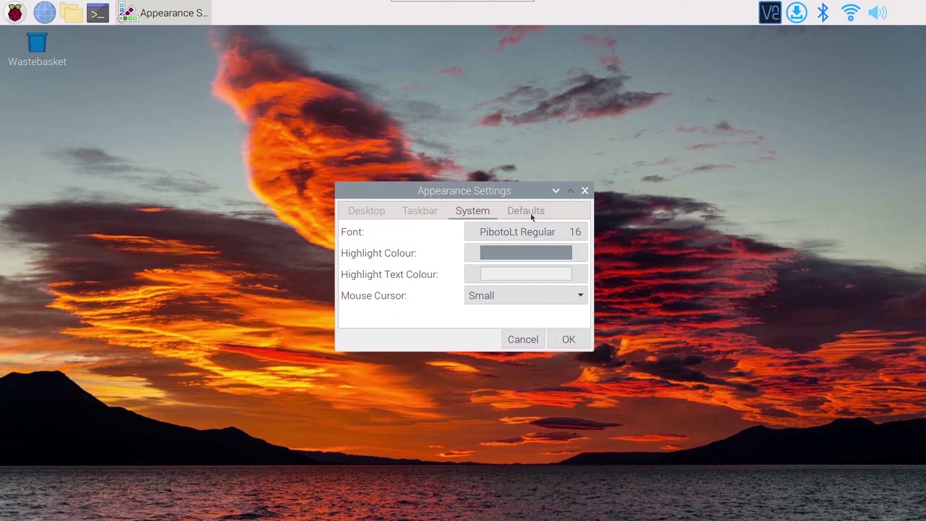
click(473, 210)
click(581, 346)
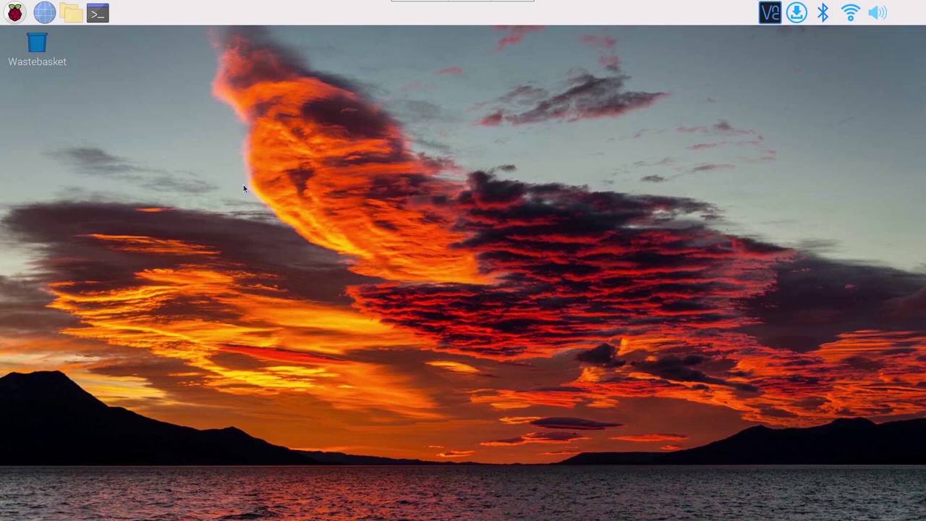
click(15, 13)
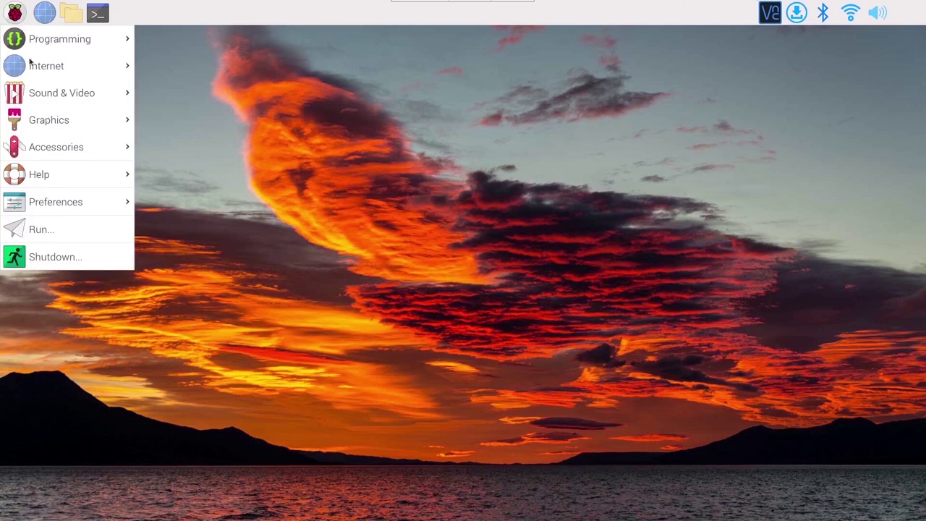
mouse_move(73, 210)
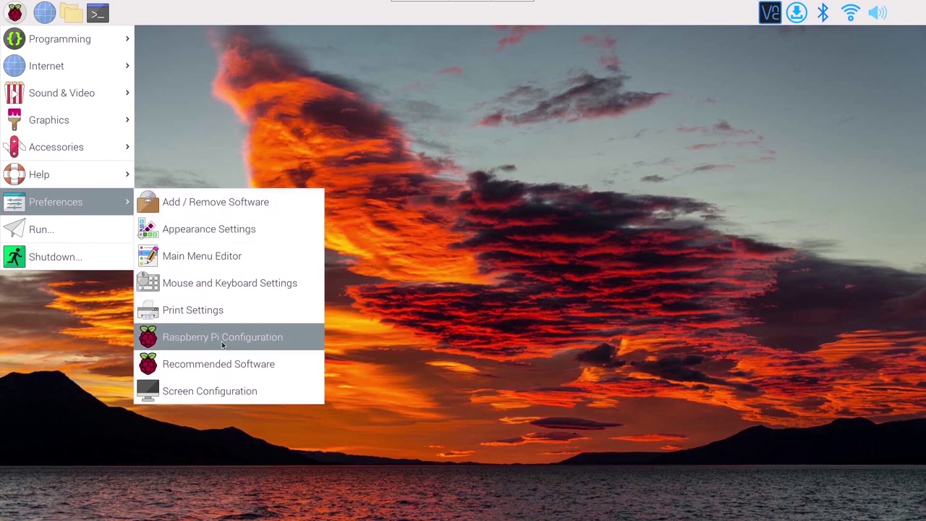
click(286, 346)
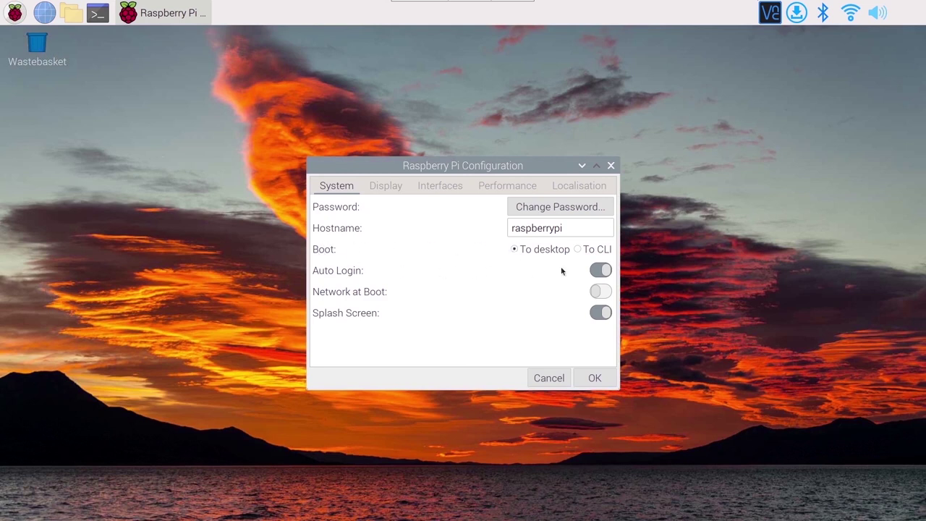
click(393, 187)
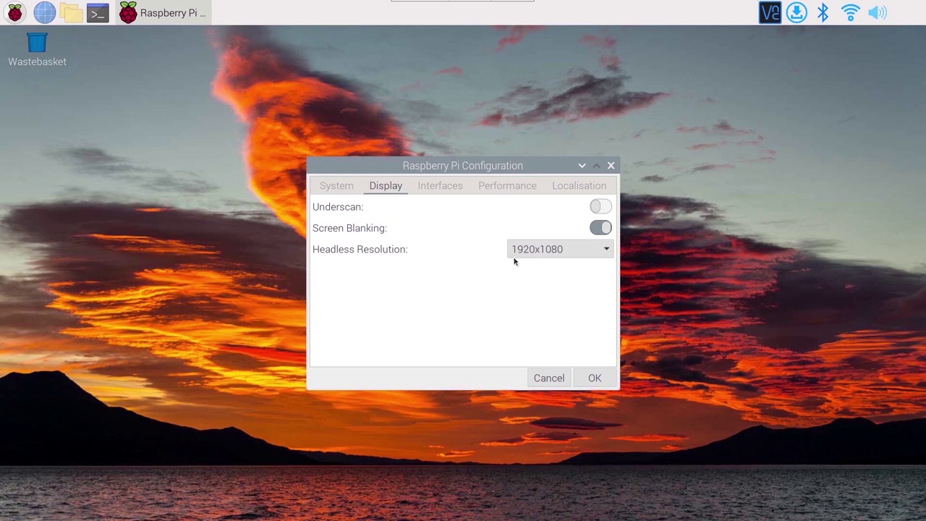
click(566, 253)
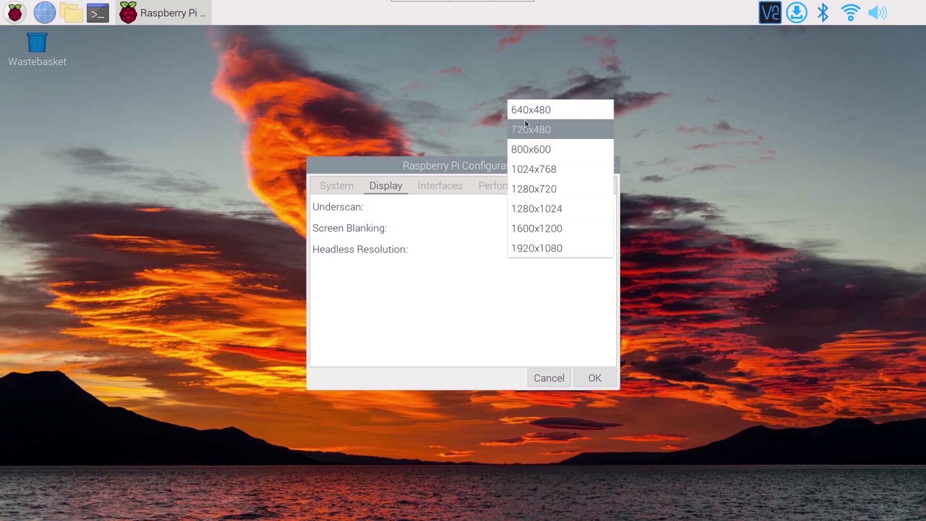
click(569, 249)
click(450, 190)
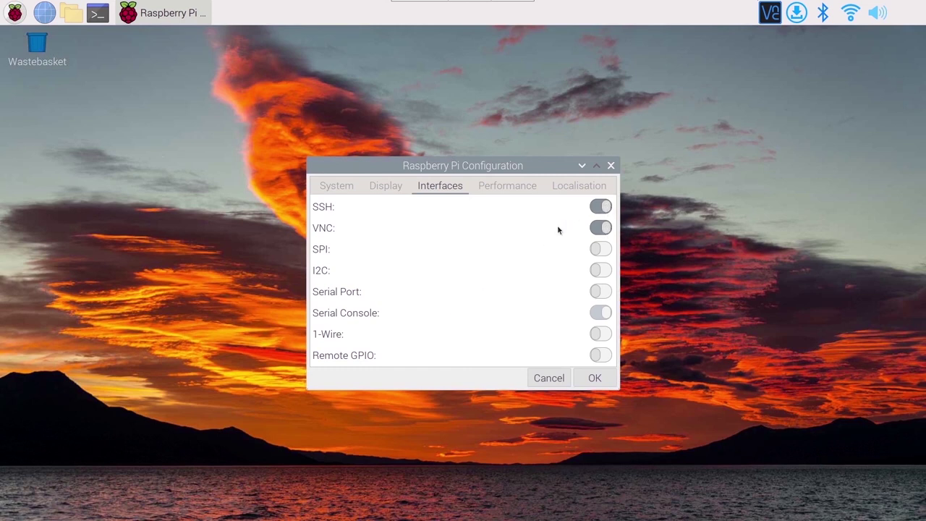
click(571, 190)
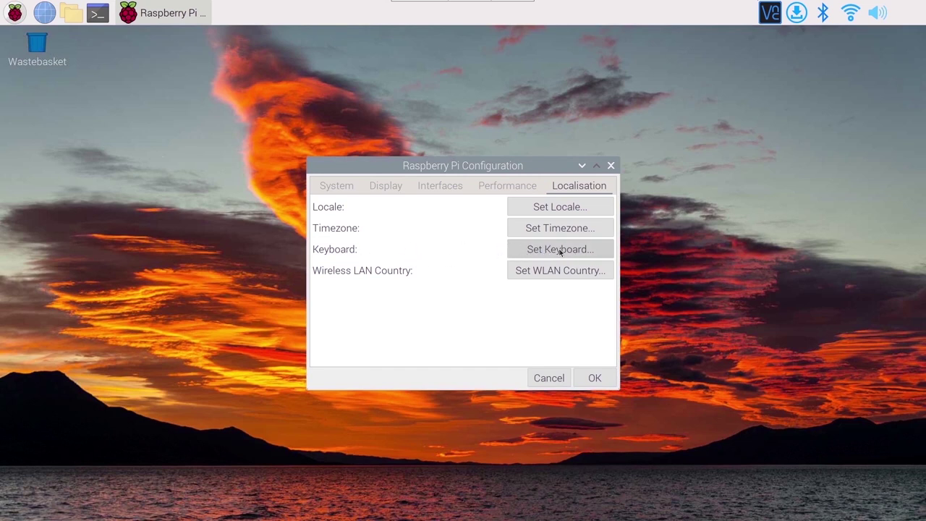
click(595, 377)
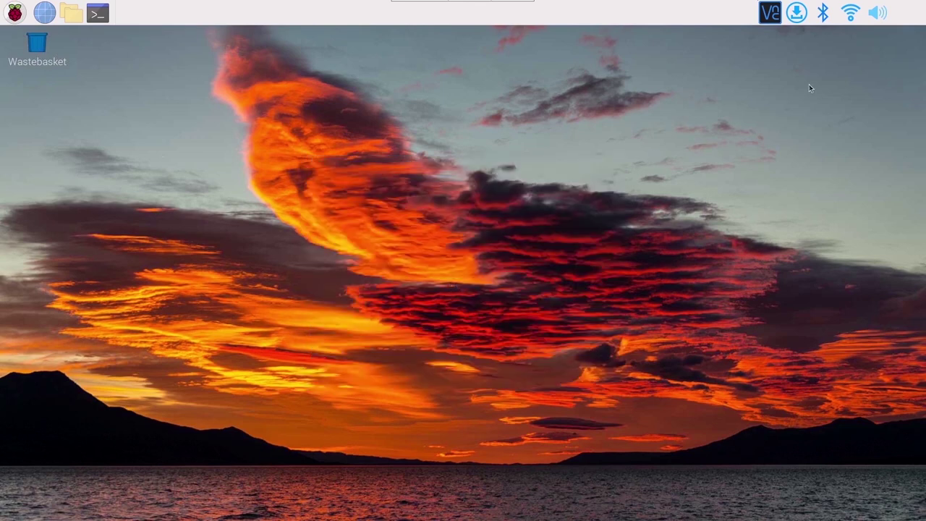
Install system updates, acknowledge 'System is up to date', then bring up the Shutdown options.
mouse_move(853, 17)
click(797, 16)
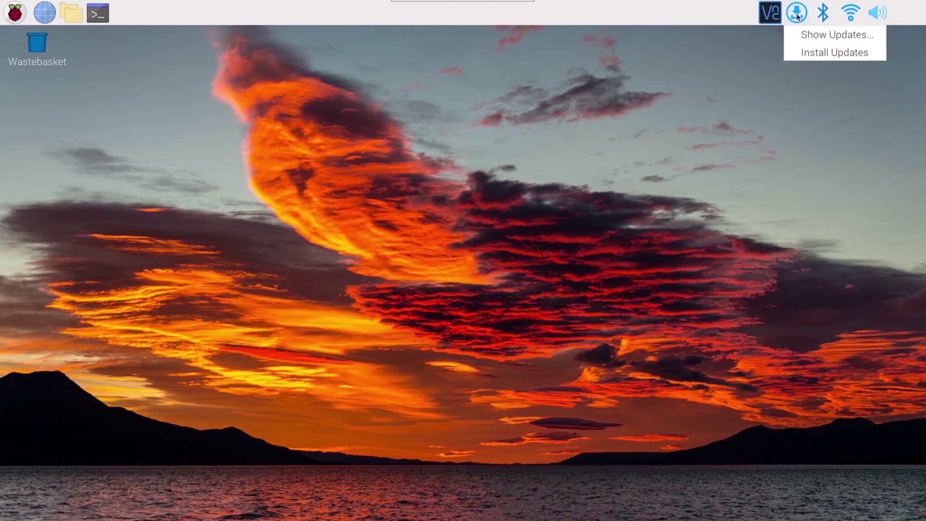
click(809, 54)
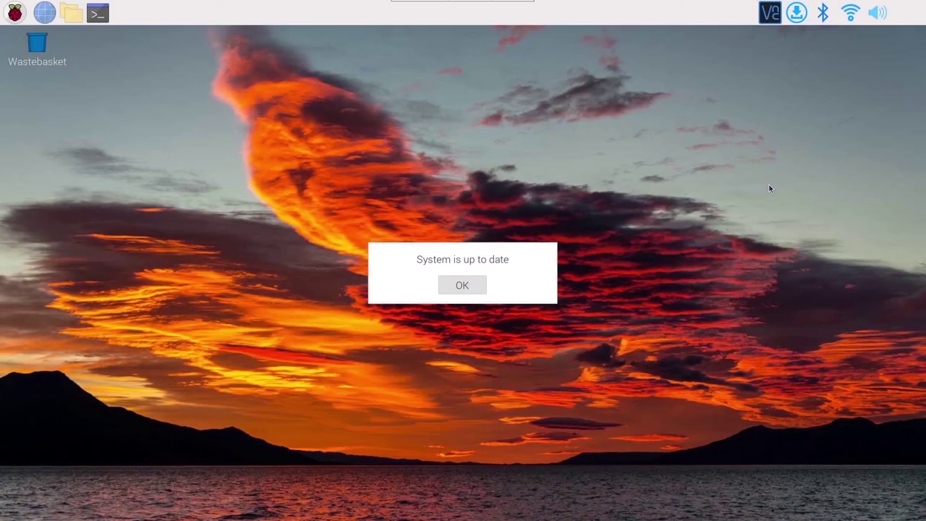
click(470, 287)
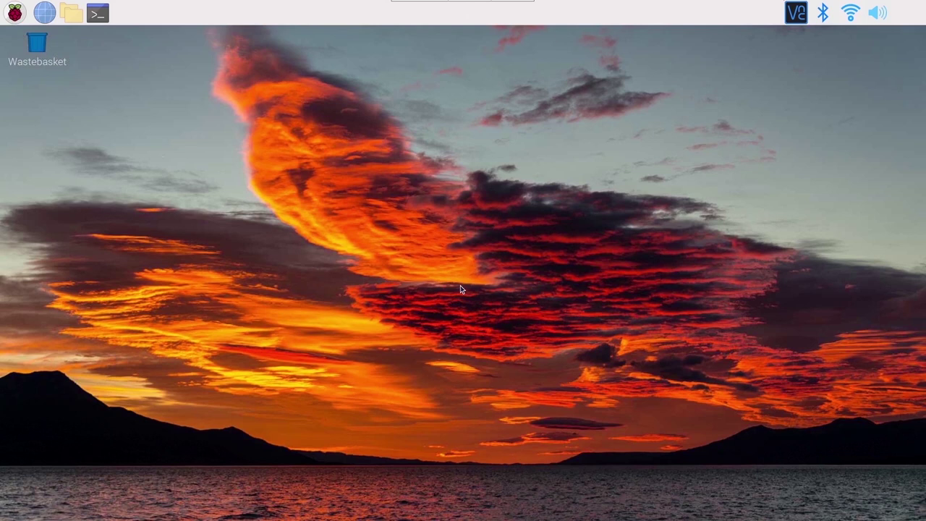
click(15, 12)
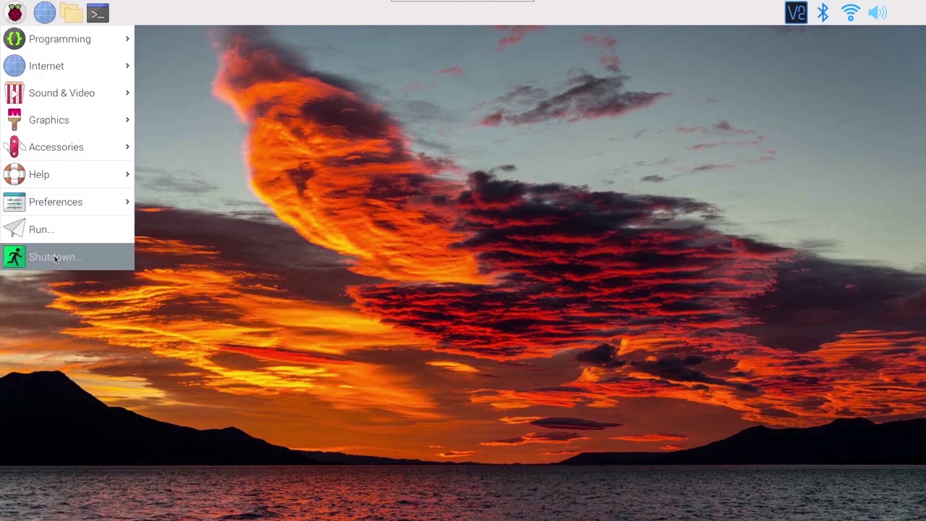
click(54, 256)
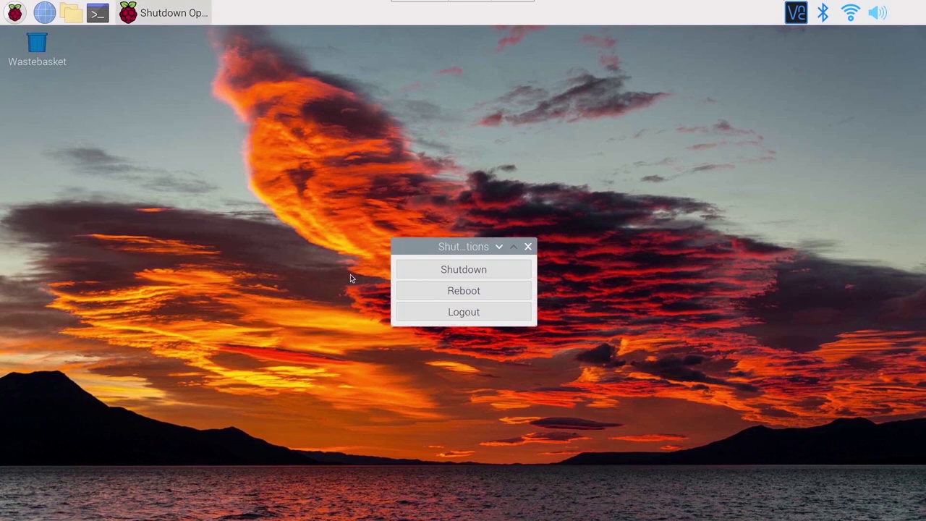